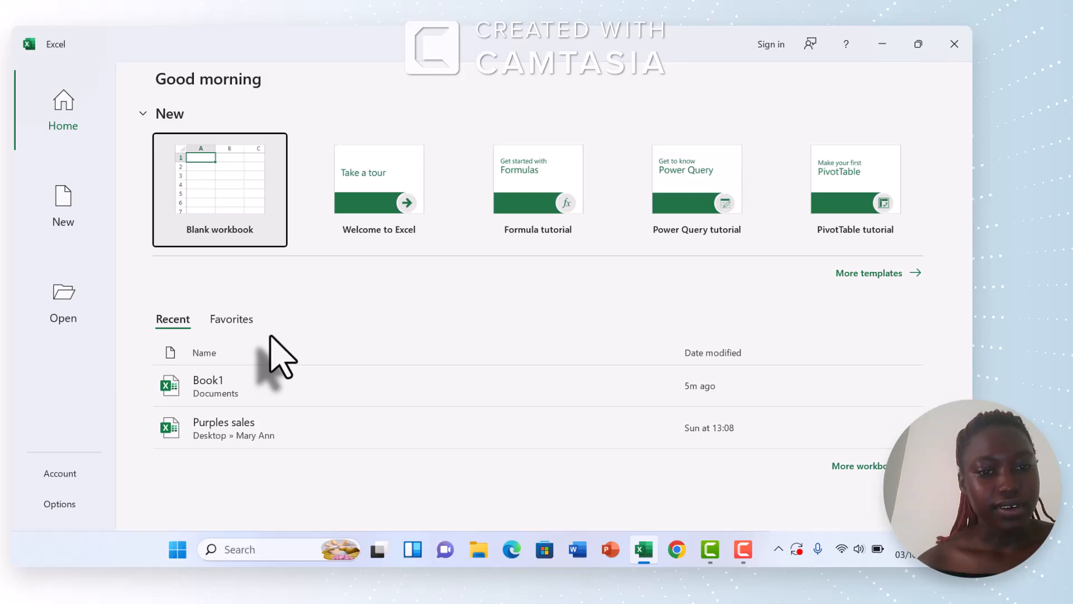
- Open the recent workbook Book1 from the Documents folder
click(259, 380)
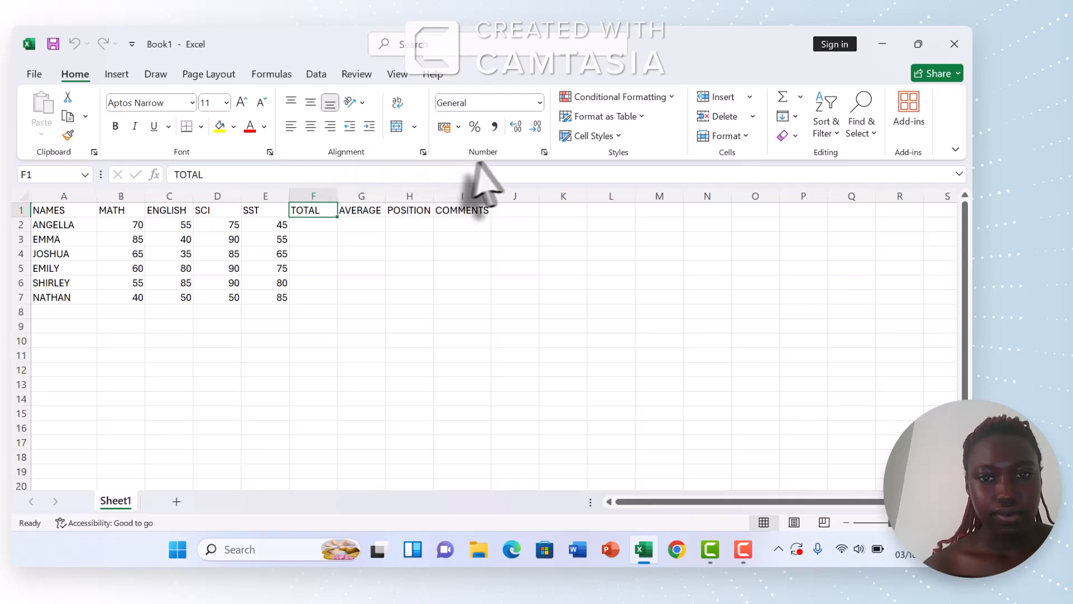
key(F9)
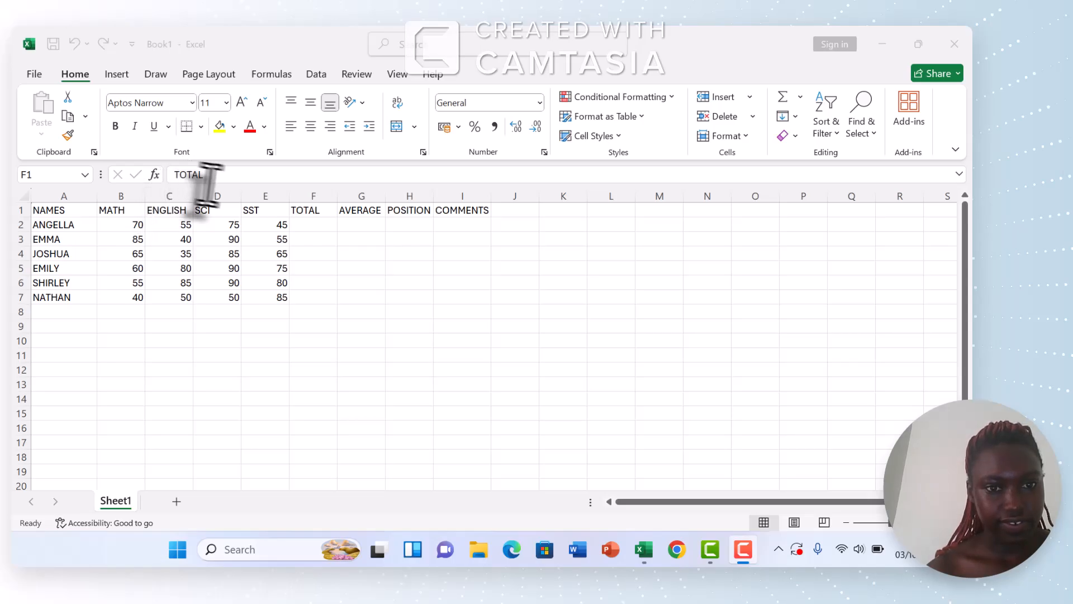
click(298, 216)
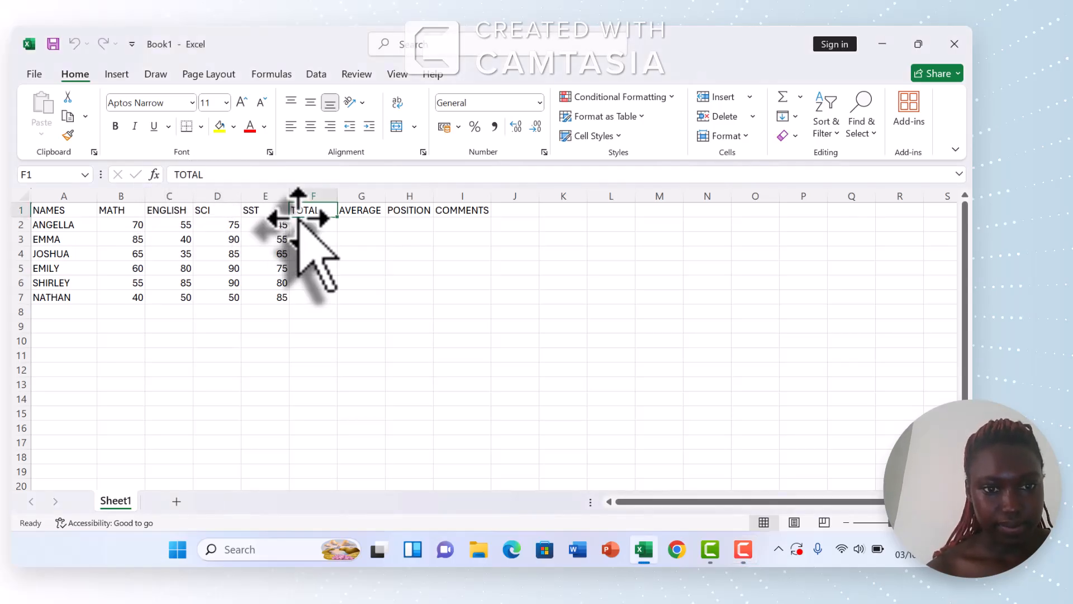
- Total the first student's marks in F2 with the SUM function over B2:E2, and undo the entry
click(299, 225)
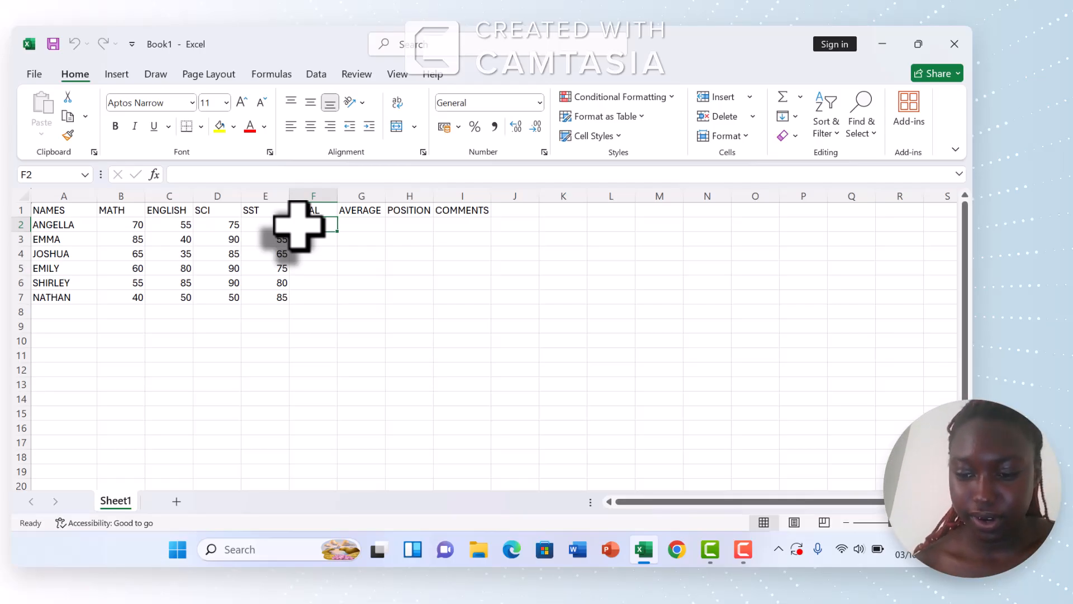
text(=)
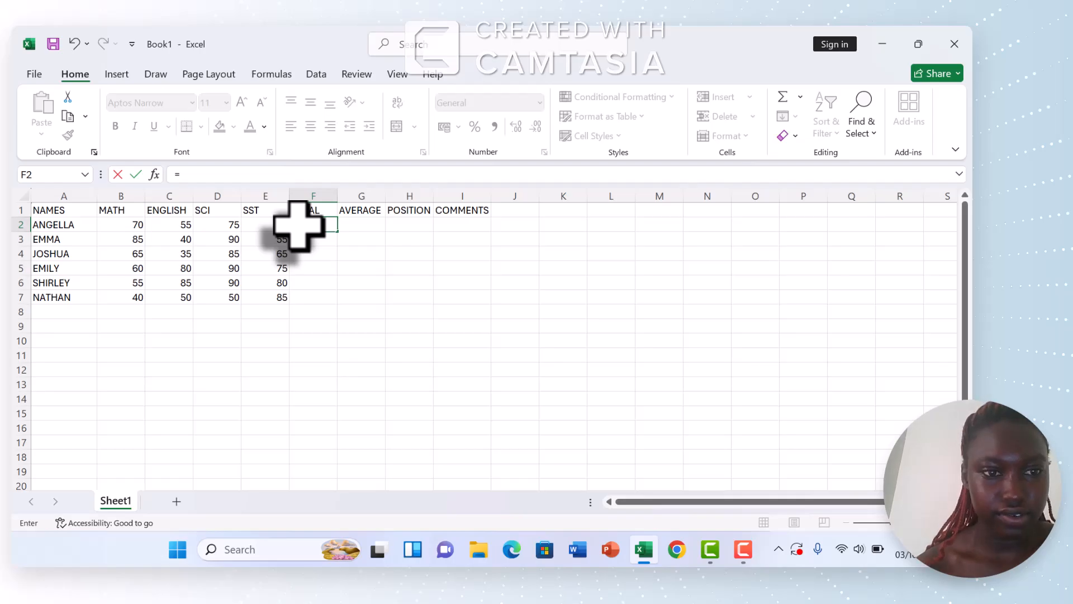
click(154, 175)
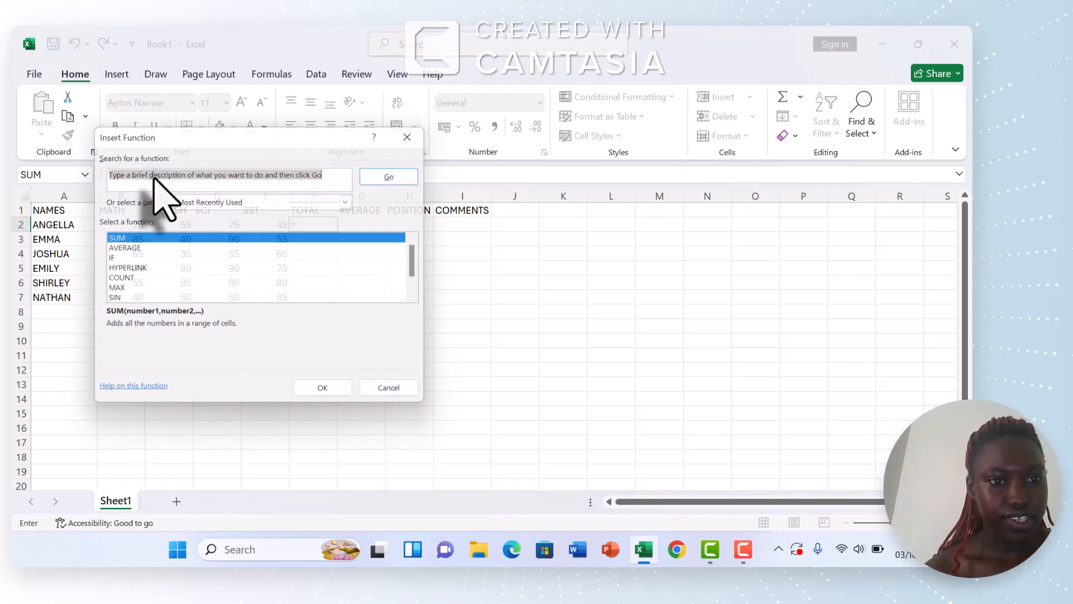
click(146, 237)
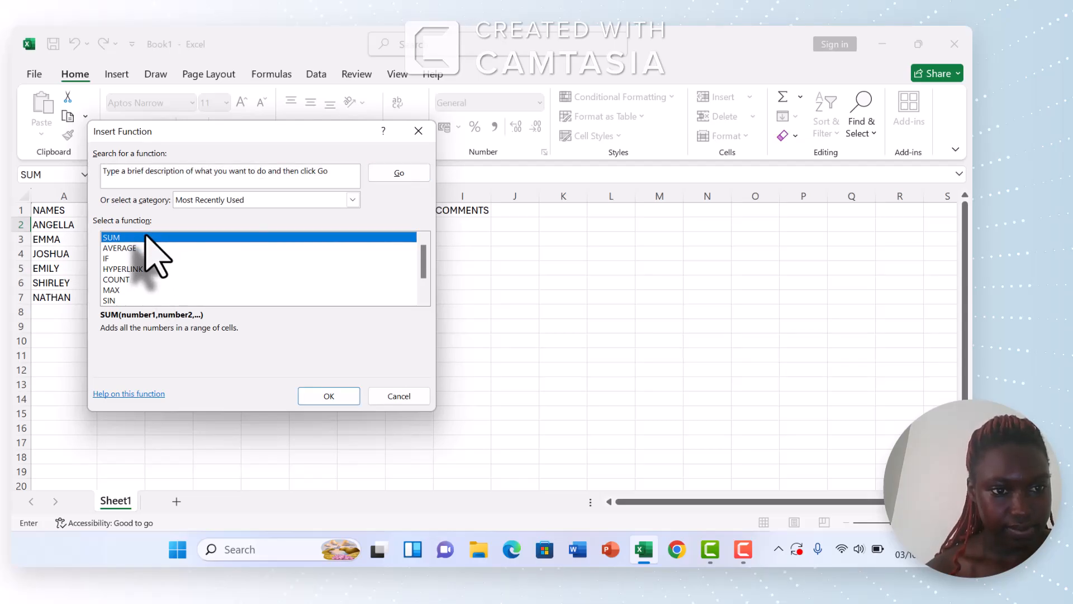
double_click(146, 236)
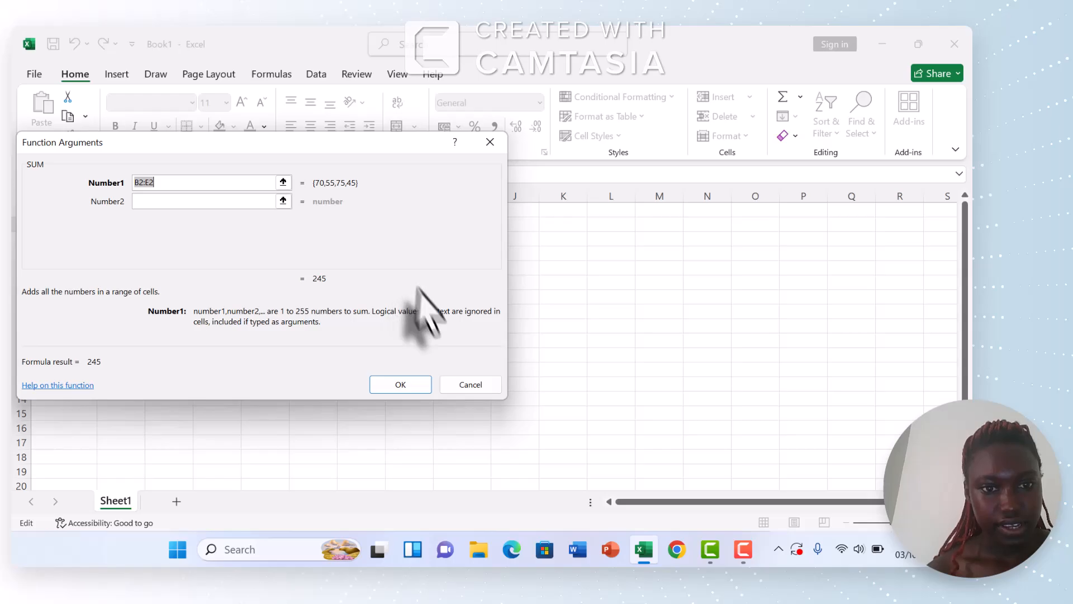
click(400, 384)
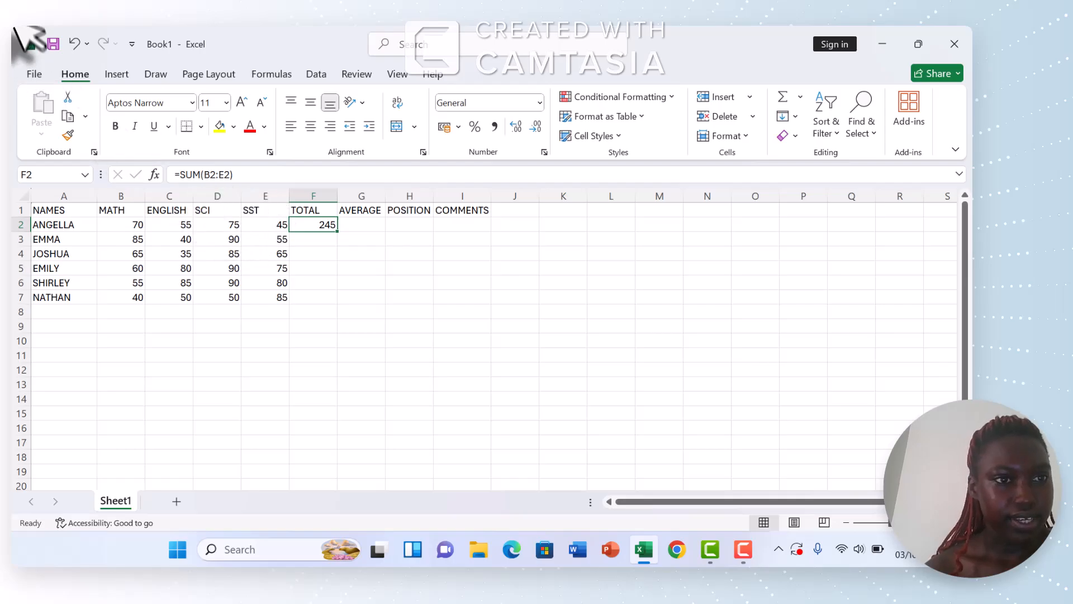
click(73, 44)
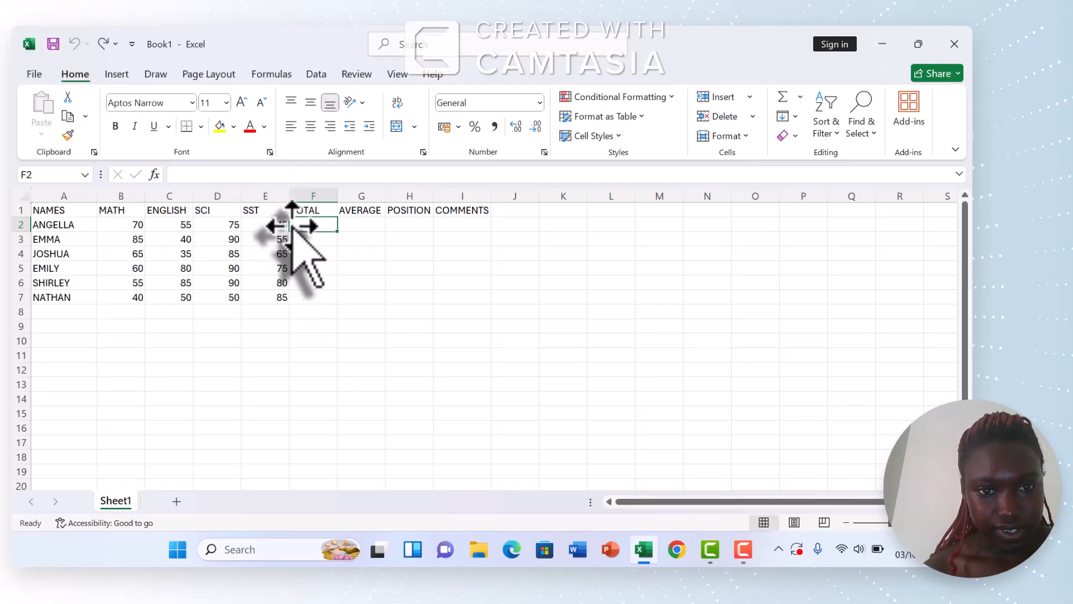
text(=)
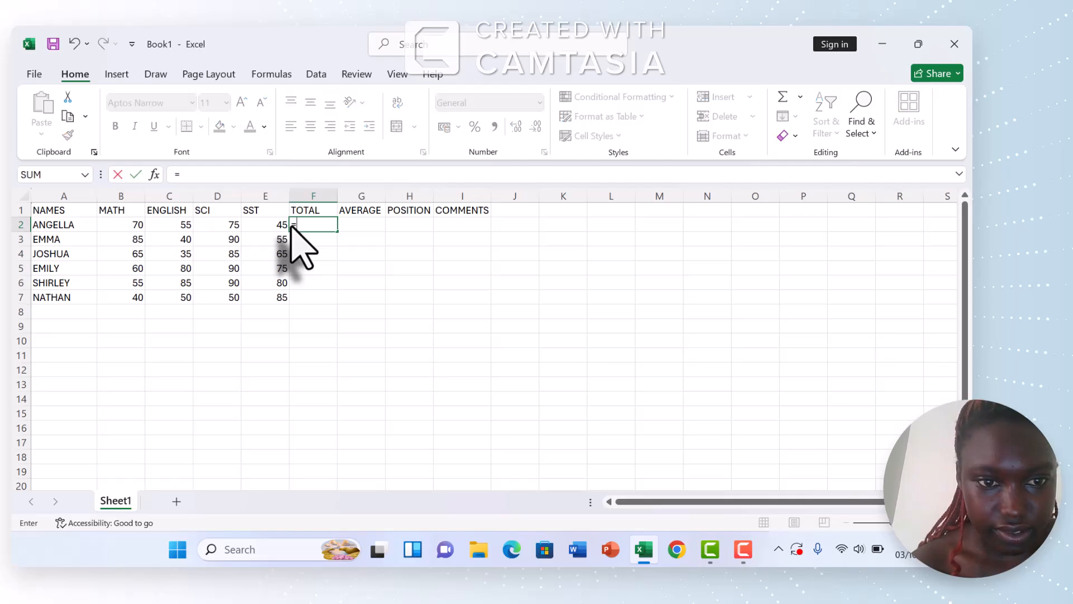
click(154, 174)
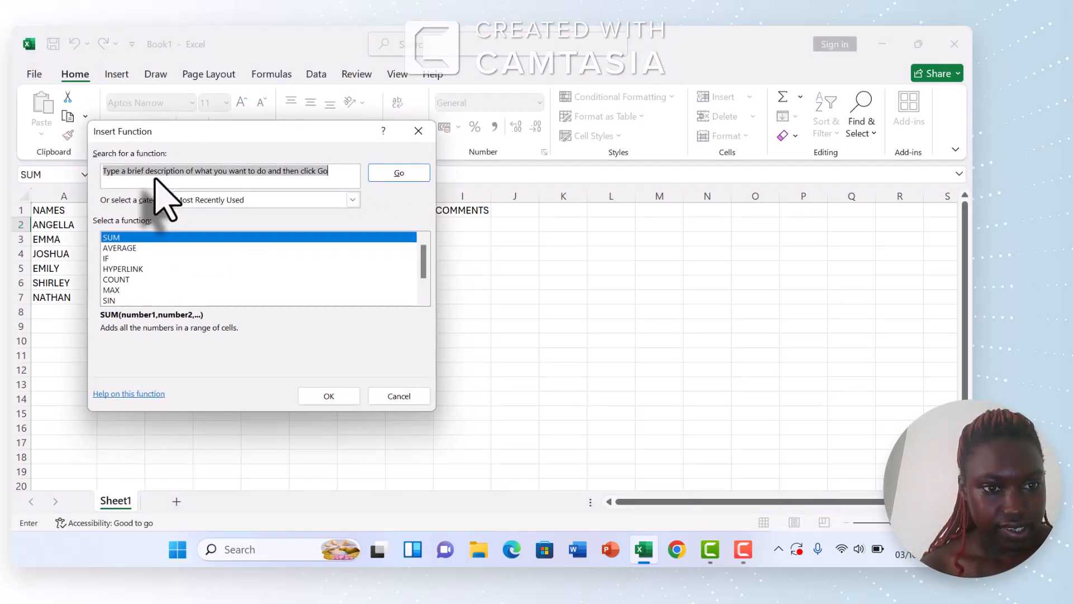
click(154, 234)
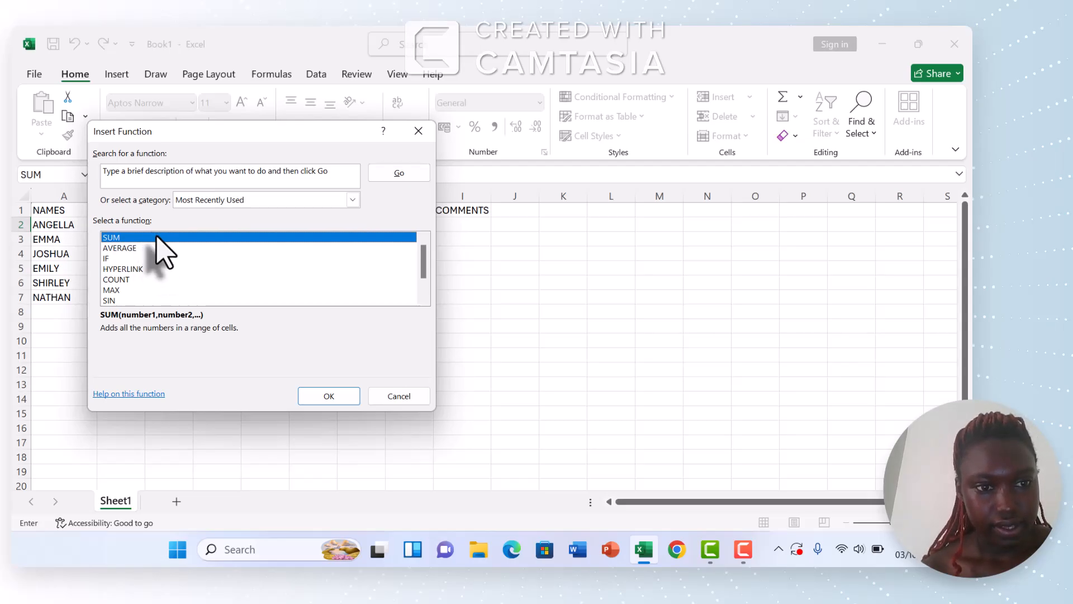
click(331, 399)
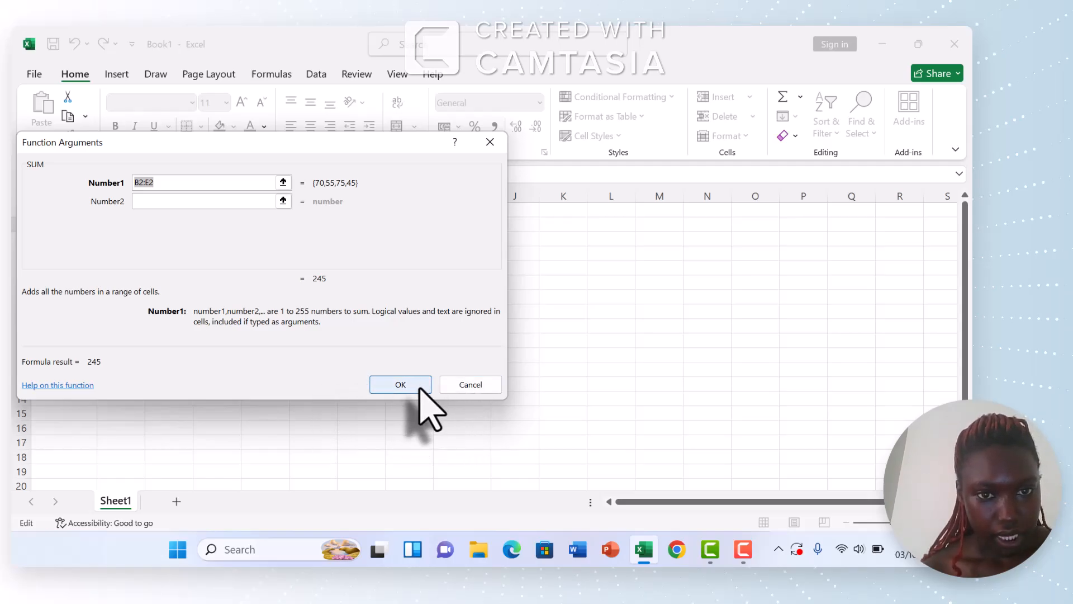
click(461, 385)
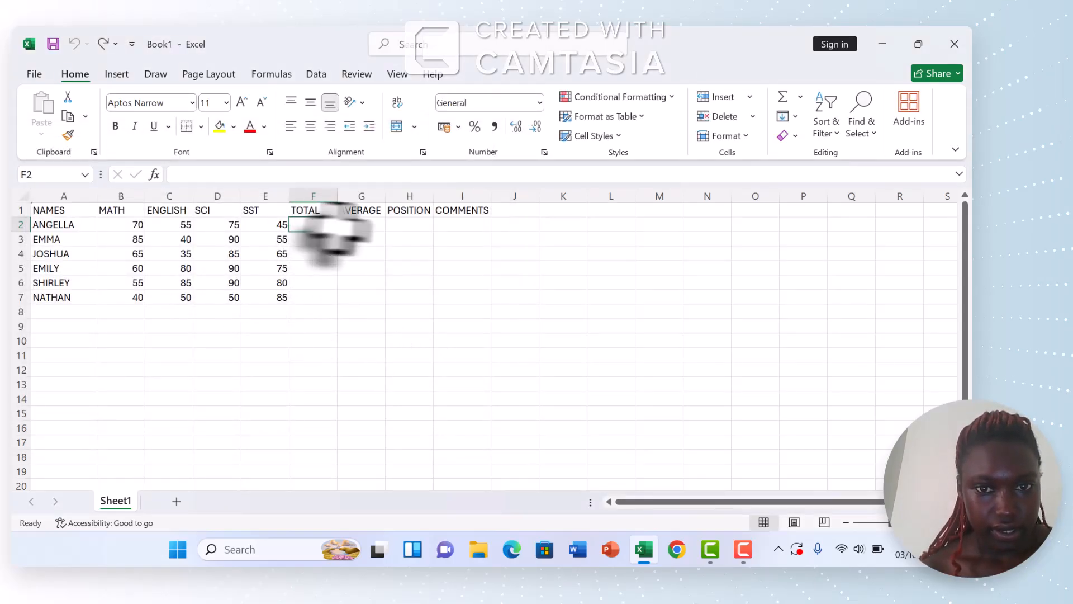
- Insert the SUM function over B2:E2 in F2 and fill the formula down the TOTAL column to F7
key(shift+F3)
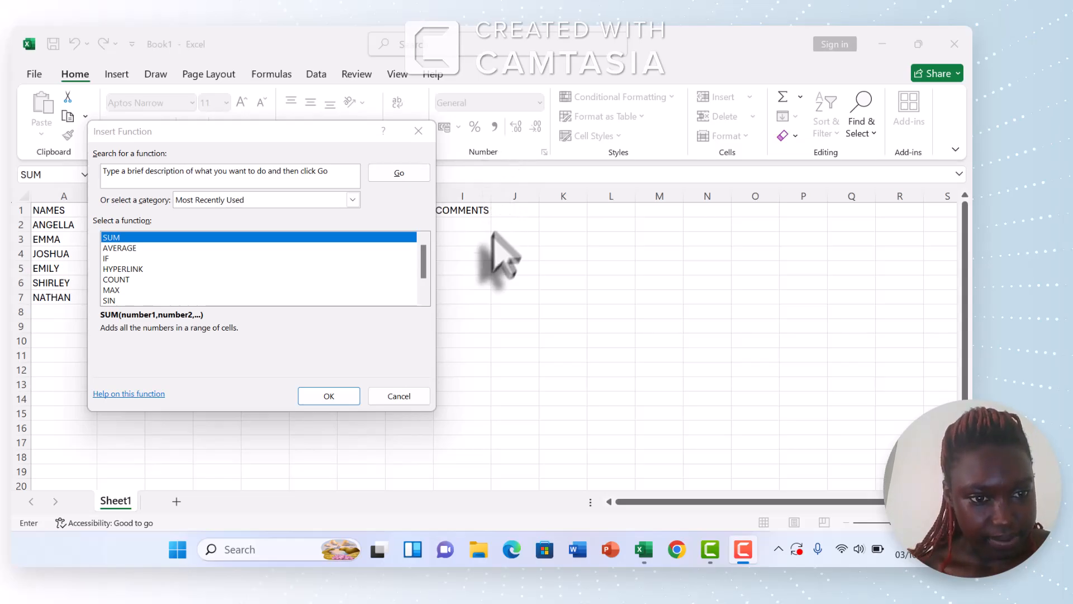
click(333, 397)
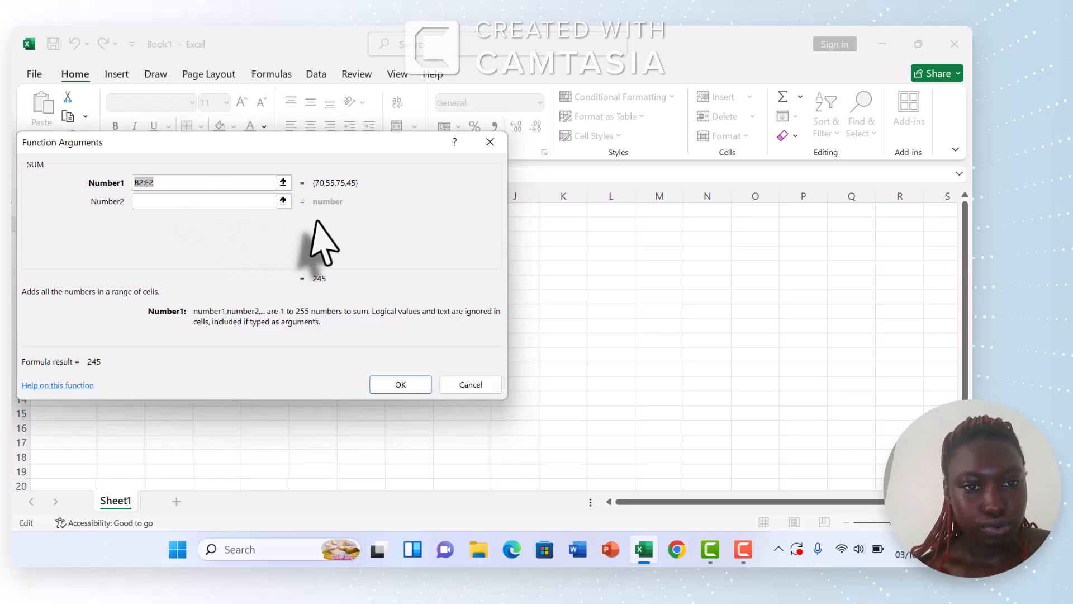
click(395, 385)
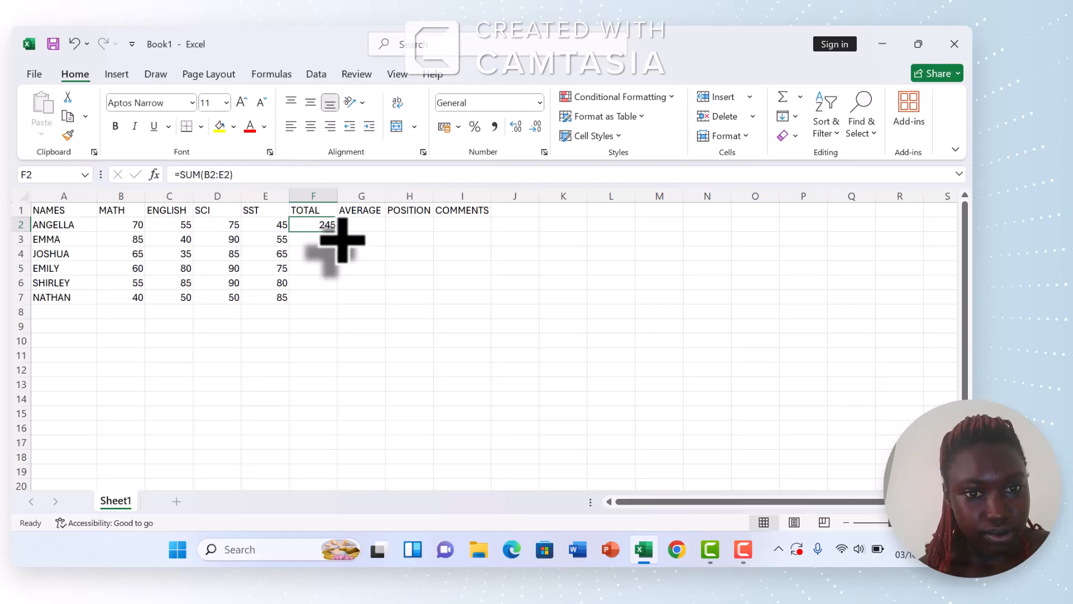
drag(344, 239, 352, 310)
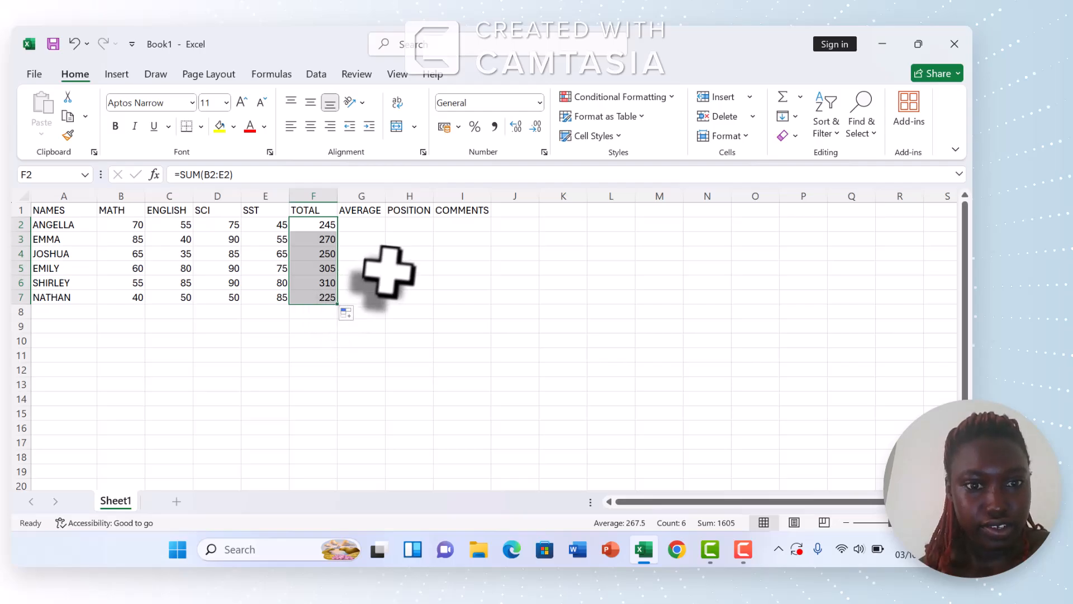
- Insert the AVERAGE function over B2:F2 in G2 and fill the formula down the AVERAGE column to G7
click(369, 229)
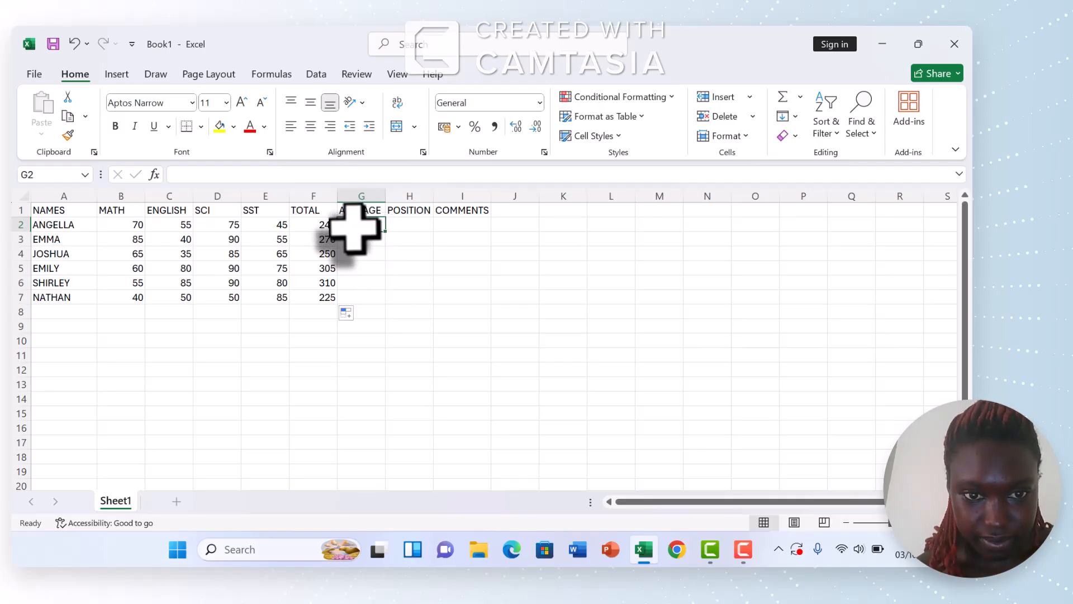
text(=)
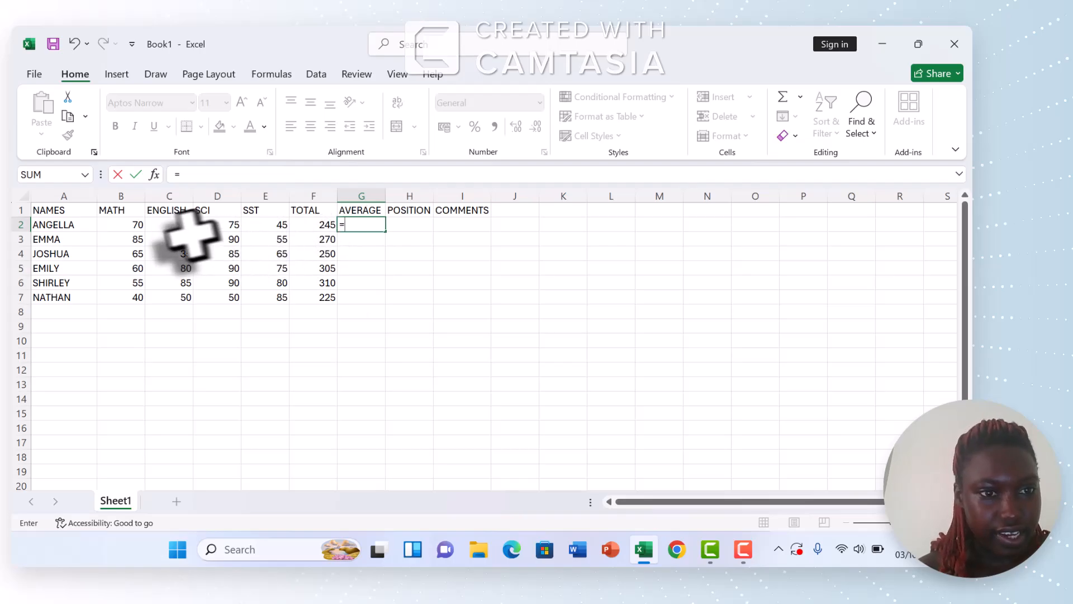
click(154, 174)
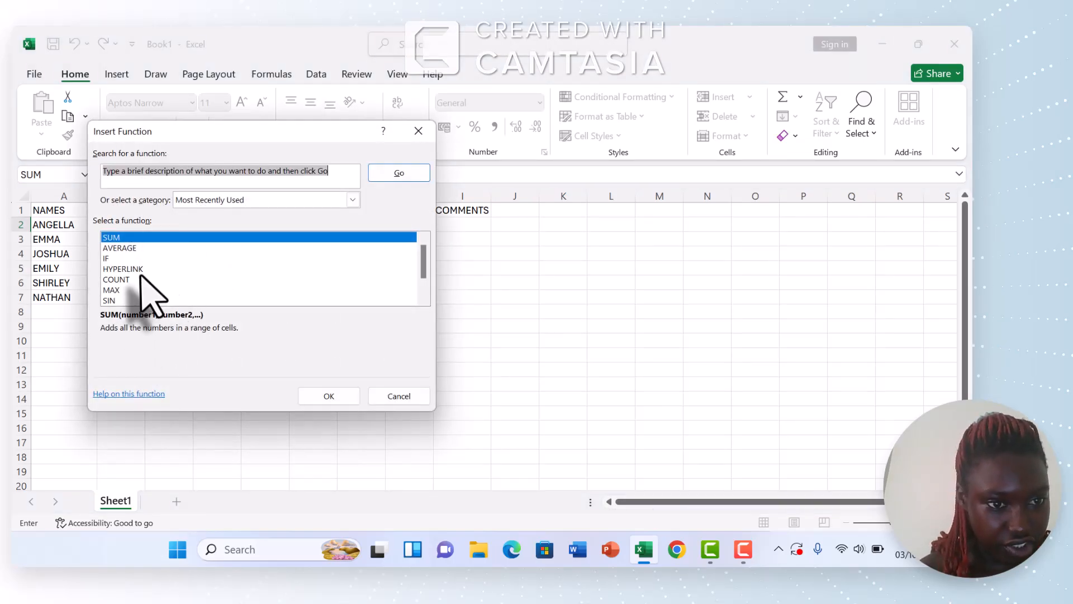
click(123, 248)
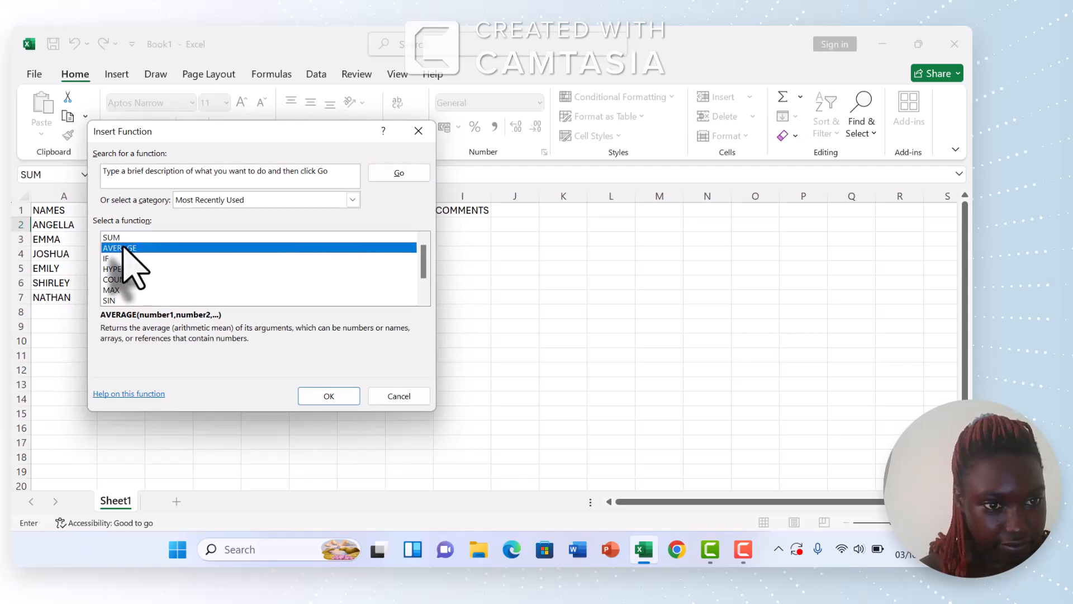
click(329, 395)
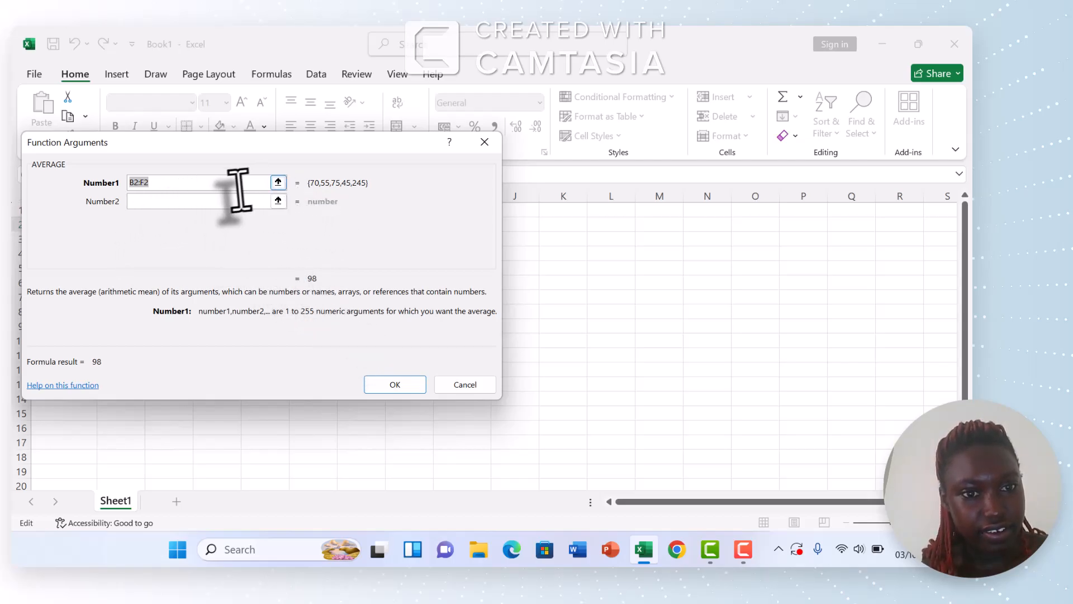
click(393, 389)
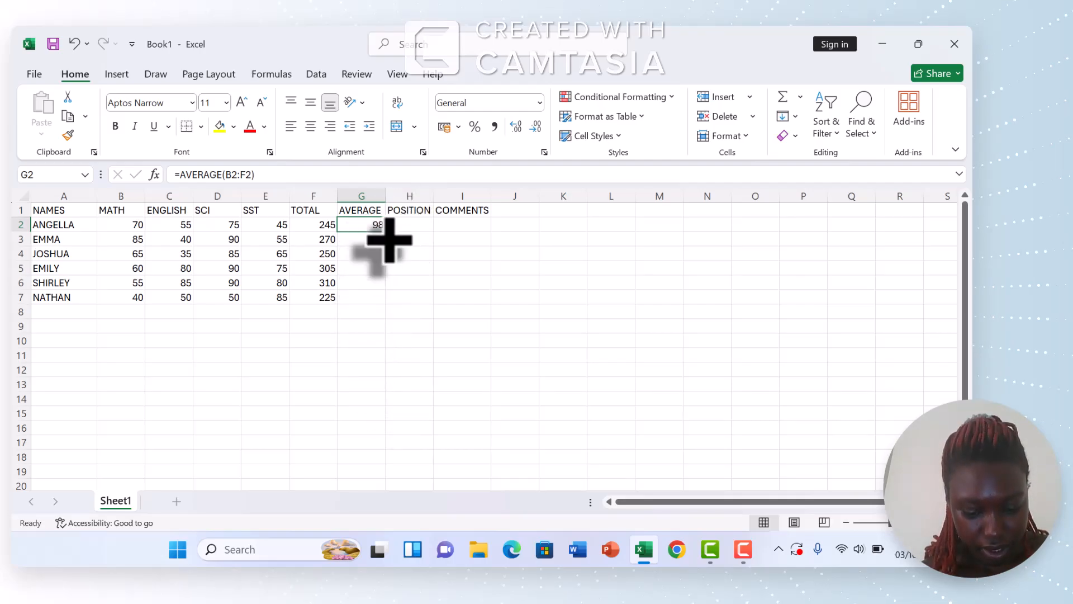
drag(390, 240, 394, 309)
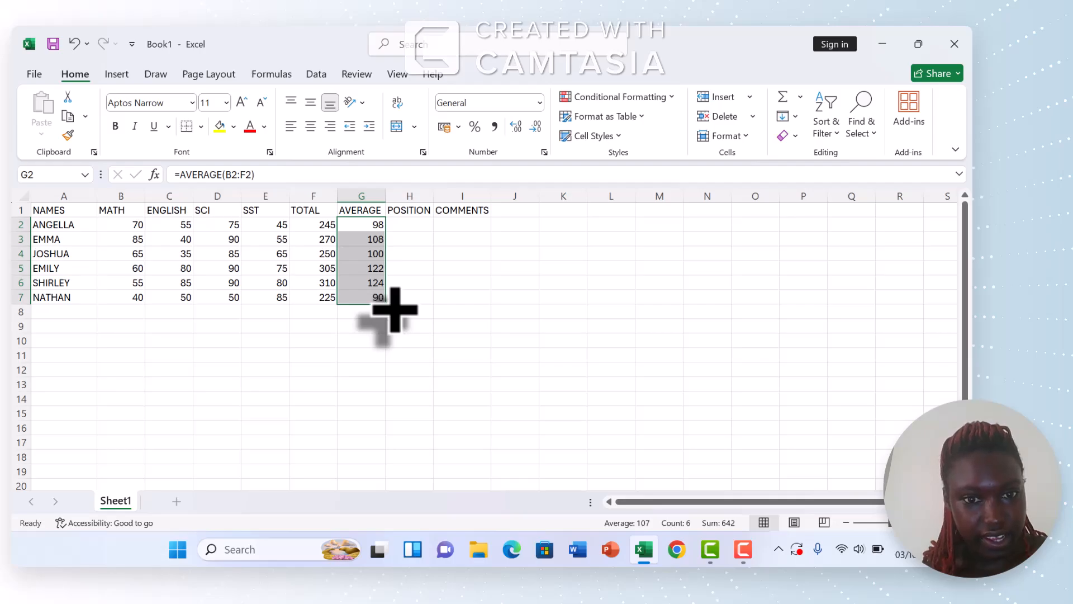
click(416, 226)
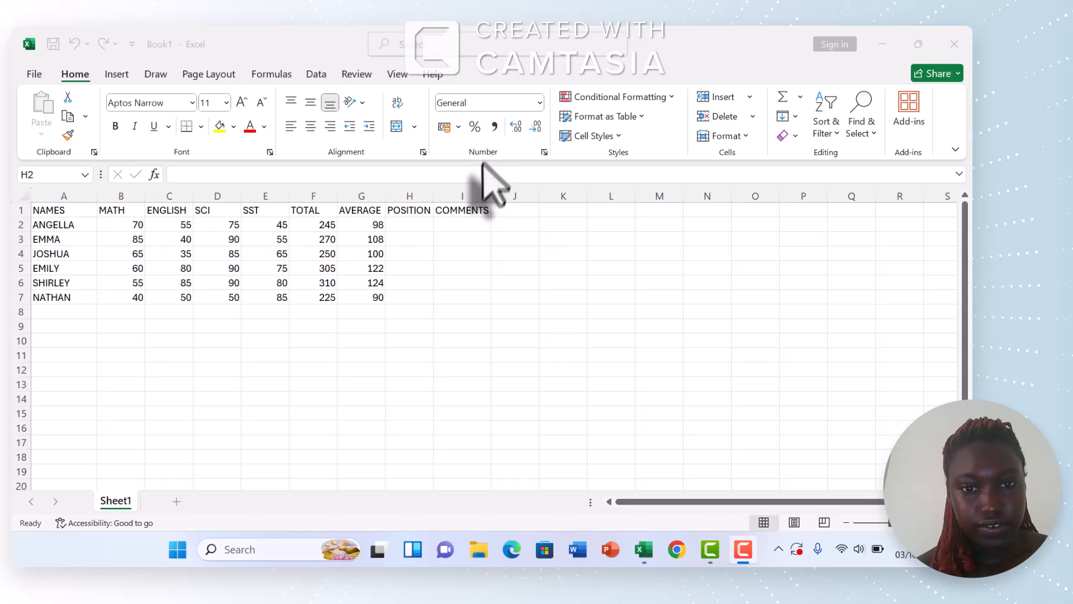
click(393, 224)
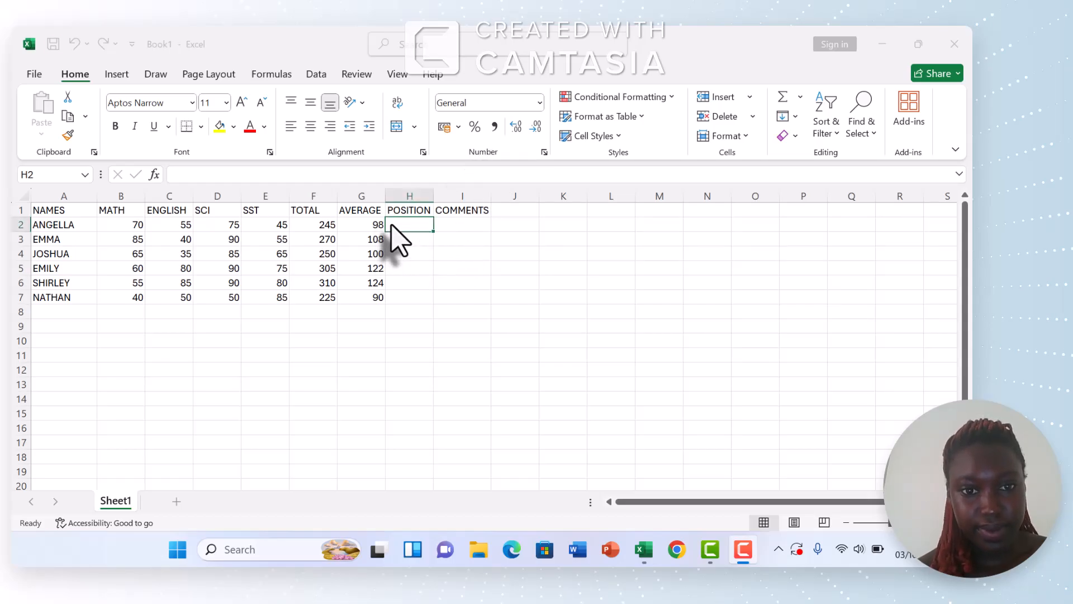
text(=)
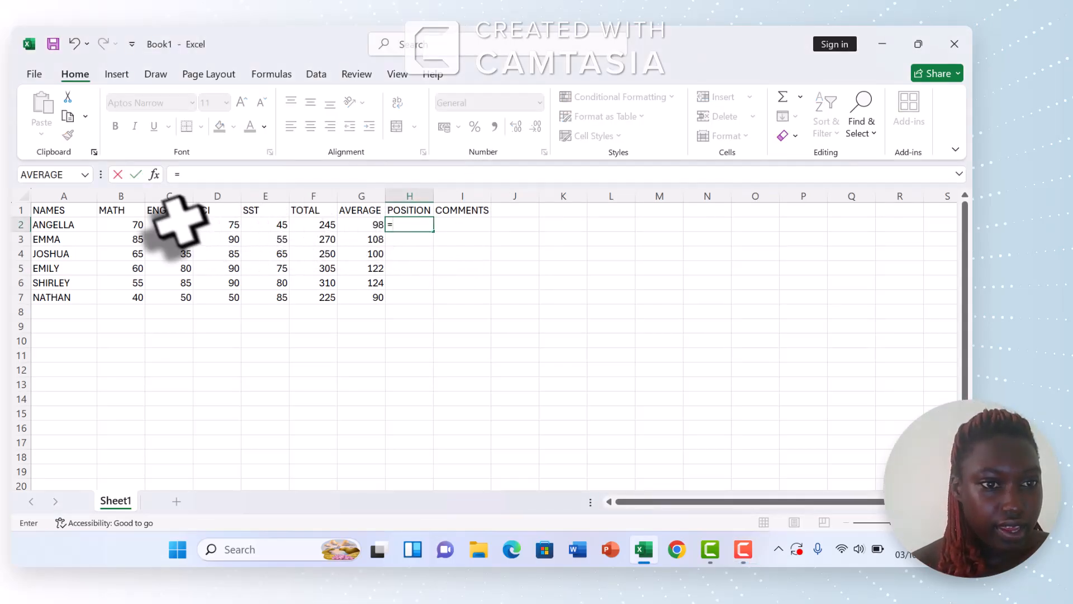
click(155, 174)
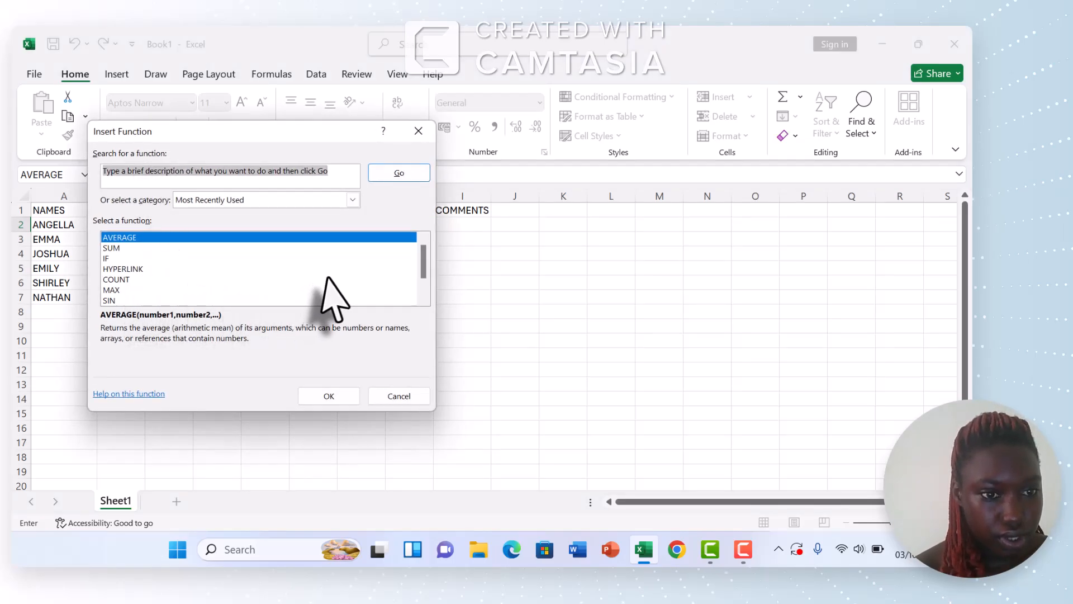
click(423, 300)
click(424, 299)
click(424, 300)
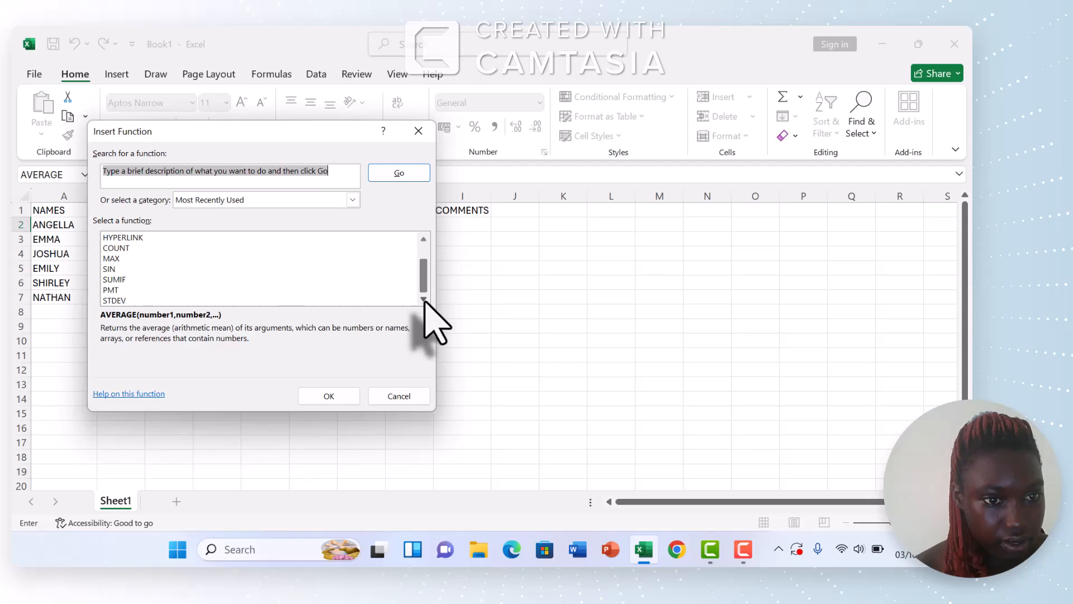
click(423, 239)
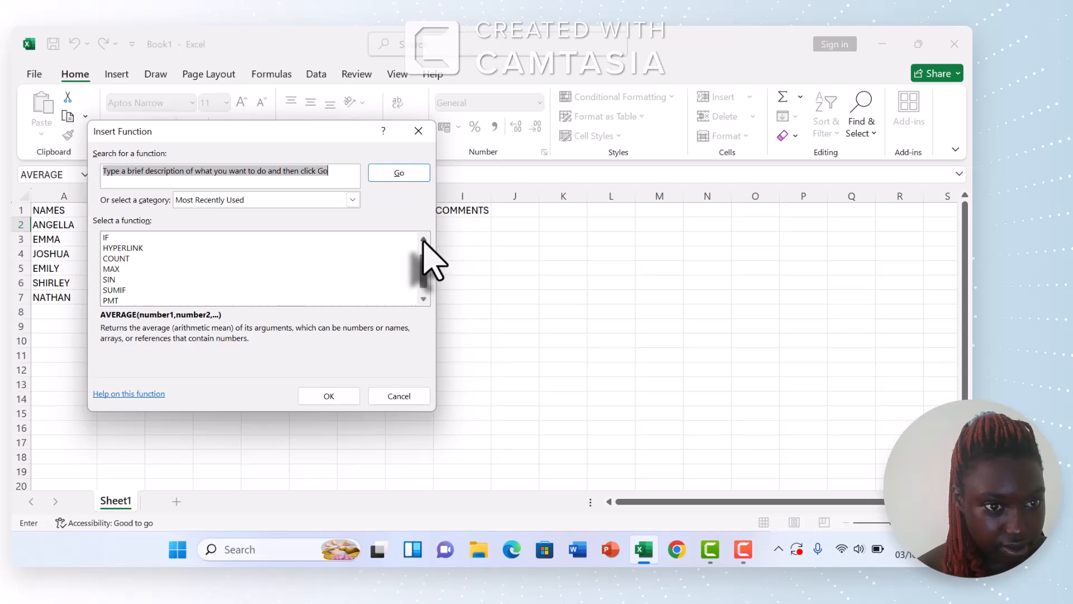
click(423, 239)
click(424, 239)
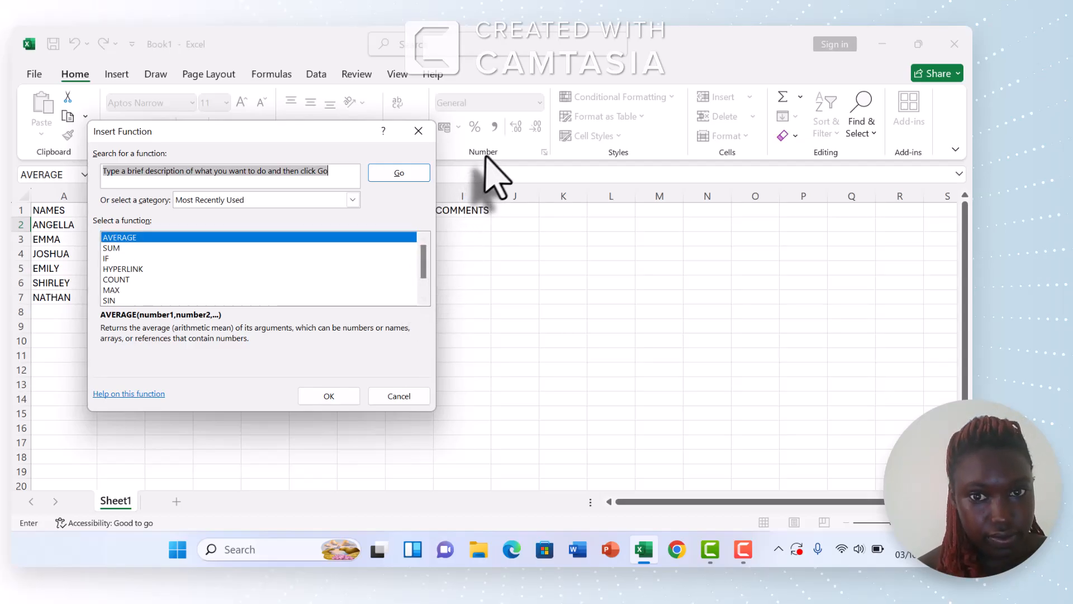
key(Escape)
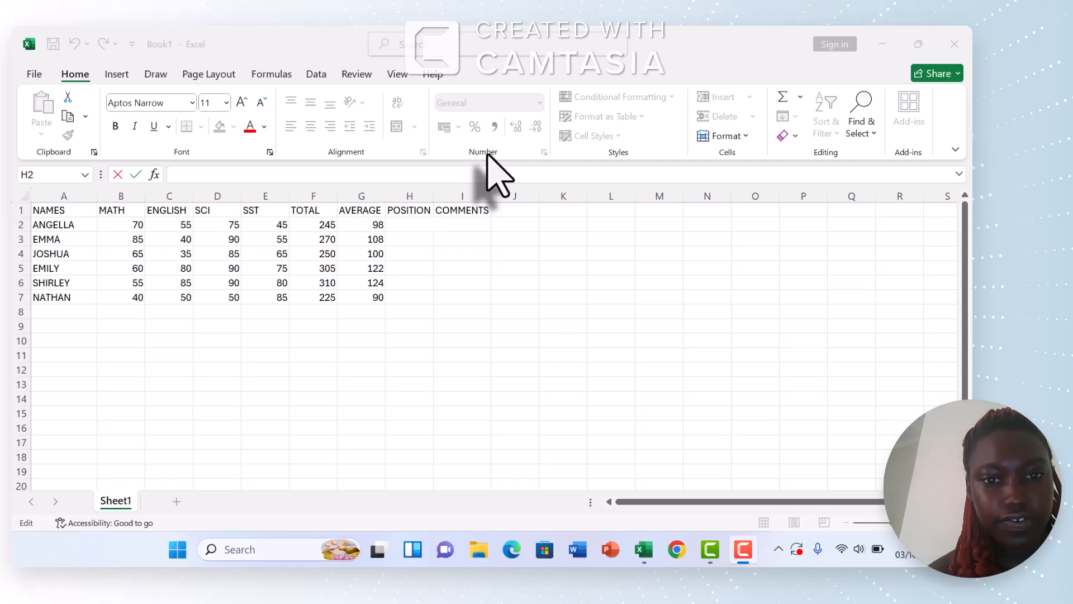
- Begin a RANK formula in H2 that ranks the first student's total in F2 against the totals in F2:F7
click(393, 226)
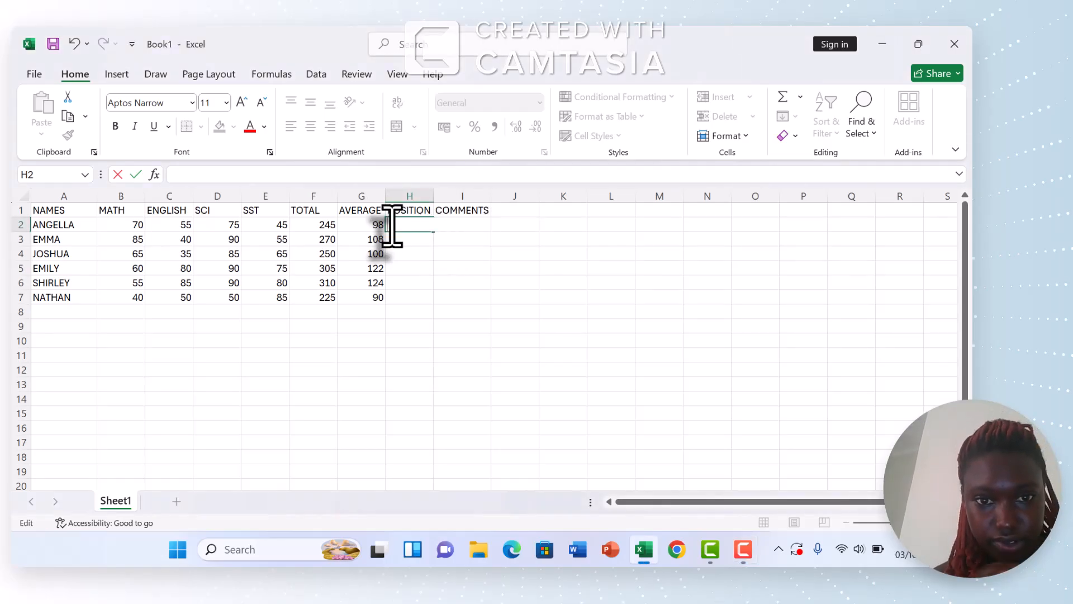
text(=)
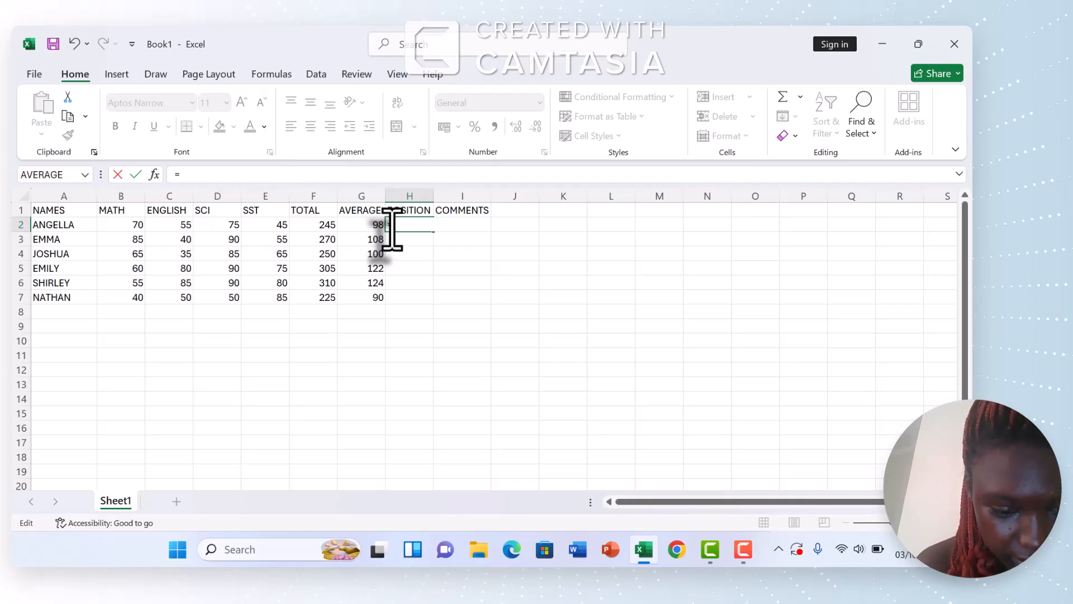
text(RA)
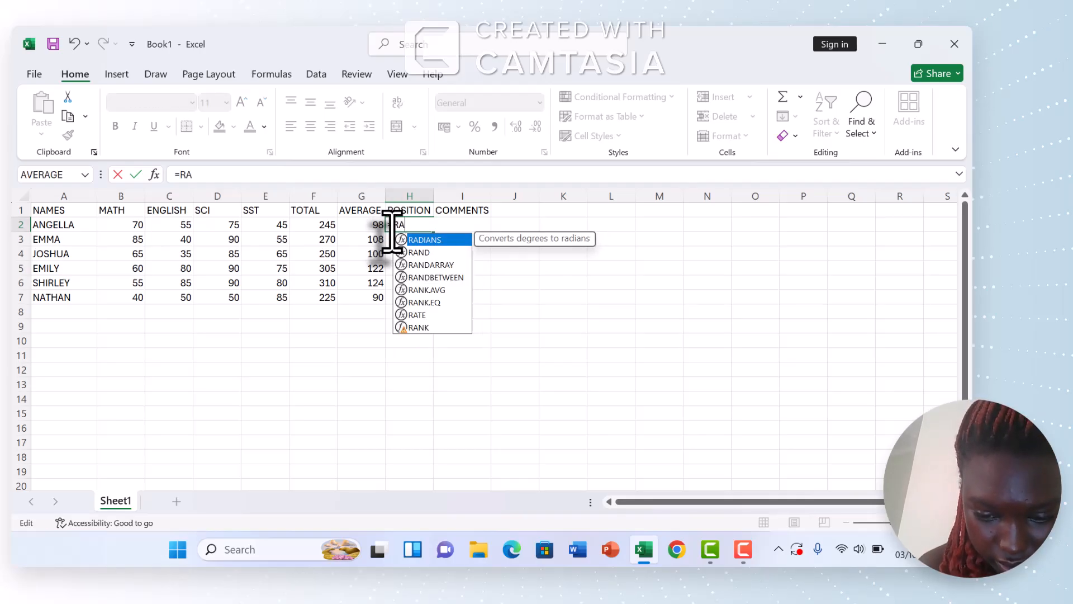
text(NK)
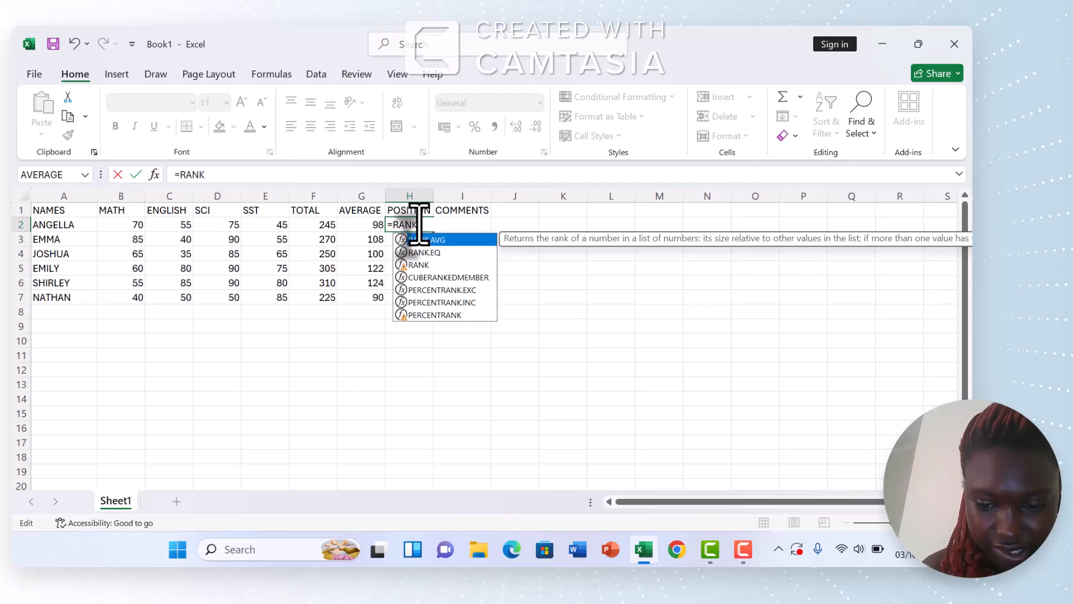
text(()
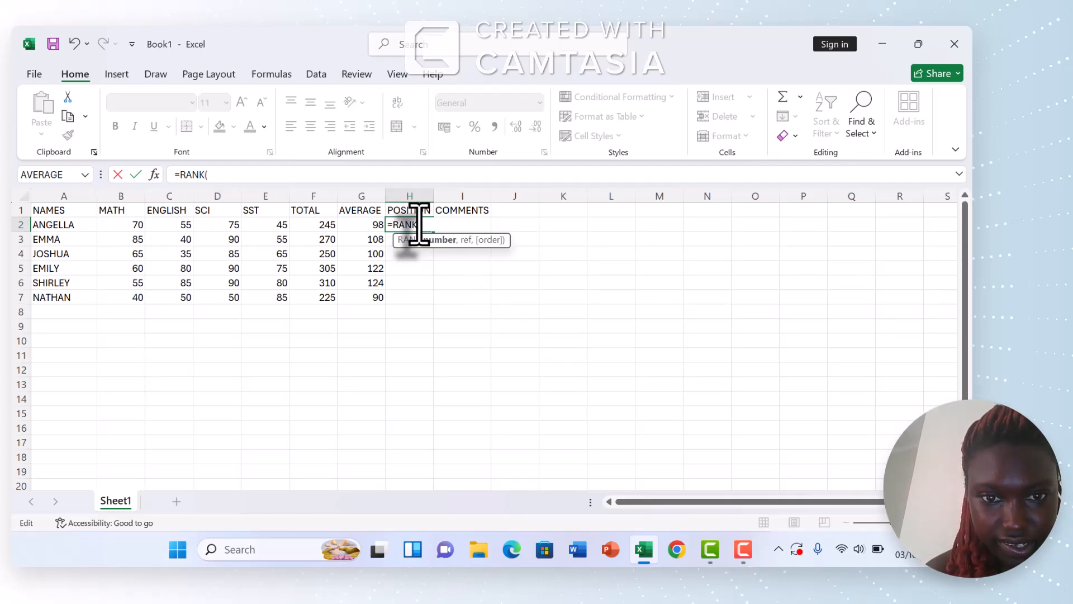
click(318, 226)
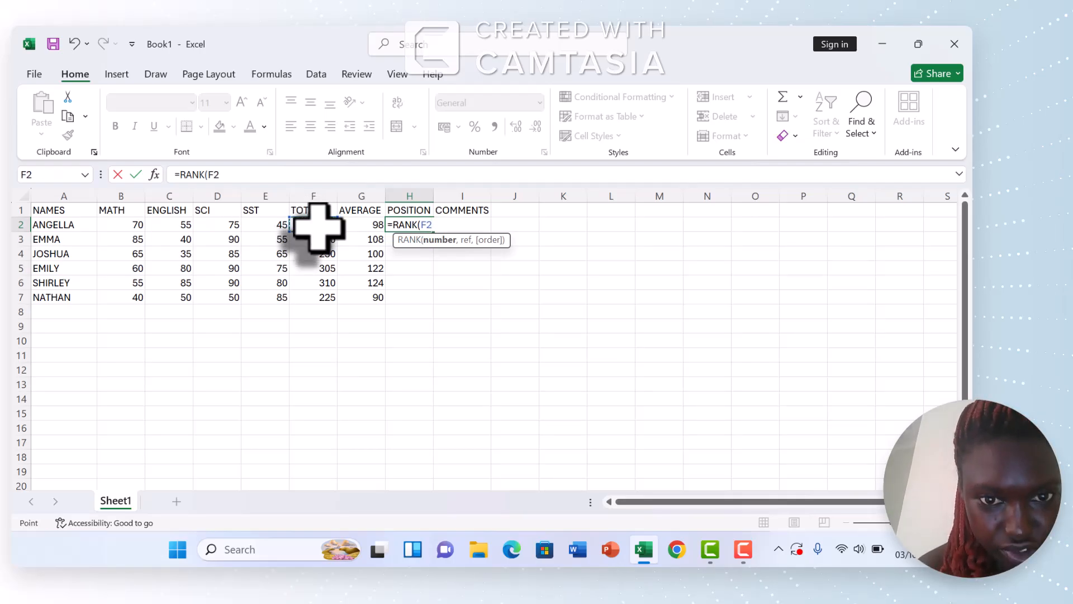
text(,)
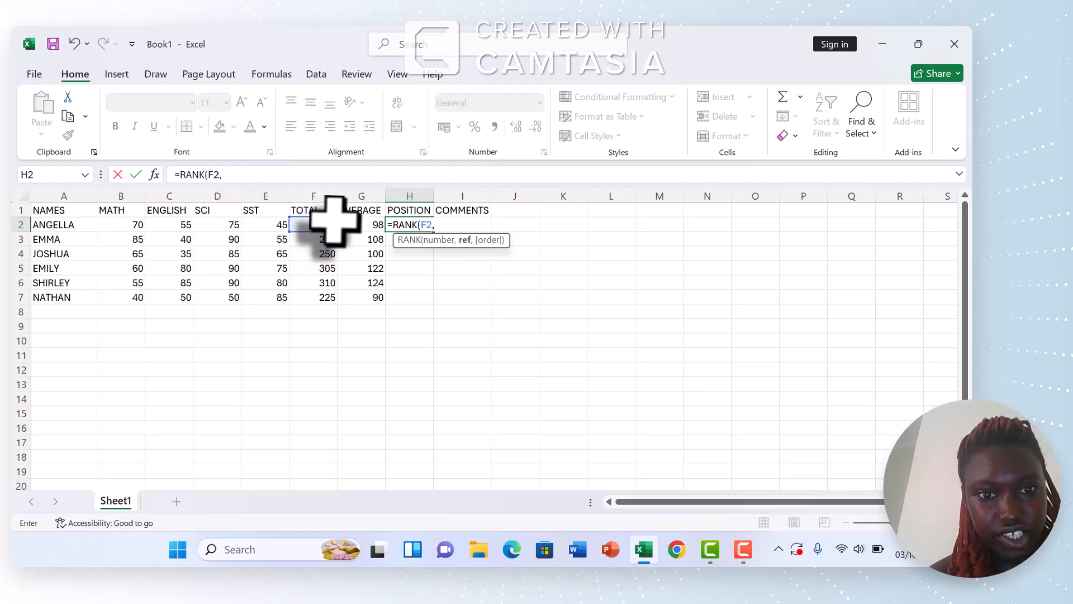
click(325, 226)
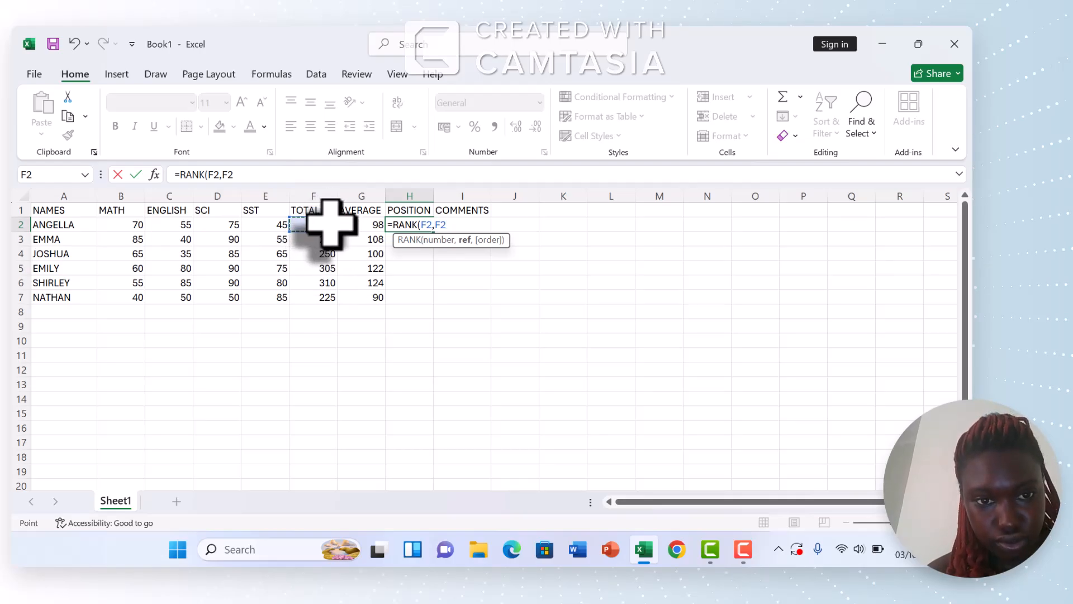
drag(329, 224, 328, 295)
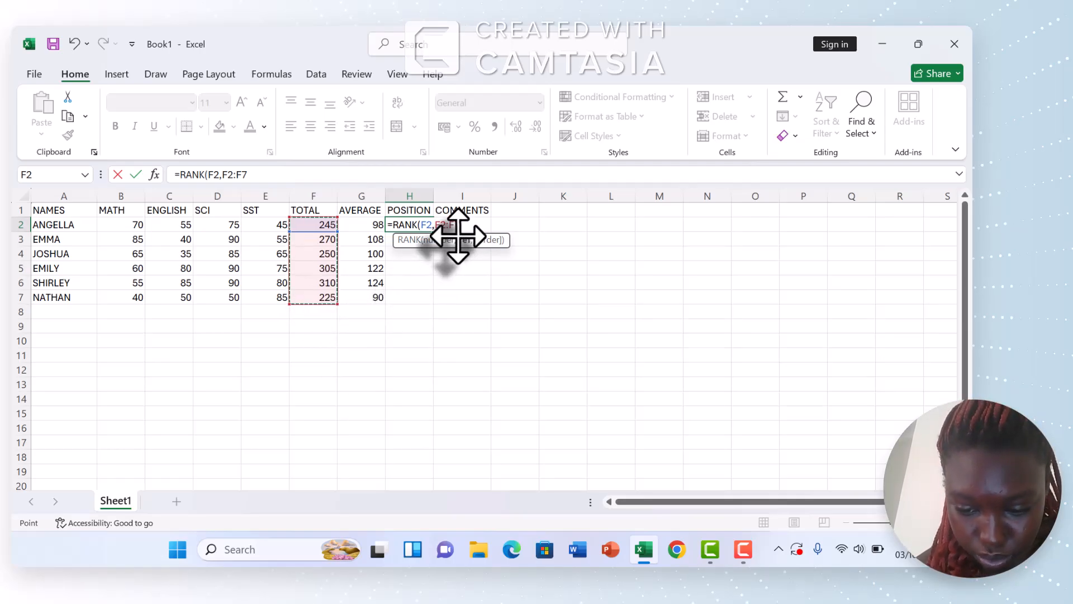
- Complete the RANK formula in H2 with descending order 0 and fill it down the POSITION column to H7
text(,)
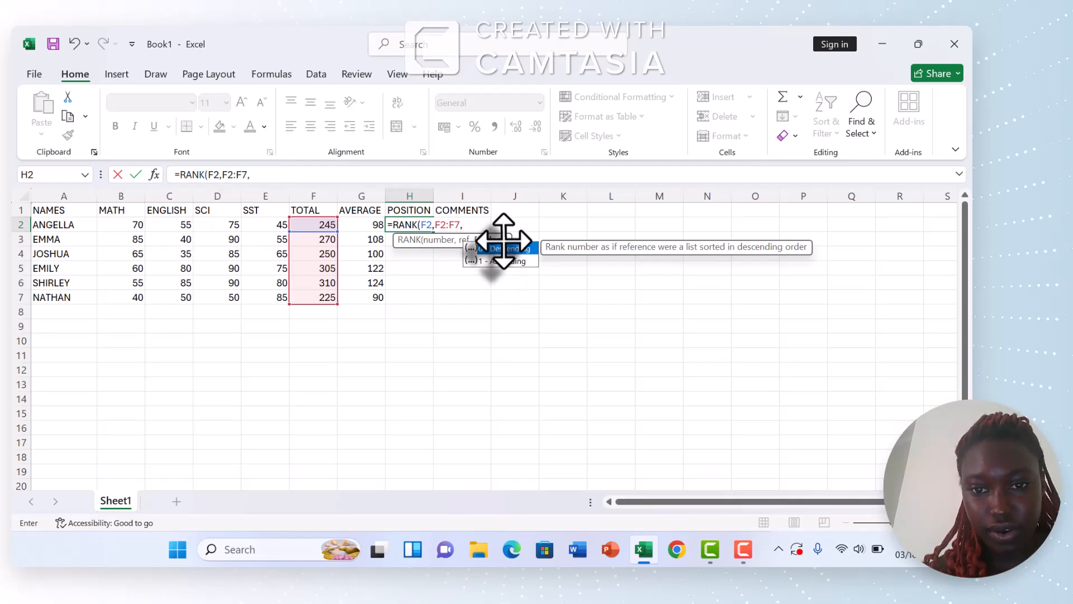
click(500, 248)
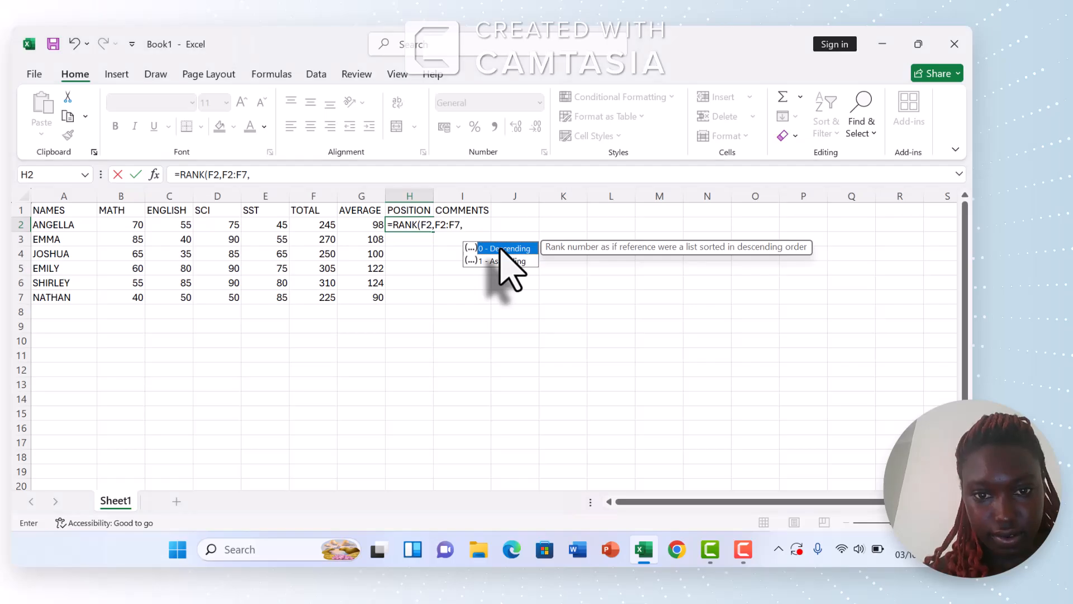
text(0)
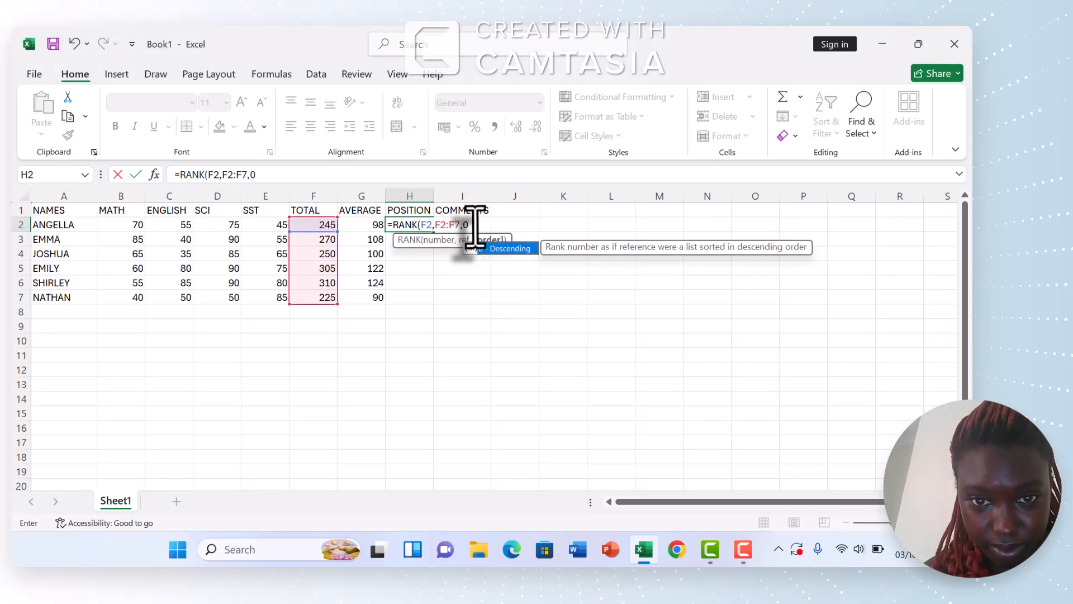
click(473, 226)
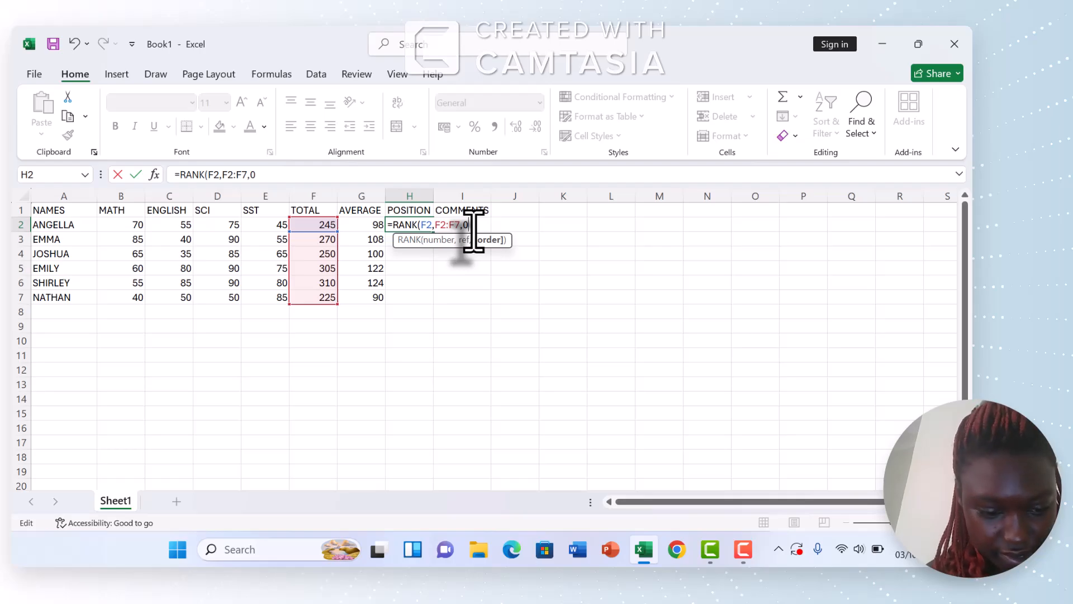
text())
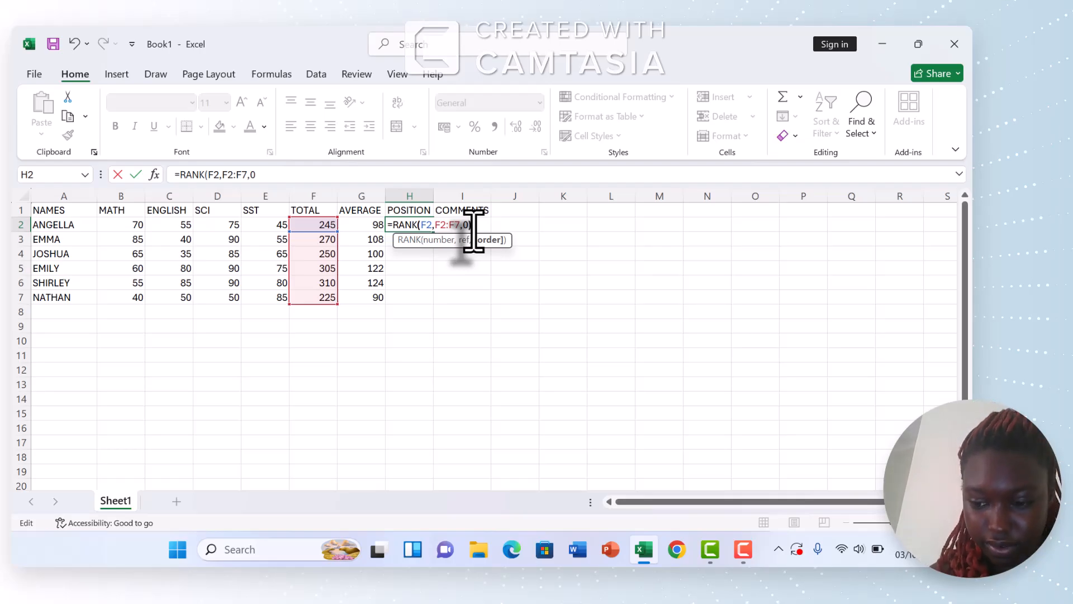
key(Return)
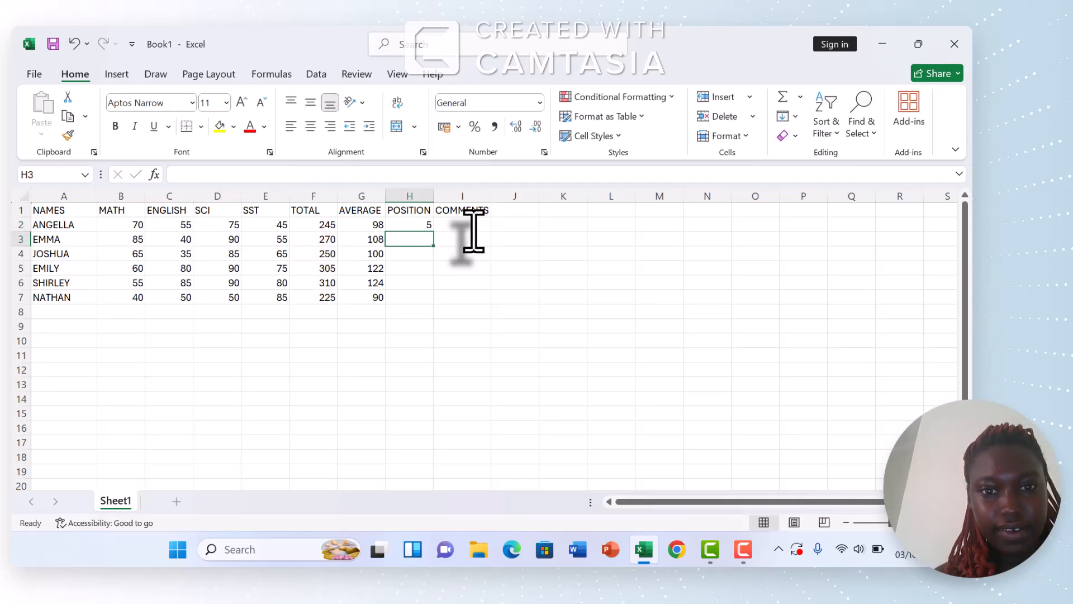
click(422, 226)
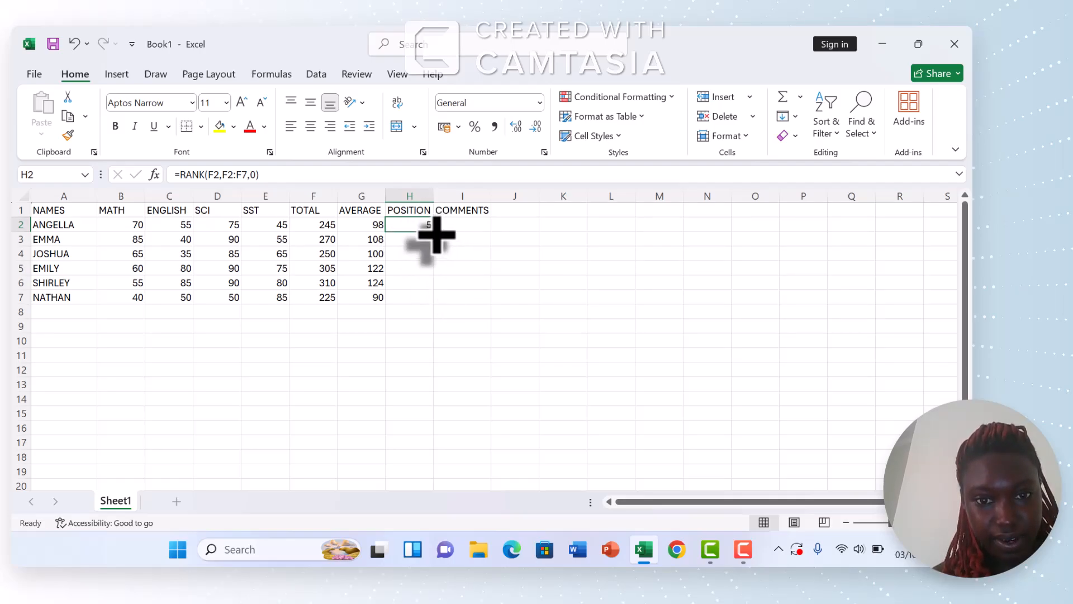
drag(435, 235, 439, 305)
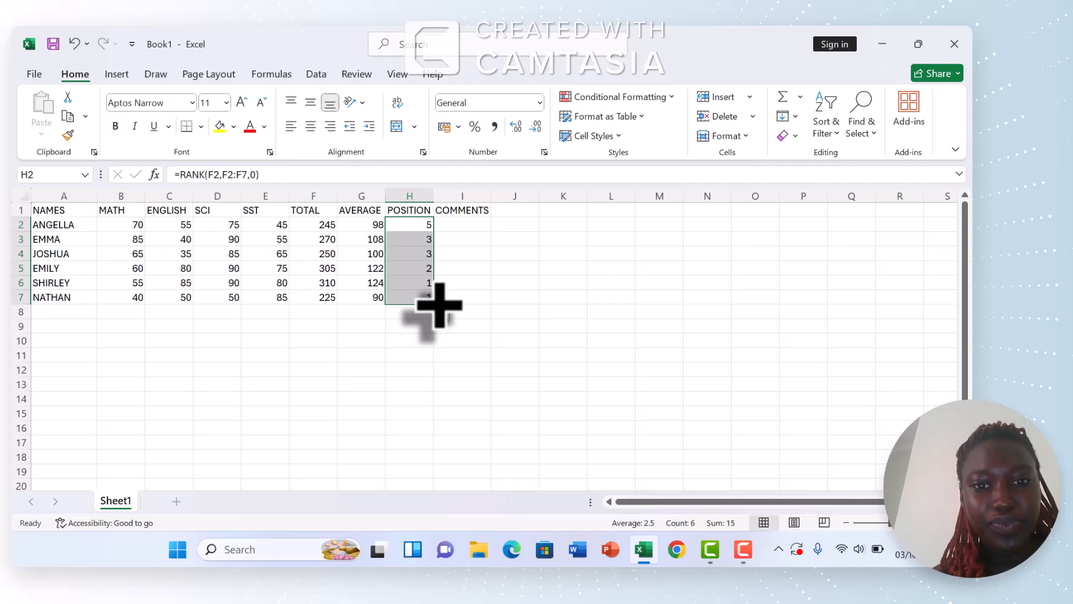
click(456, 224)
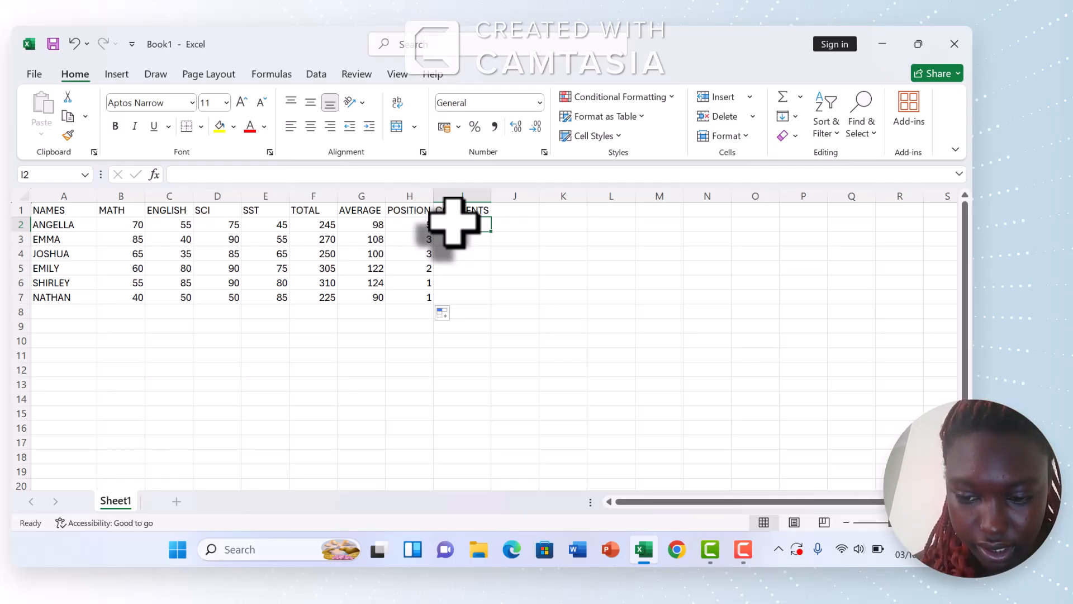
text(=)
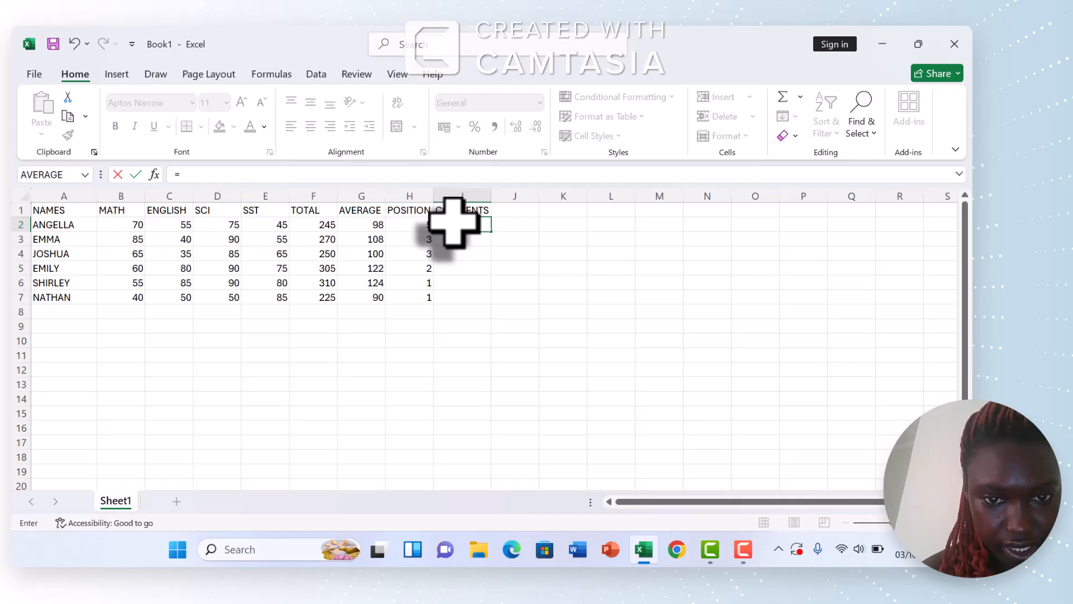
text(I)
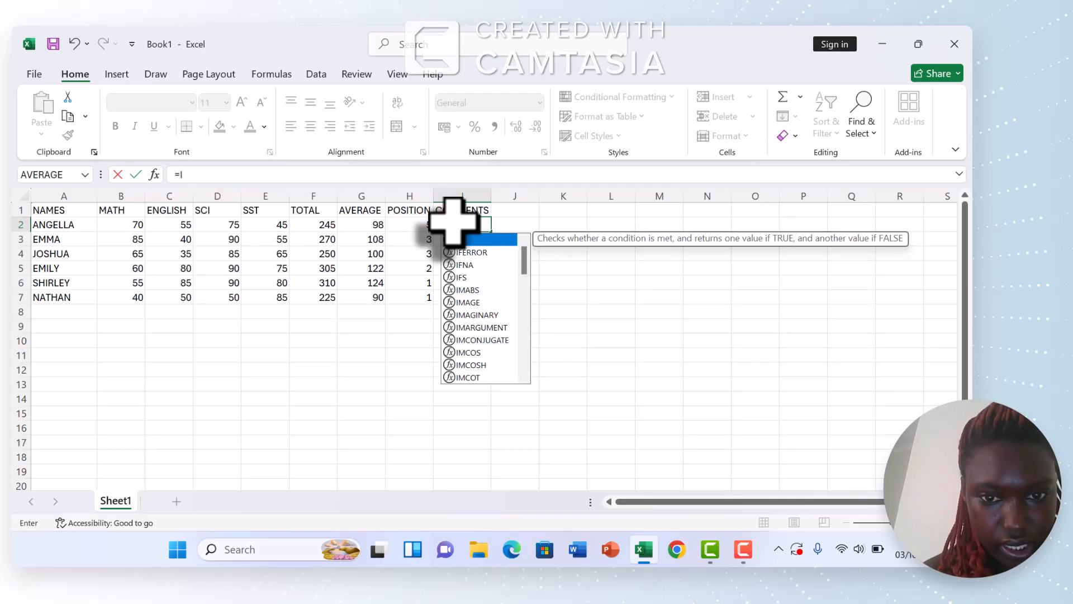
text(F)
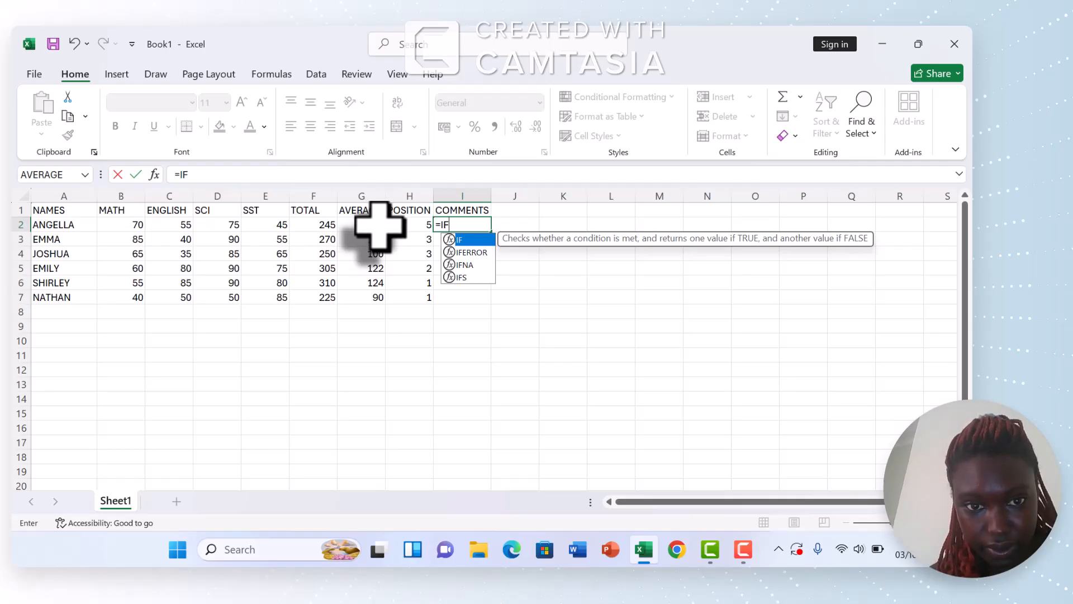
click(376, 225)
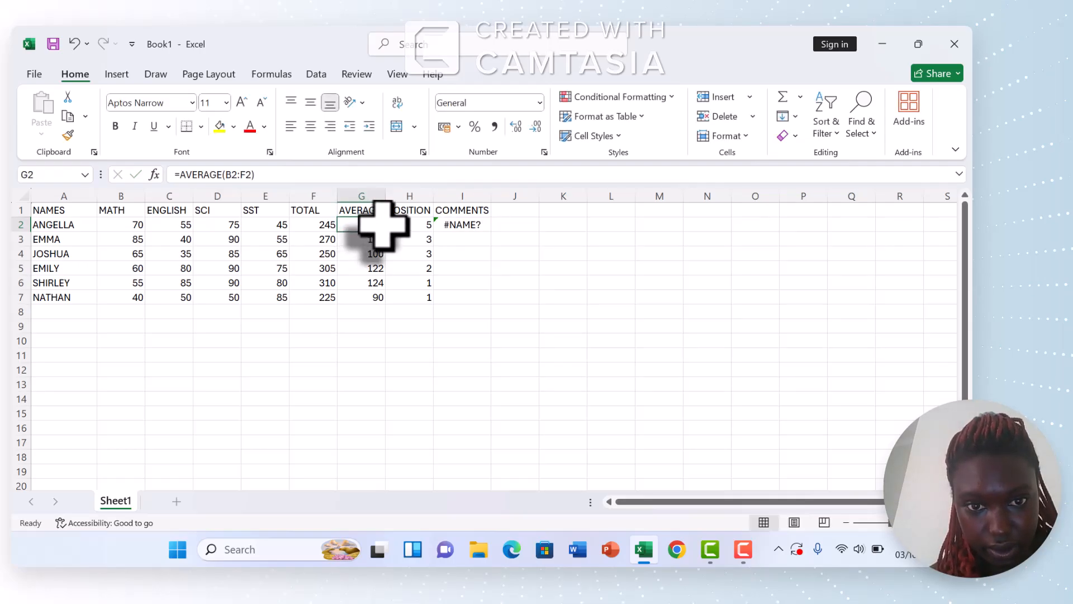
double_click(383, 224)
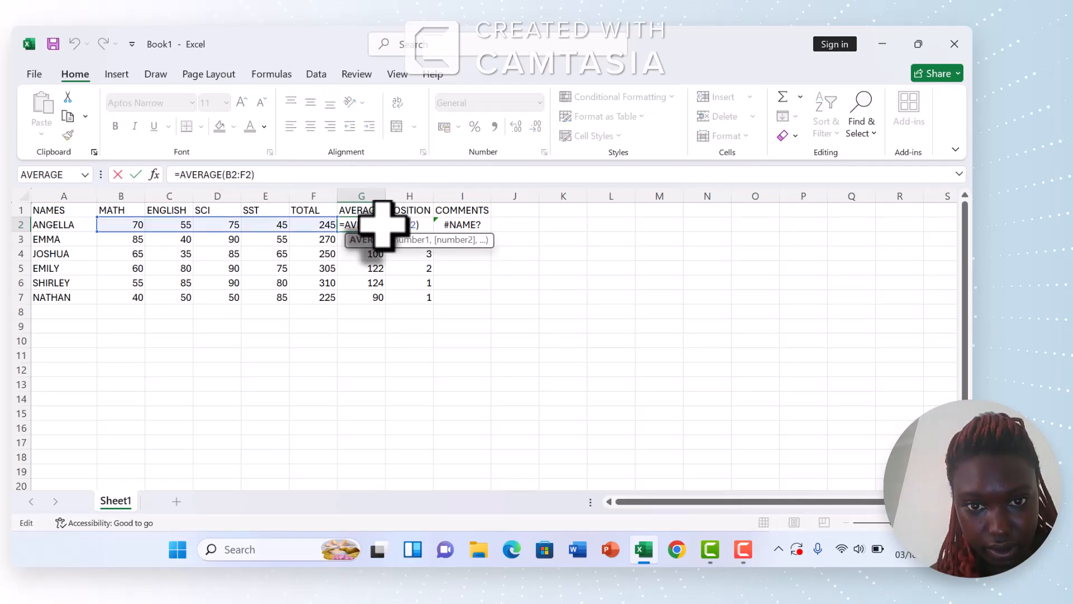
click(460, 212)
click(463, 225)
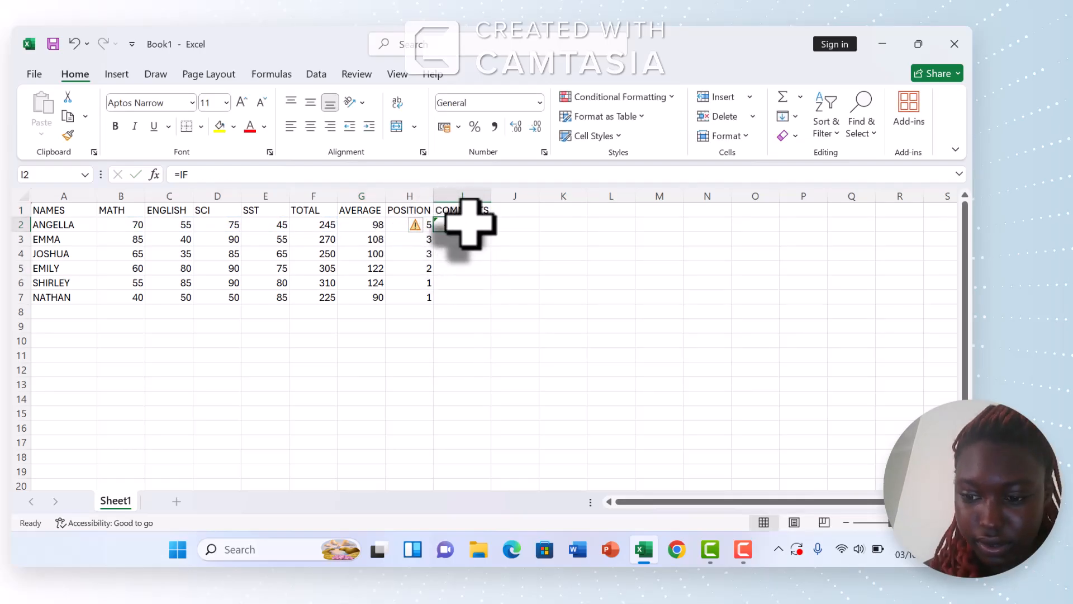
key(BackSpace)
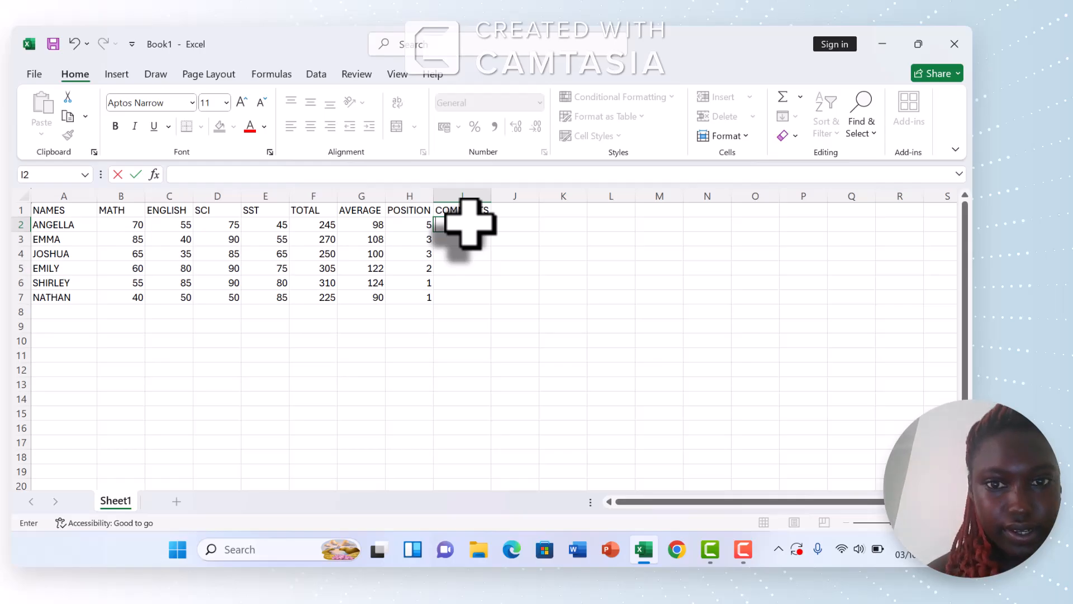
key(F10)
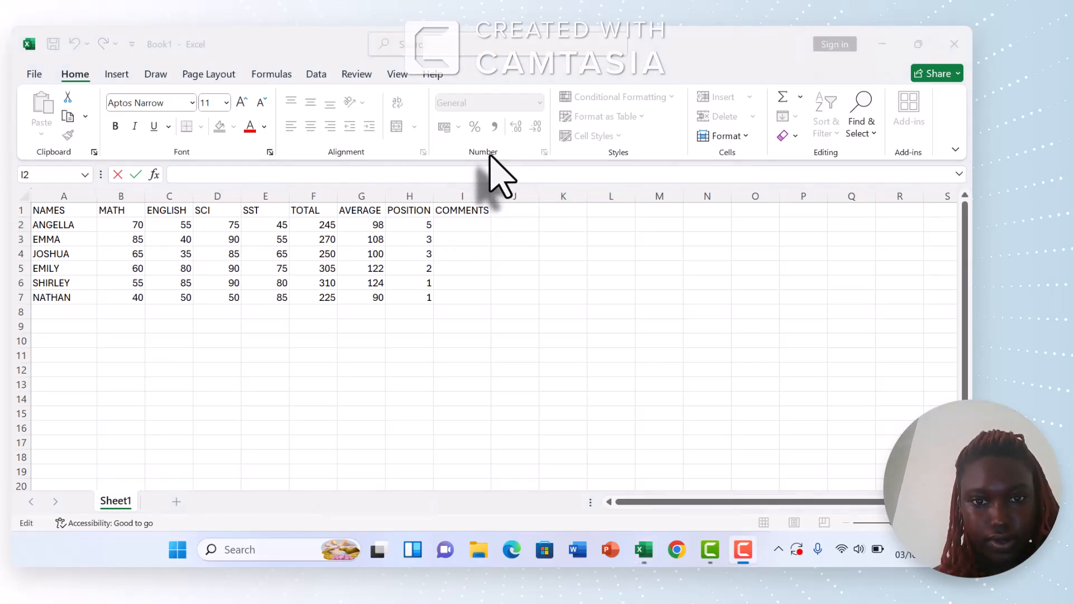
- Begin an IF formula in I2 that tests whether the first student's average in G2 is greater than 95
click(436, 226)
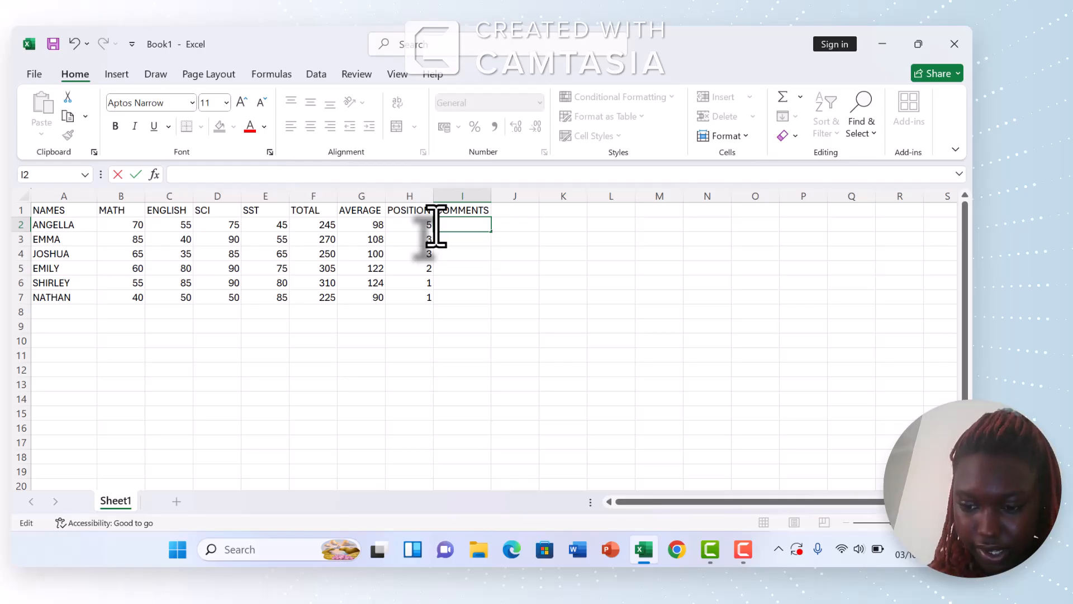
text(=)
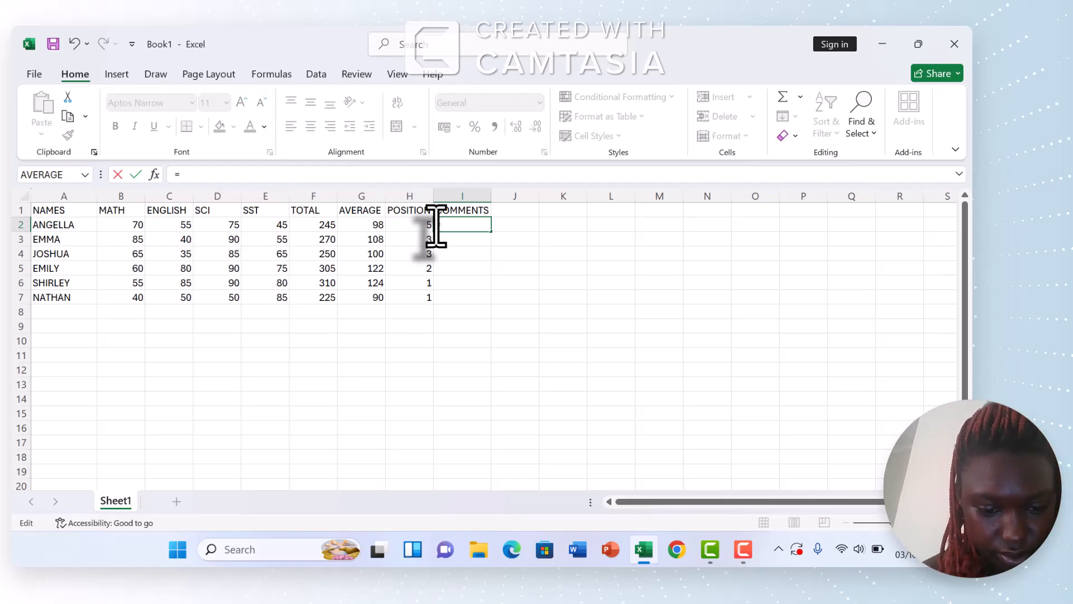
text(IF)
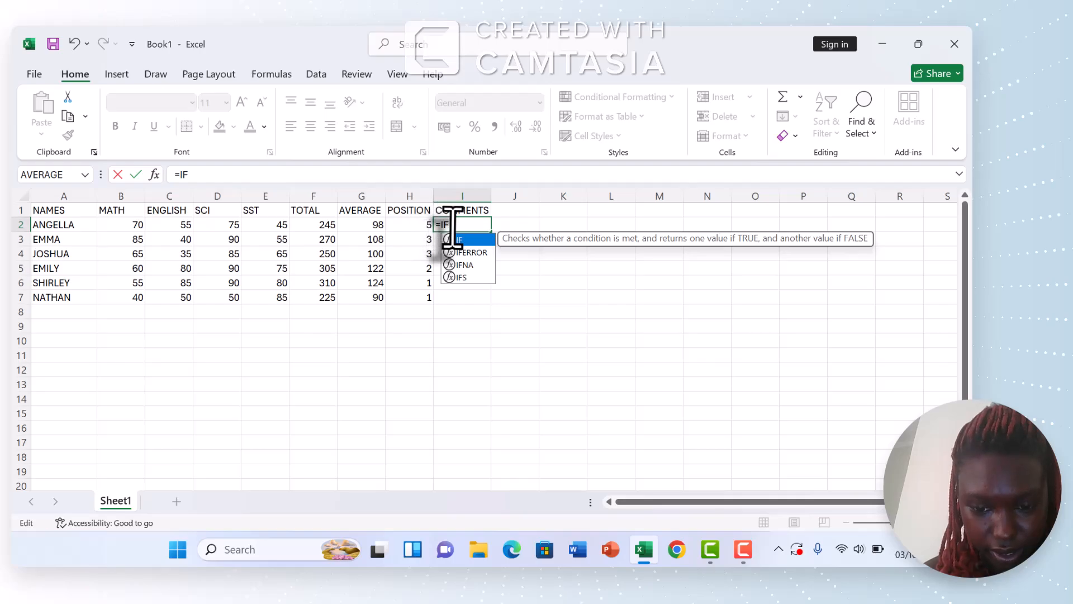
text(()
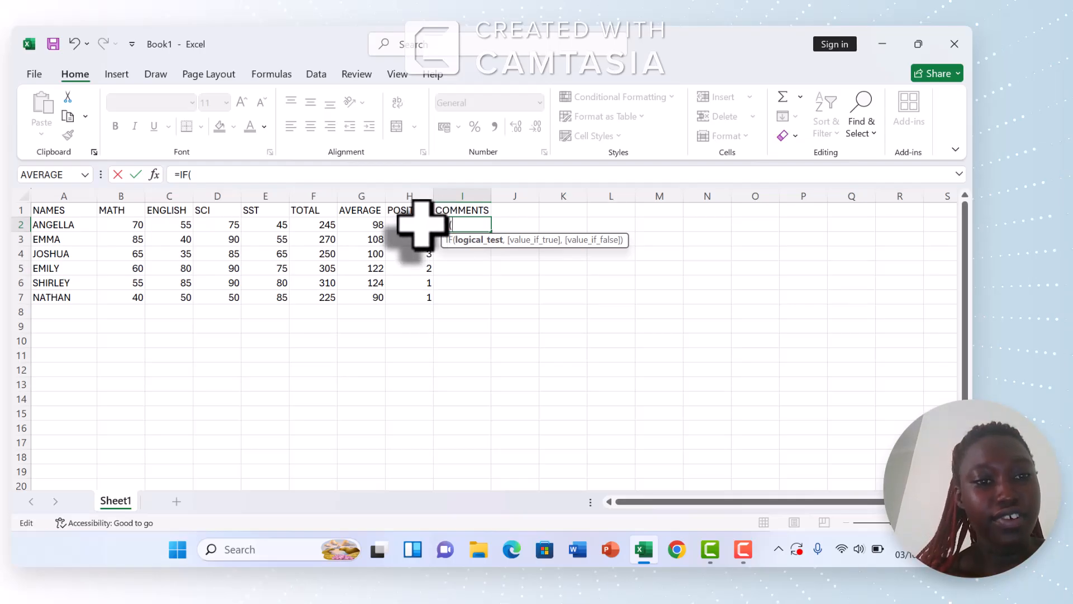
click(368, 226)
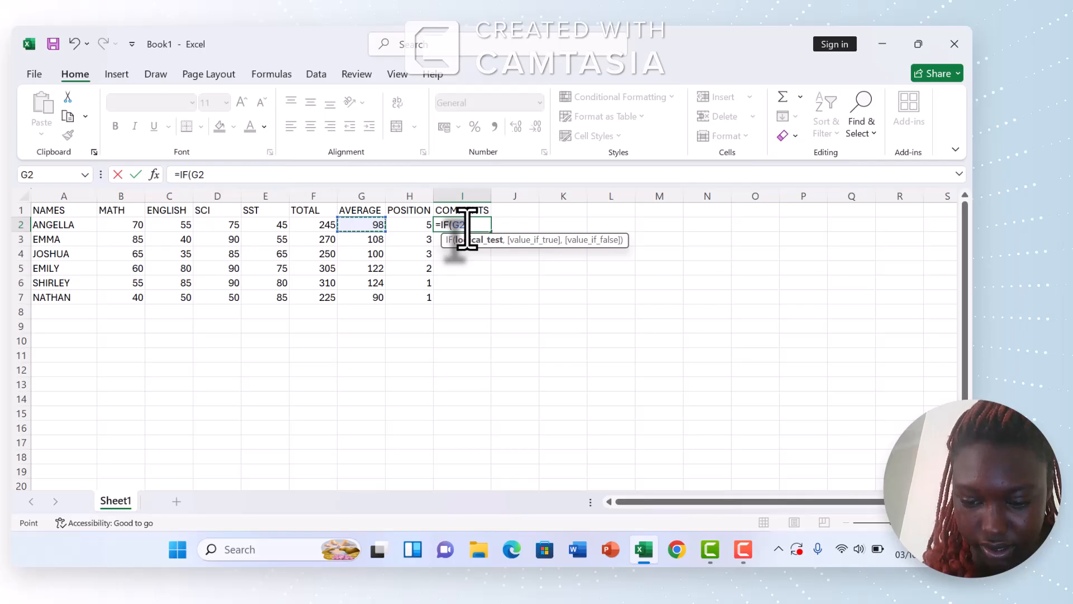
text(.)
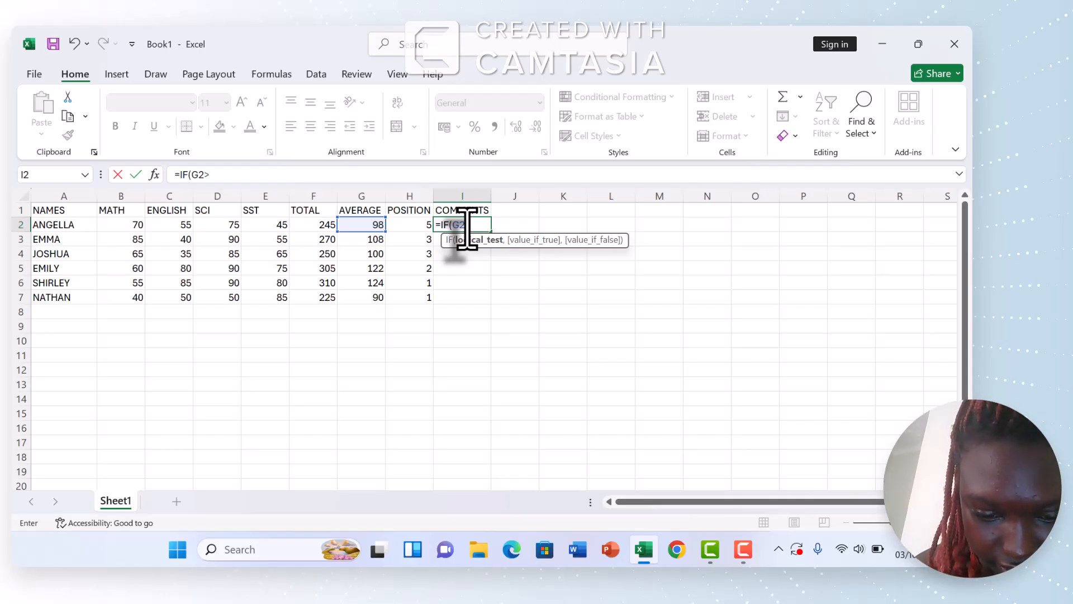
text(9)
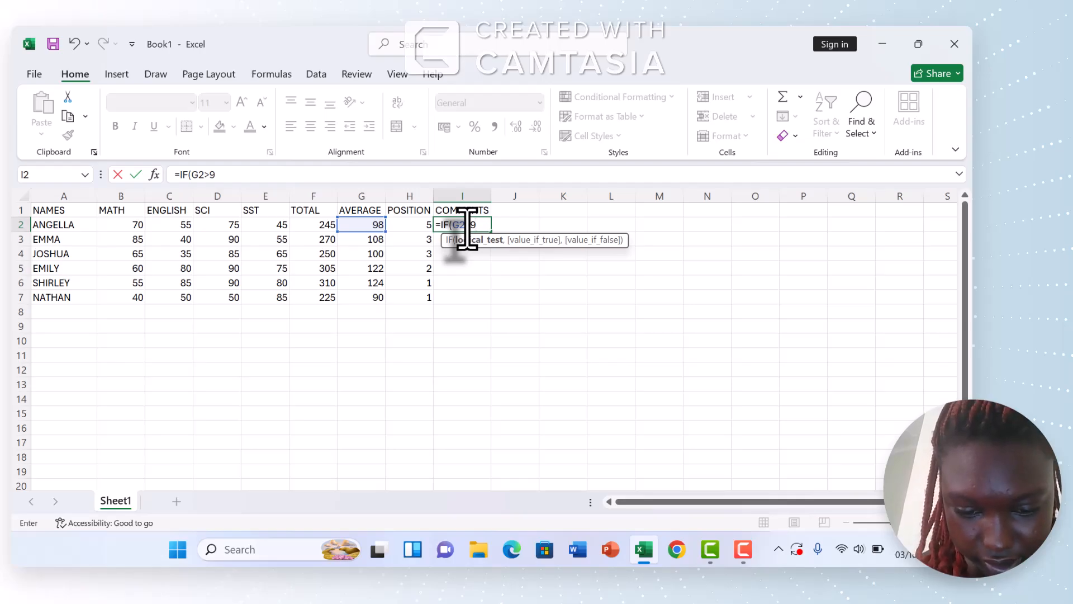
text(5)
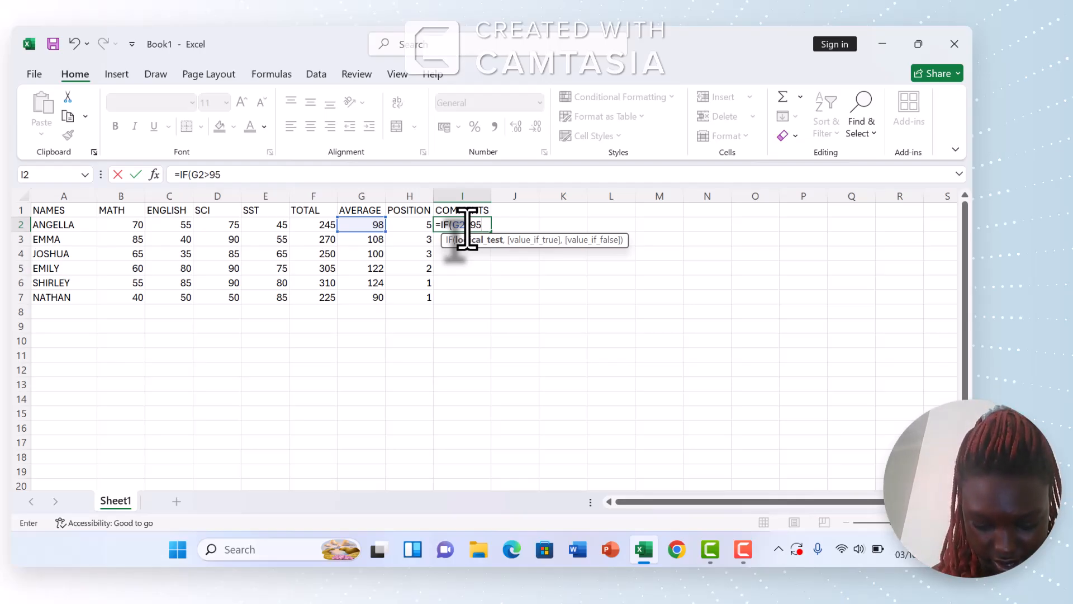
text(,)
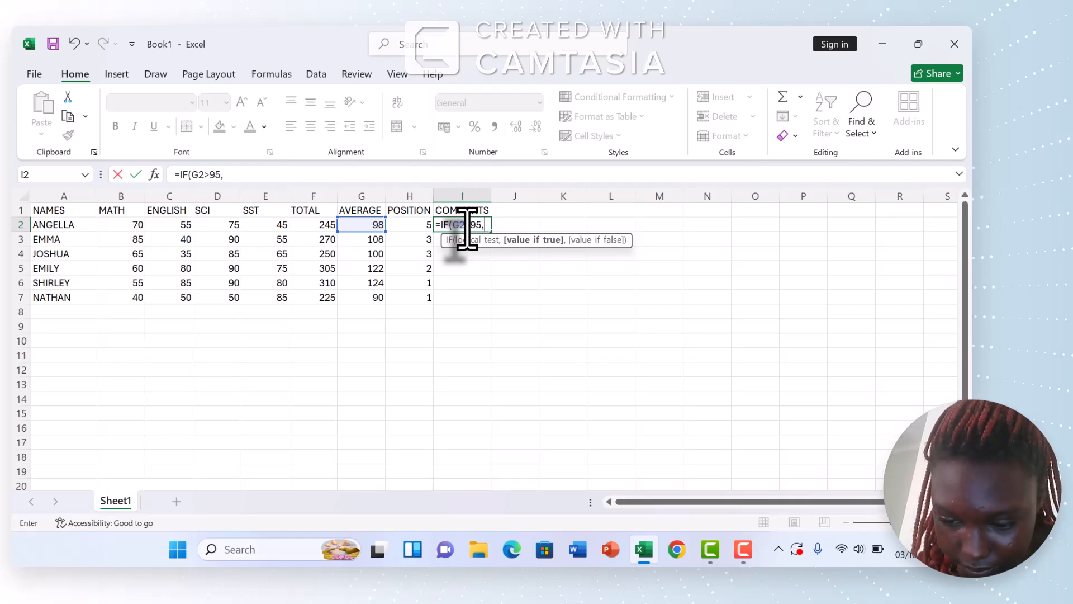
- Add "PROMOTED" as the value if true in the COMMENTS formula in I2
text(")
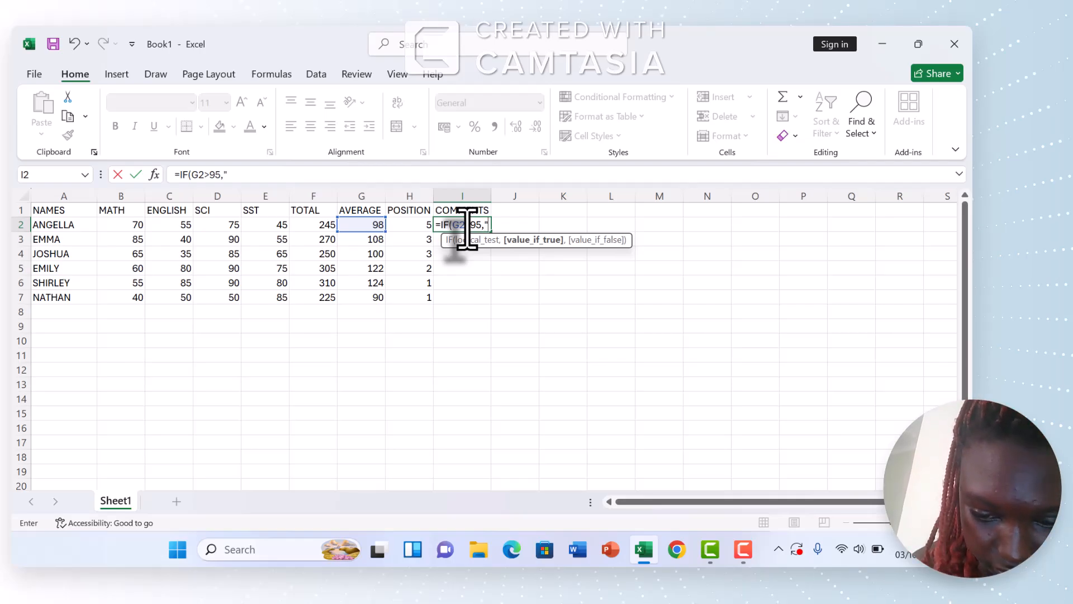
text(PROM)
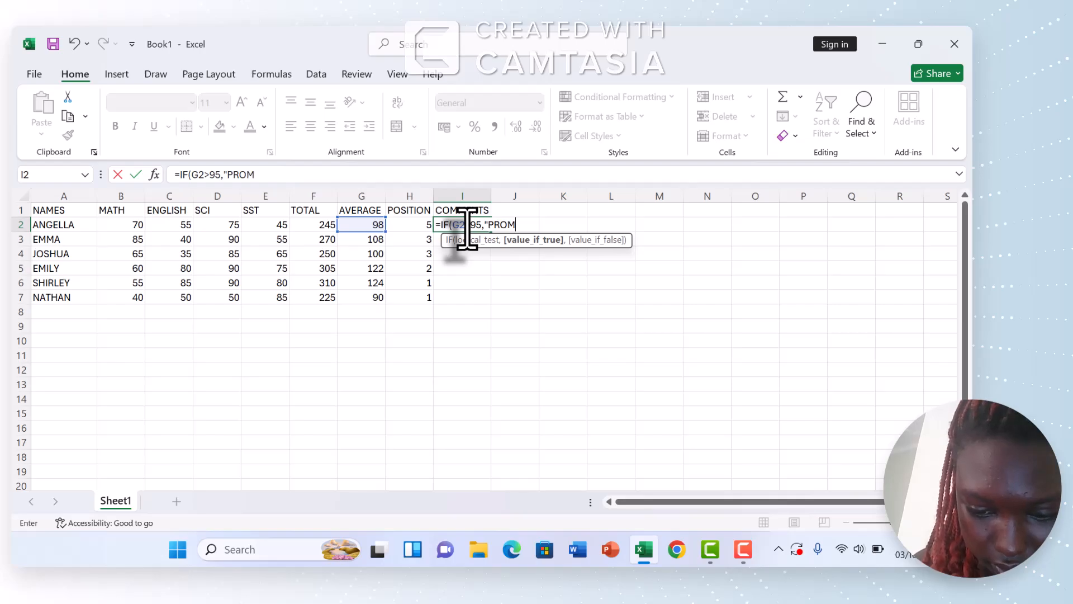
text(O)
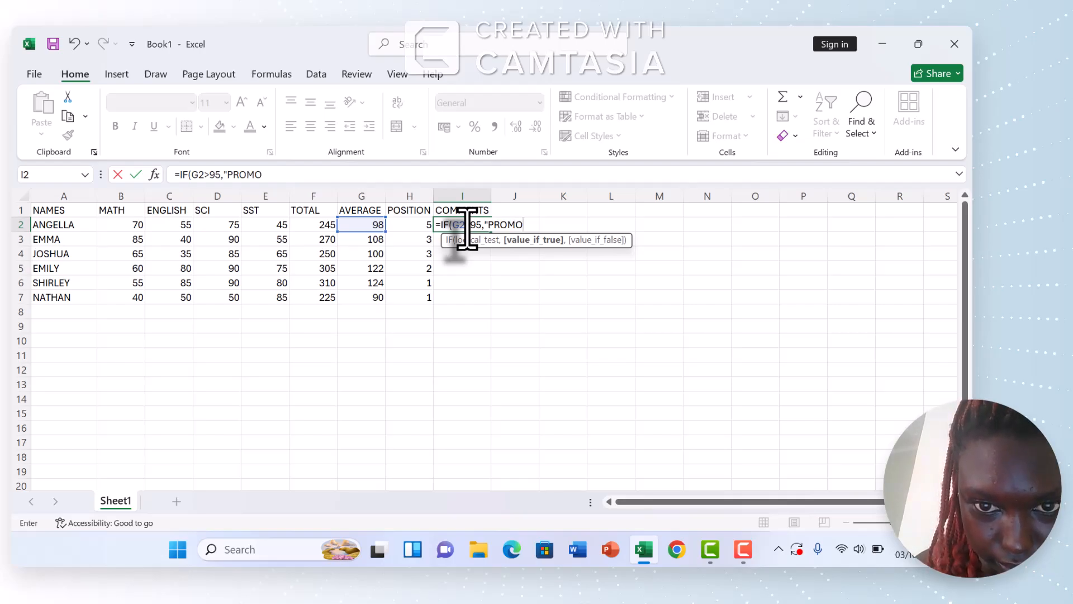
text(TE)
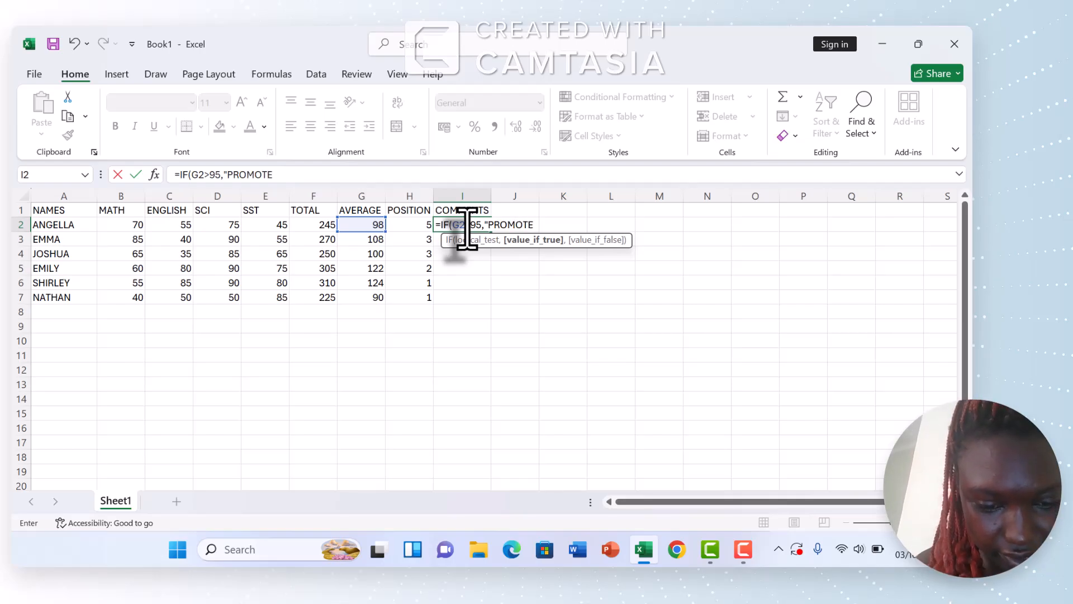
text(D)
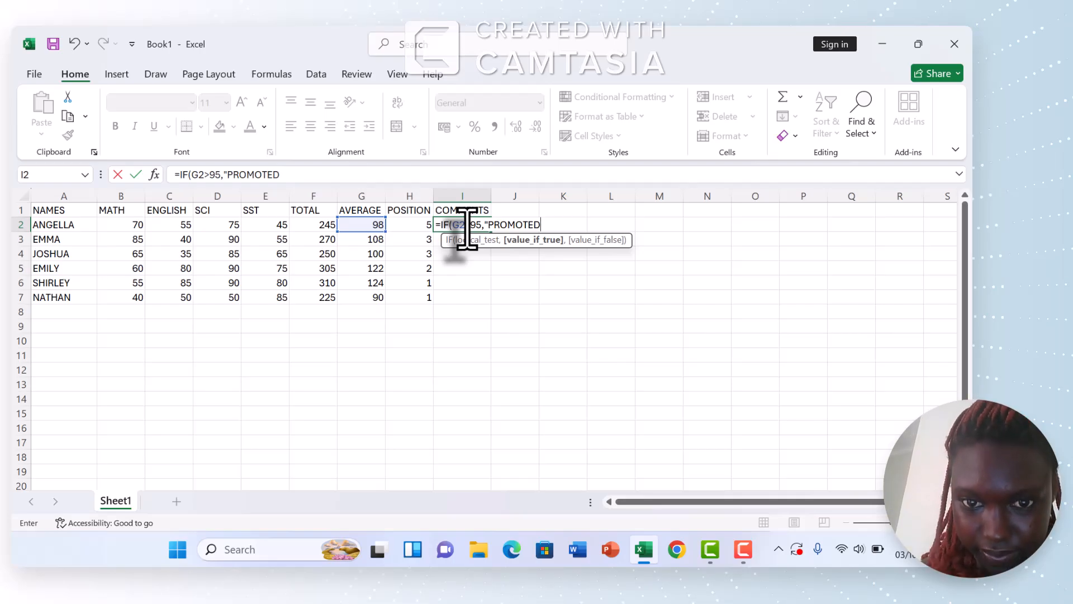
text(",)
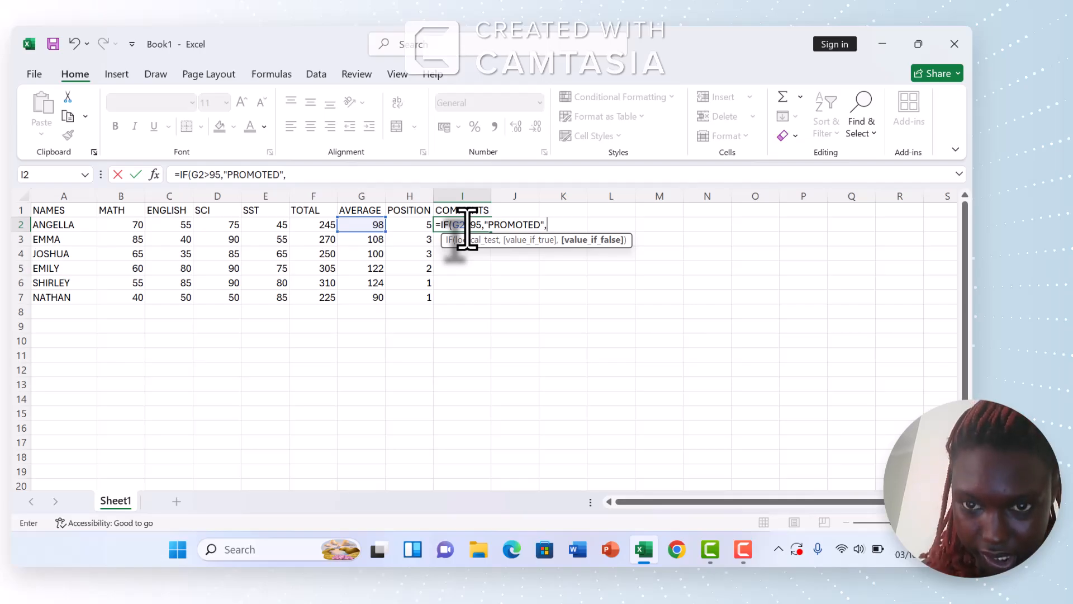
- Complete the IF formula in I2 with "REPEAT" as the value if false and fill it down the COMMENTS column to I7
text(")
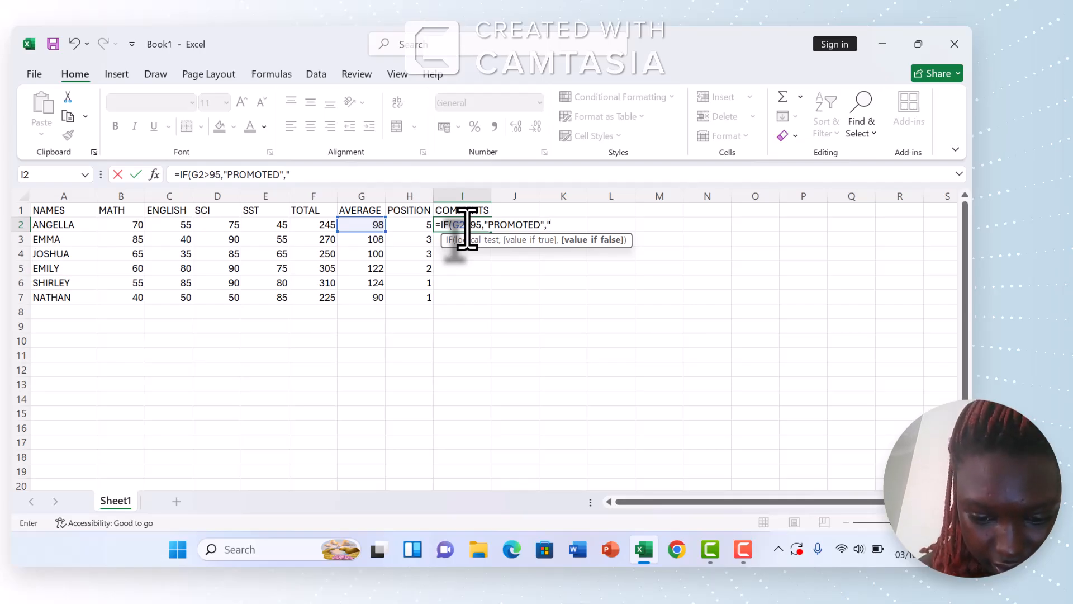
text(REP)
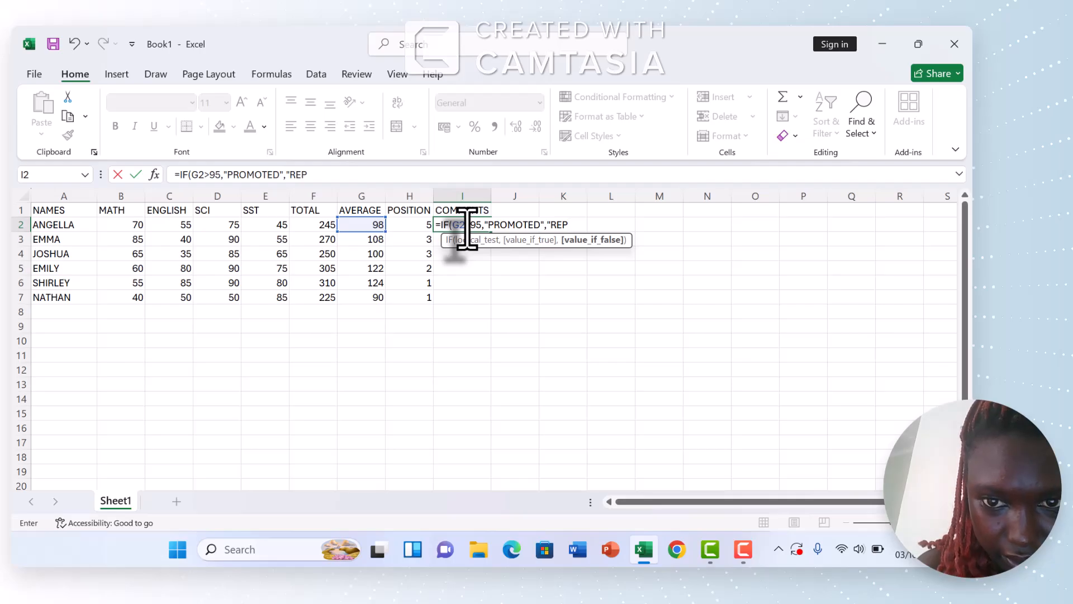
text(E)
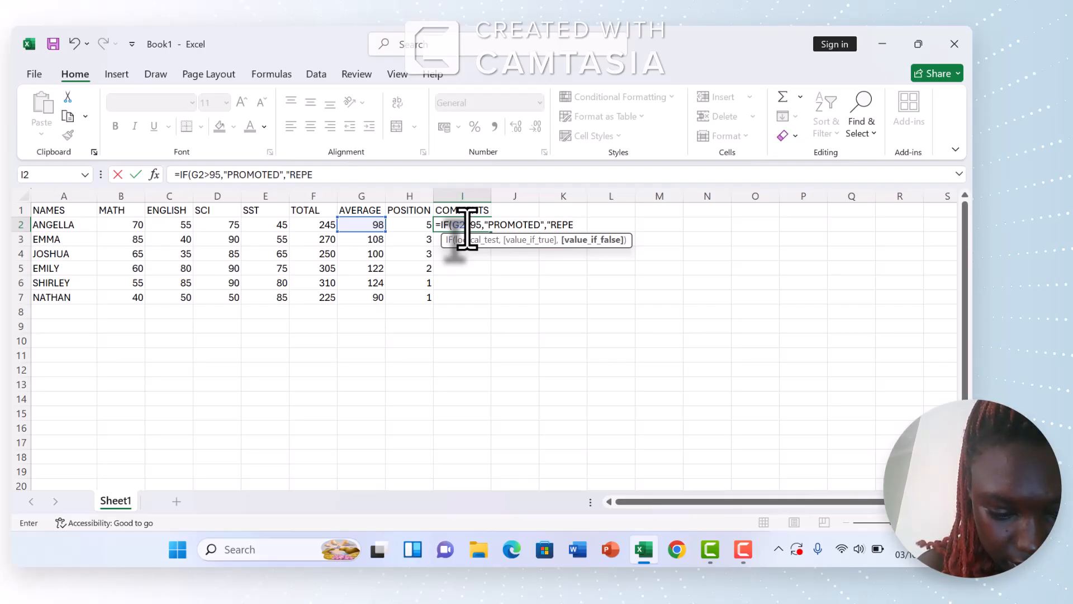
text(AT)
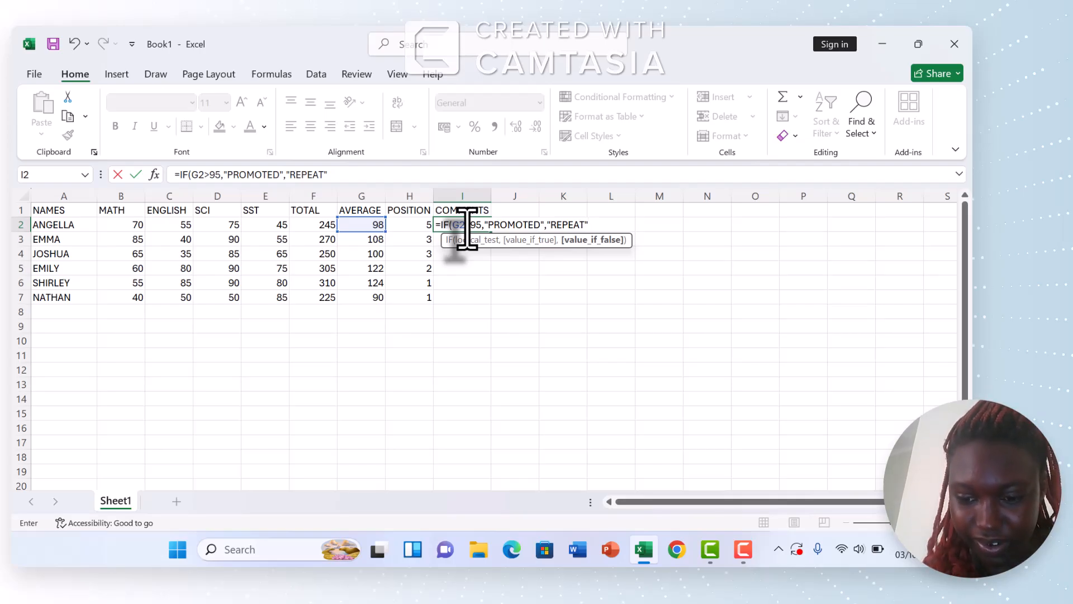
text())
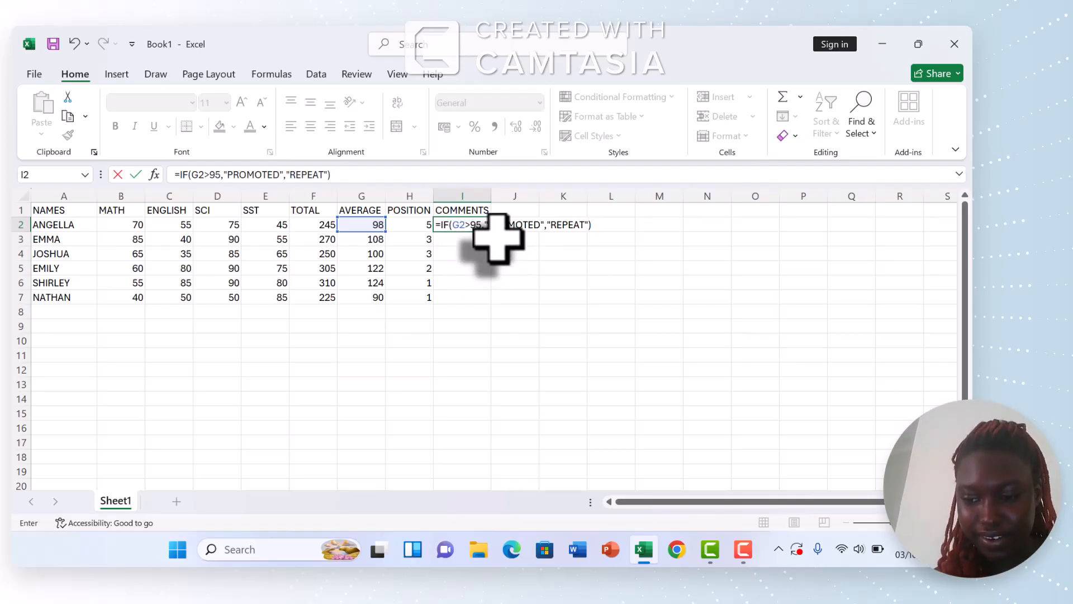
key(Return)
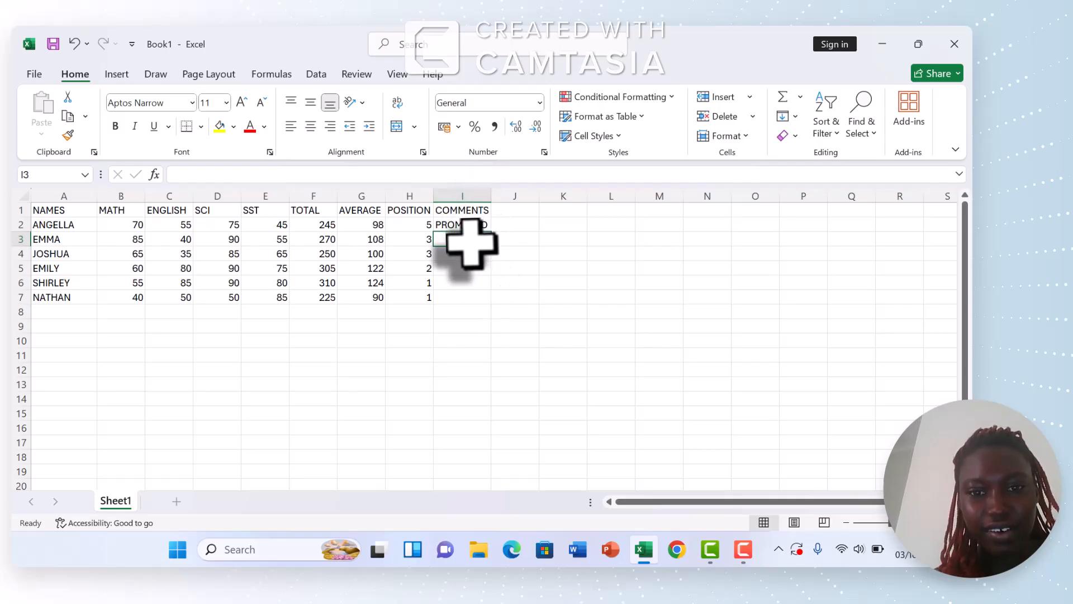
click(476, 224)
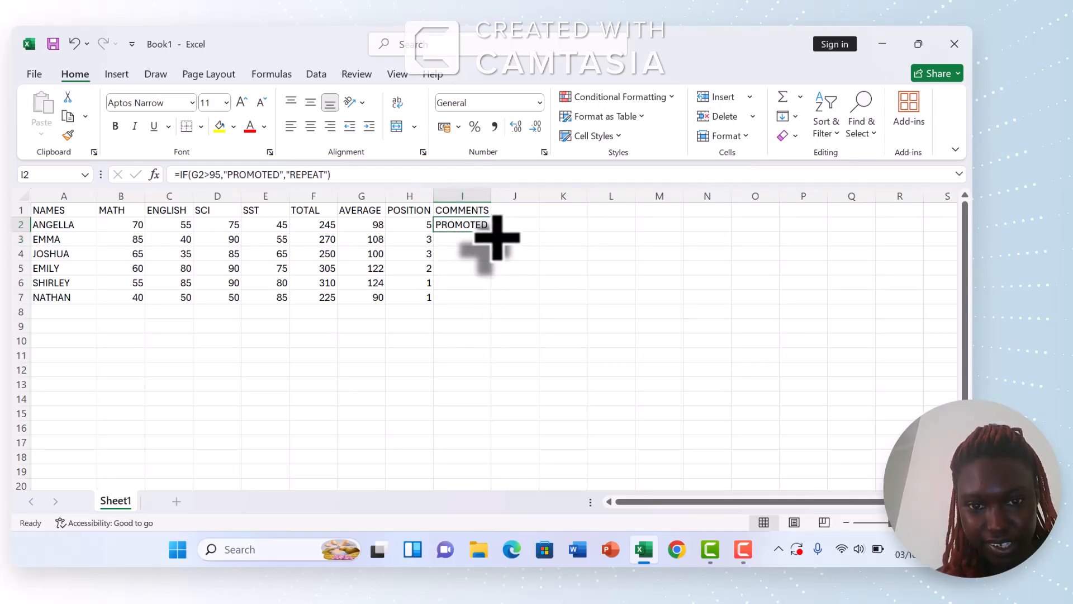
drag(497, 237, 507, 305)
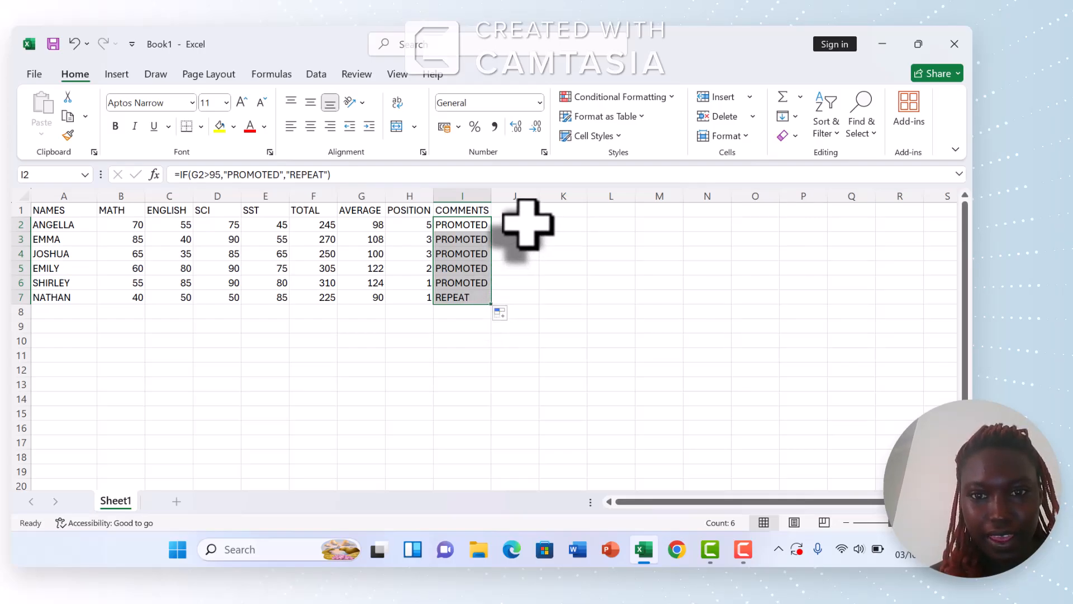
key(F10)
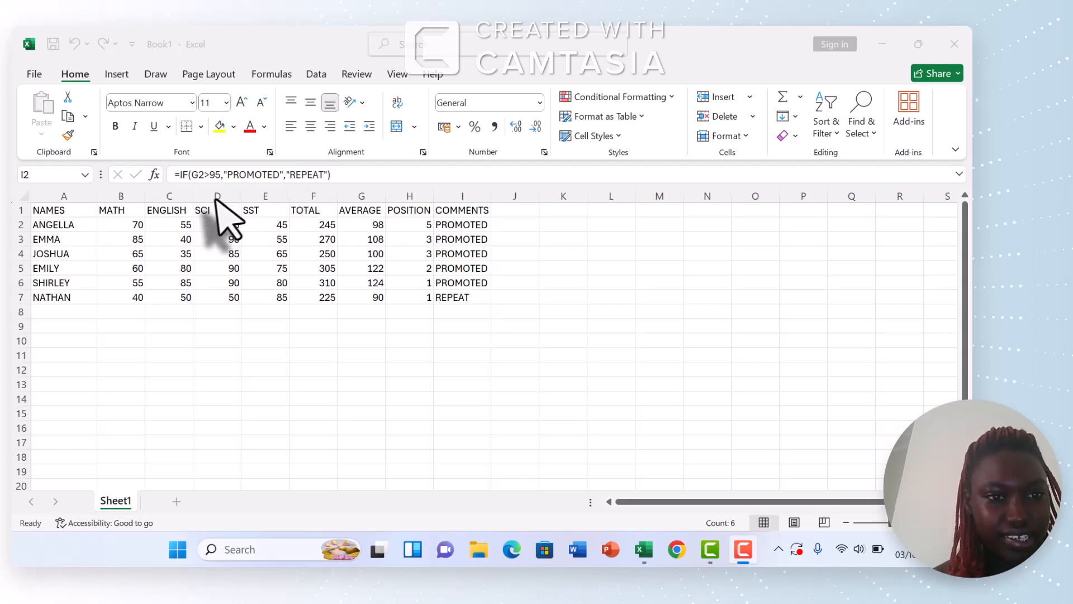
key(F9)
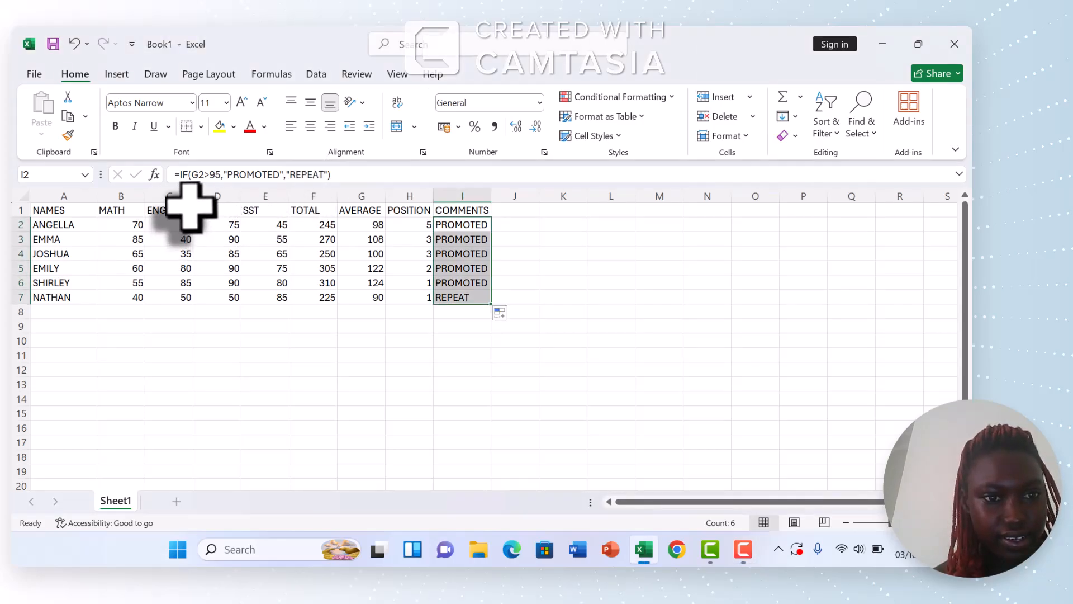
- Insert a new sheet column before ENGLISH and give it the heading GRADE in C1
click(190, 208)
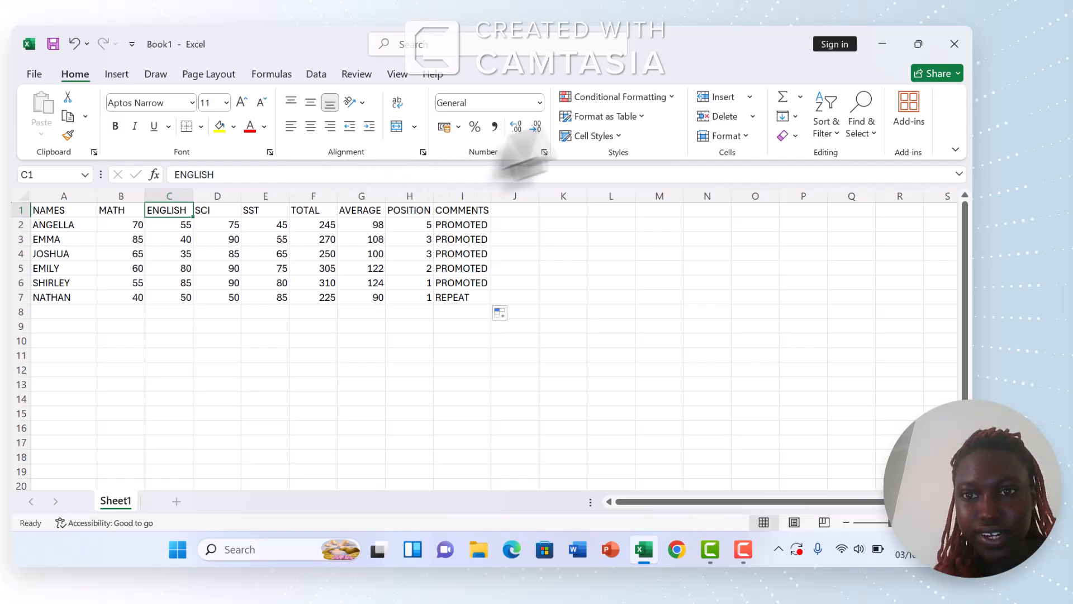
click(749, 97)
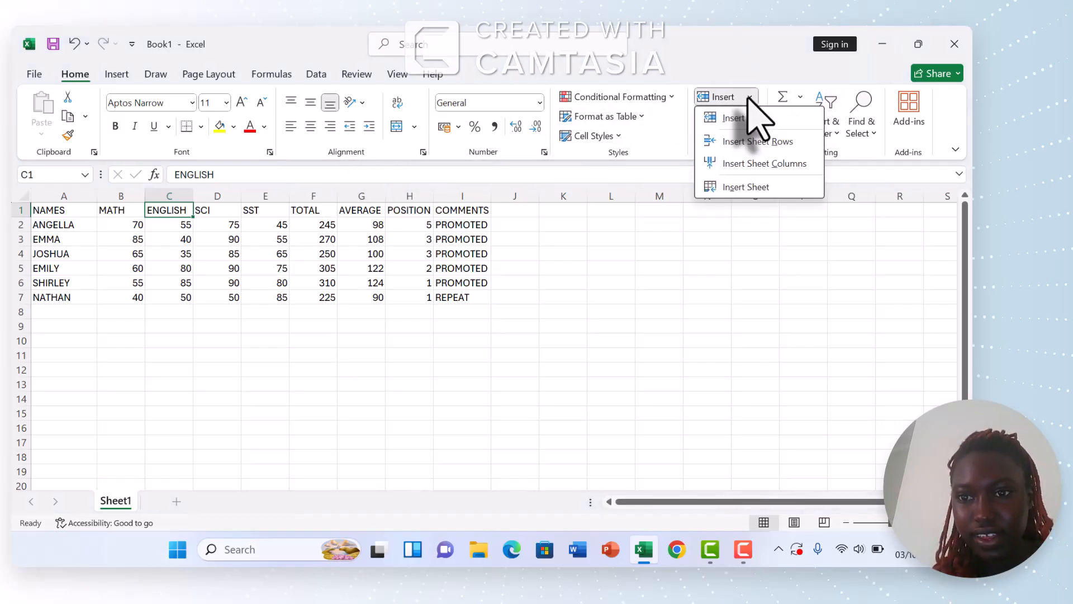
click(777, 165)
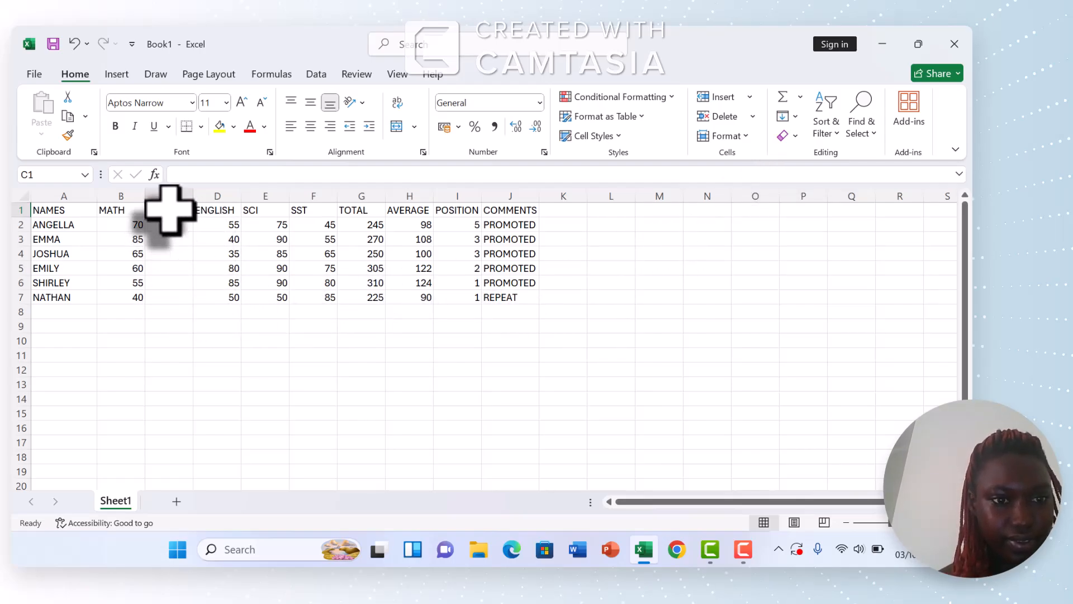
text(G)
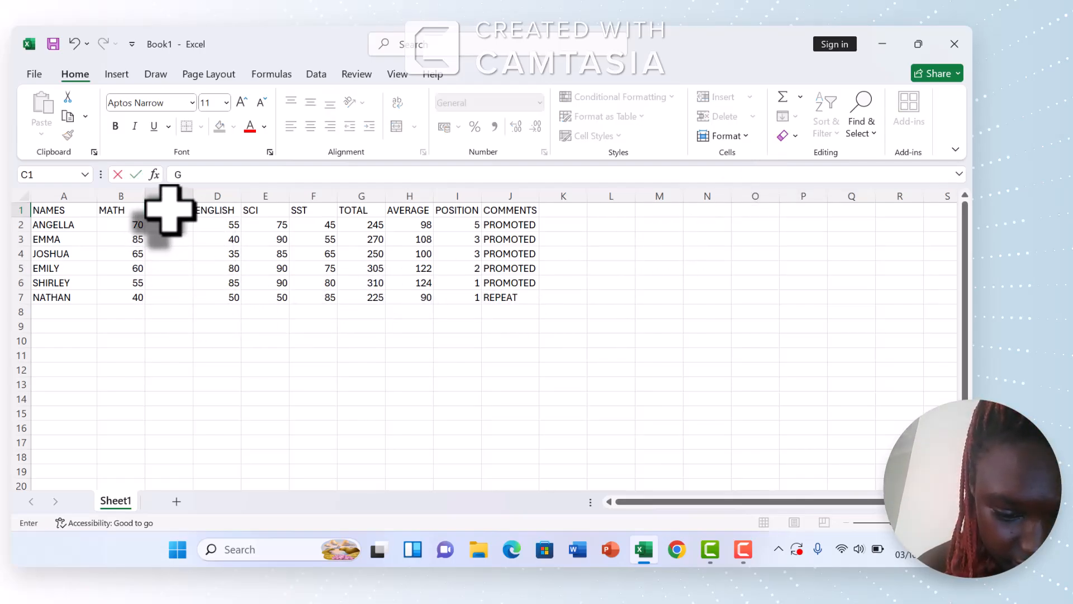
text(RADE)
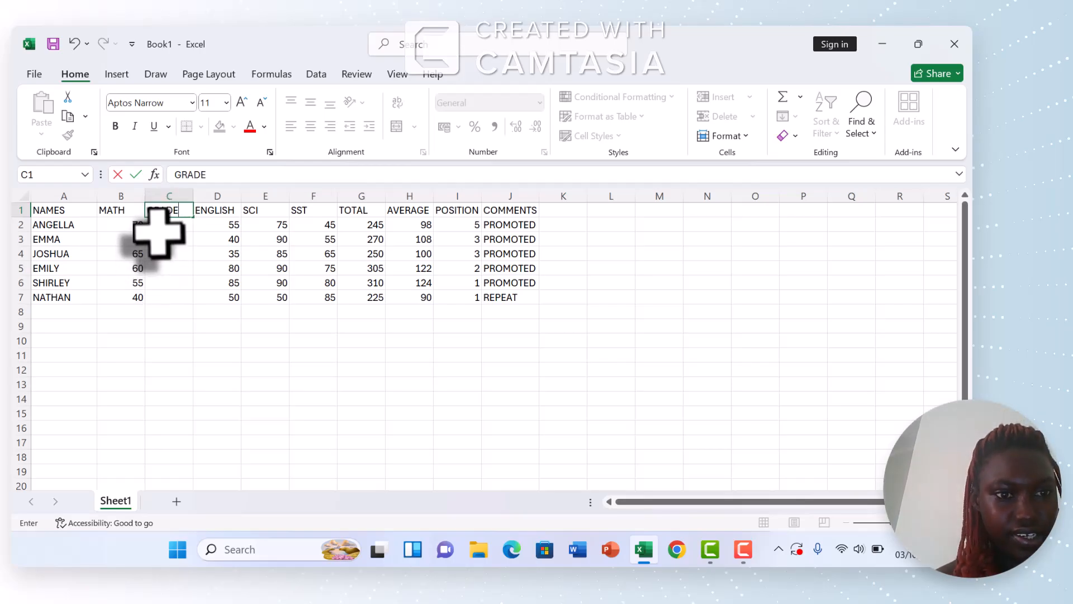
key(Return)
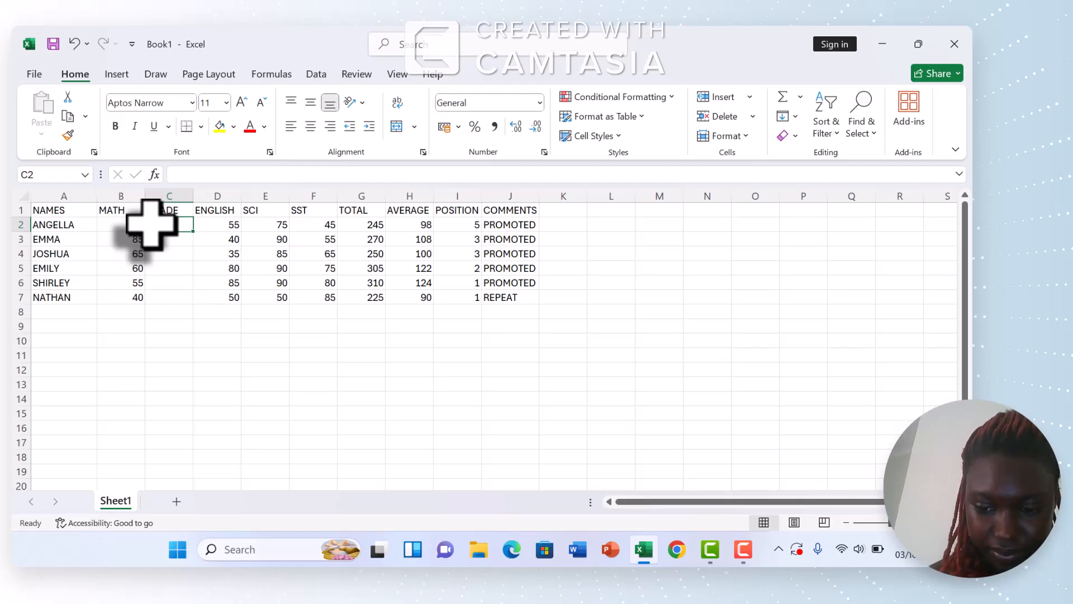
- Begin an IF formula in C2 that tests whether the first student's MATH mark in B2 is greater than 85
text(=)
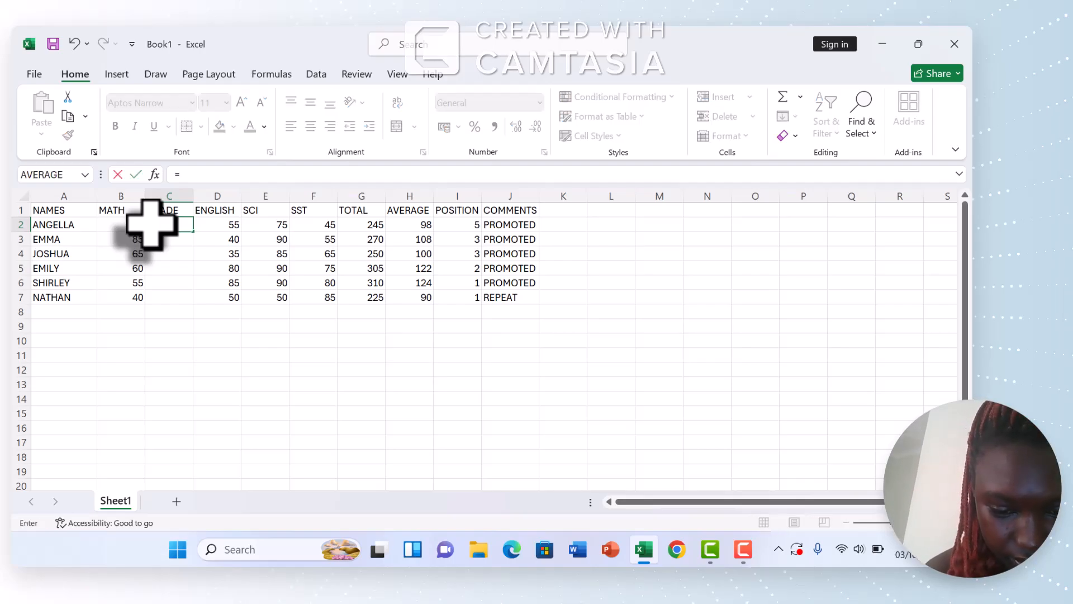
text(IF)
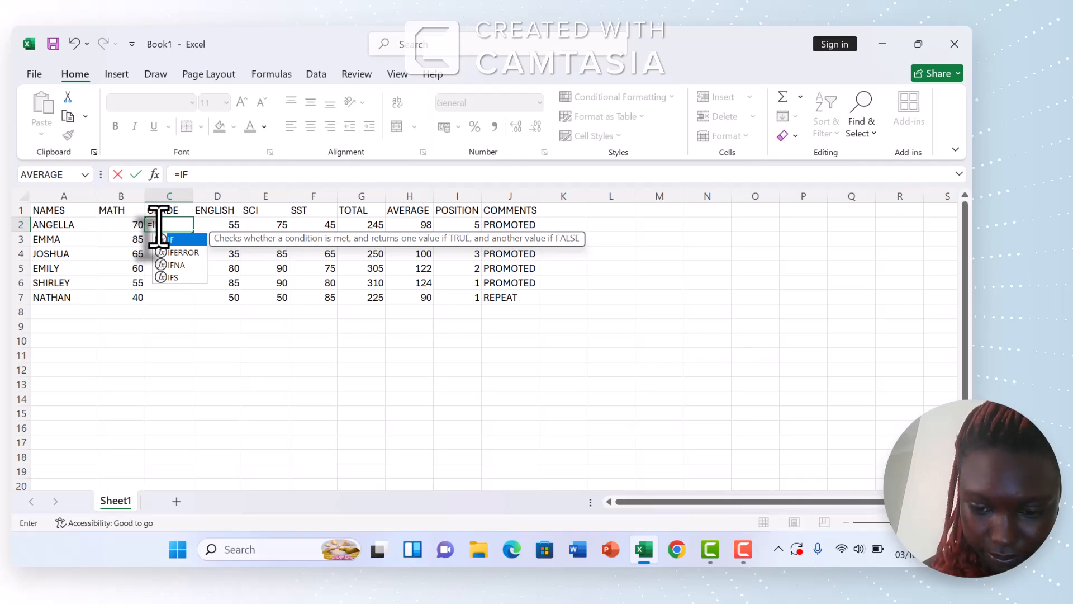
text(()
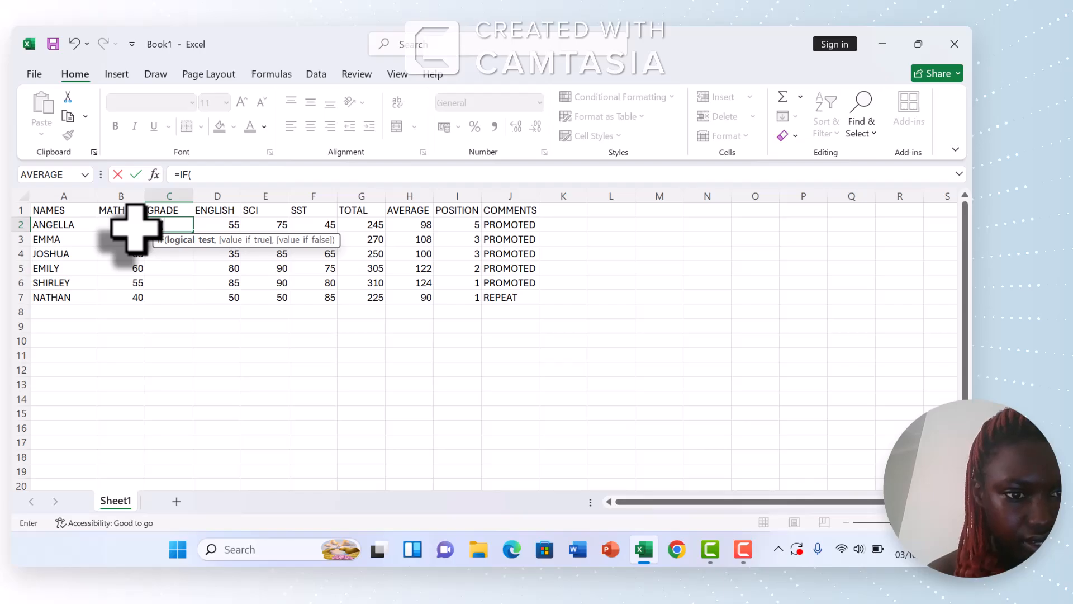
click(135, 227)
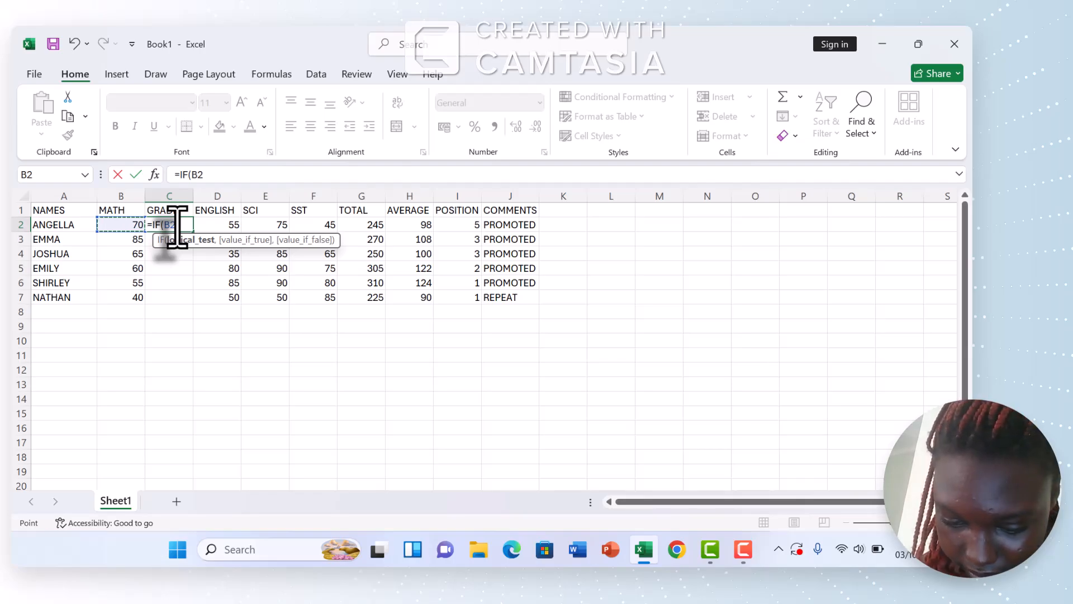
text(>)
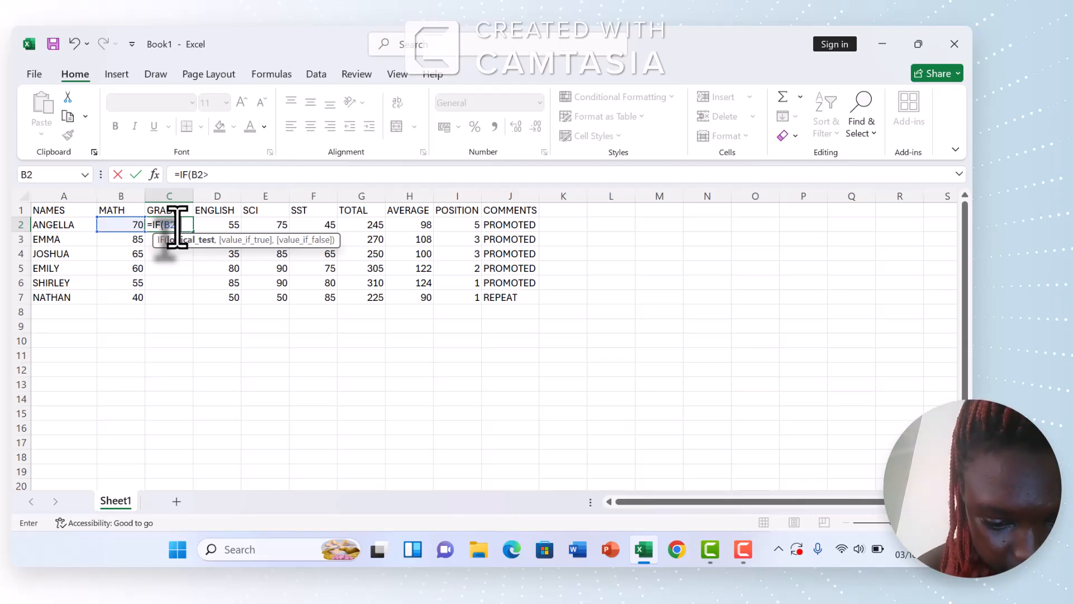
text(5)
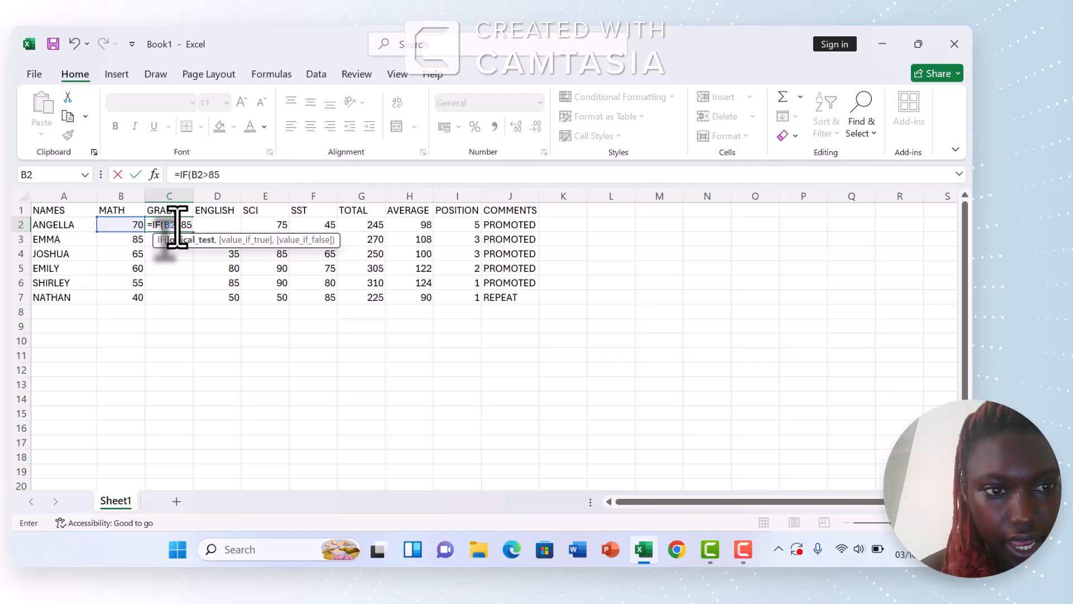
drag(176, 224, 198, 226)
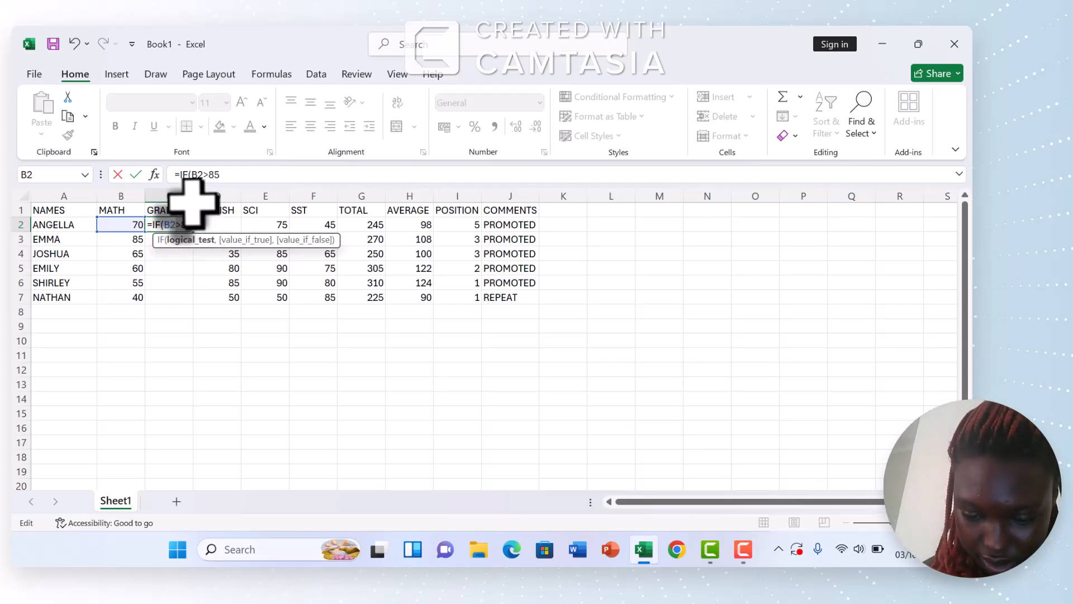
text(,)
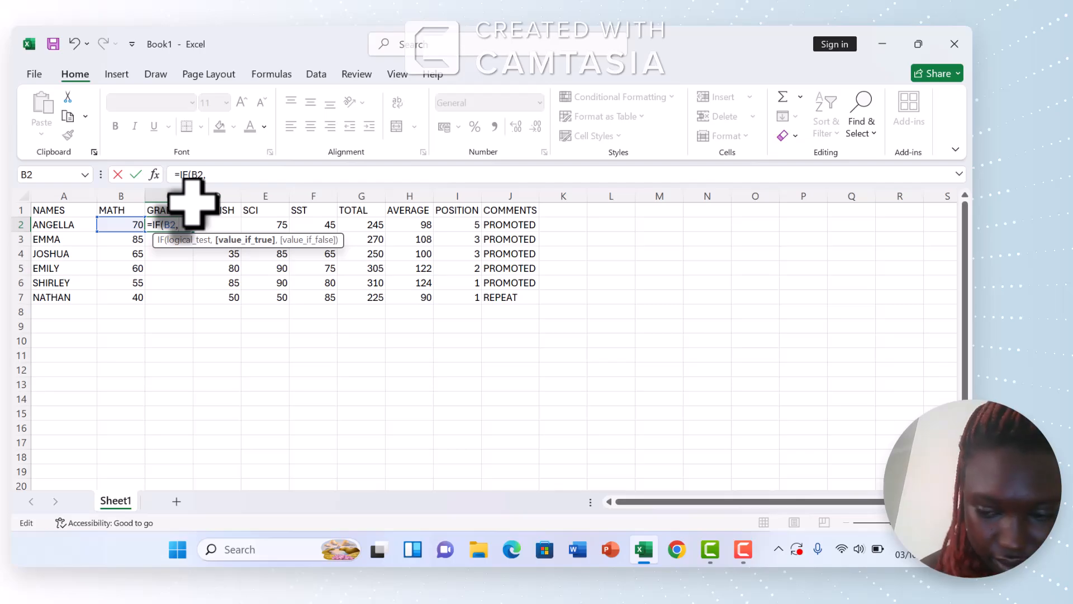
key(BackSpace)
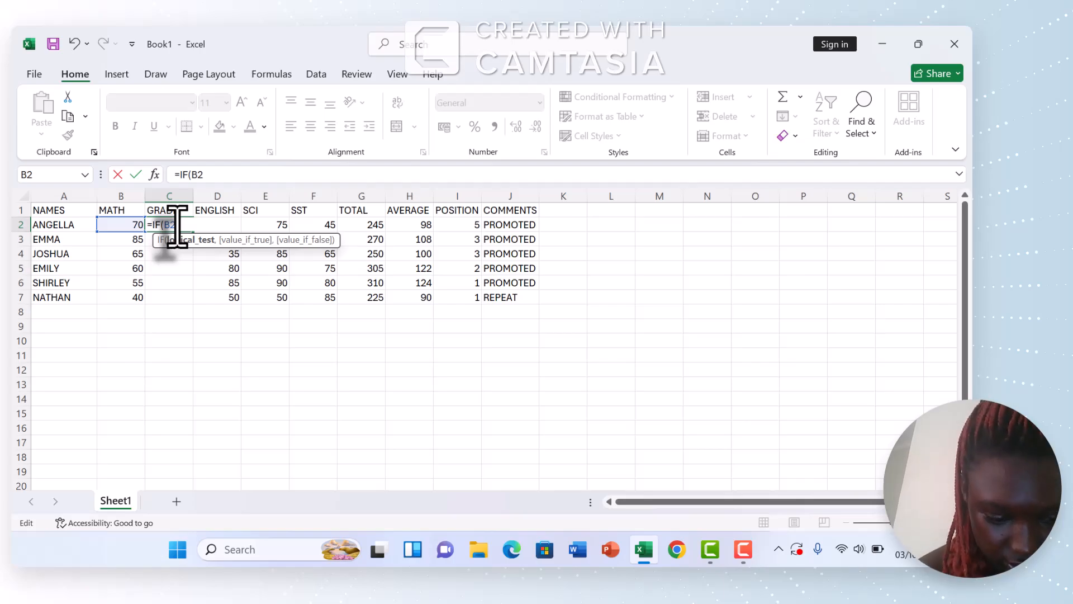
text(>)
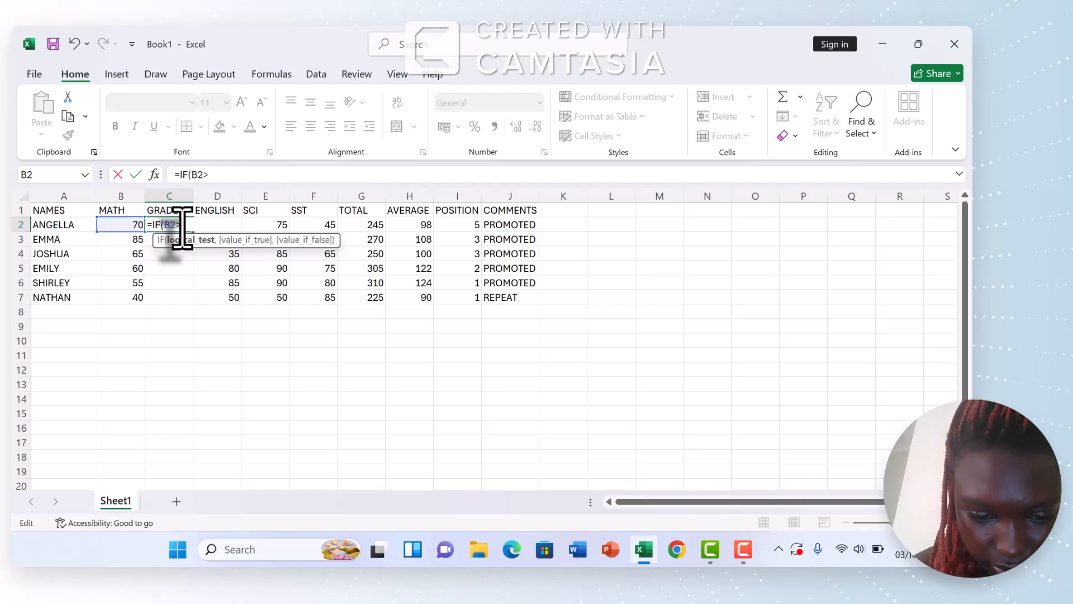
text(85)
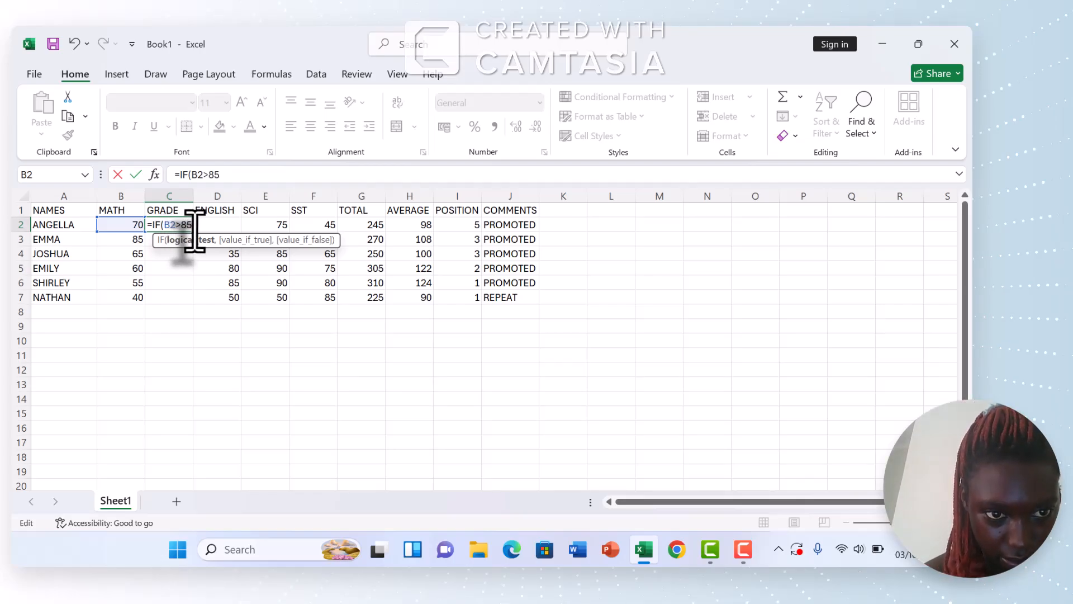
- Add "D1" as the result for marks above 85 in the GRADE formula in C2
text(,)
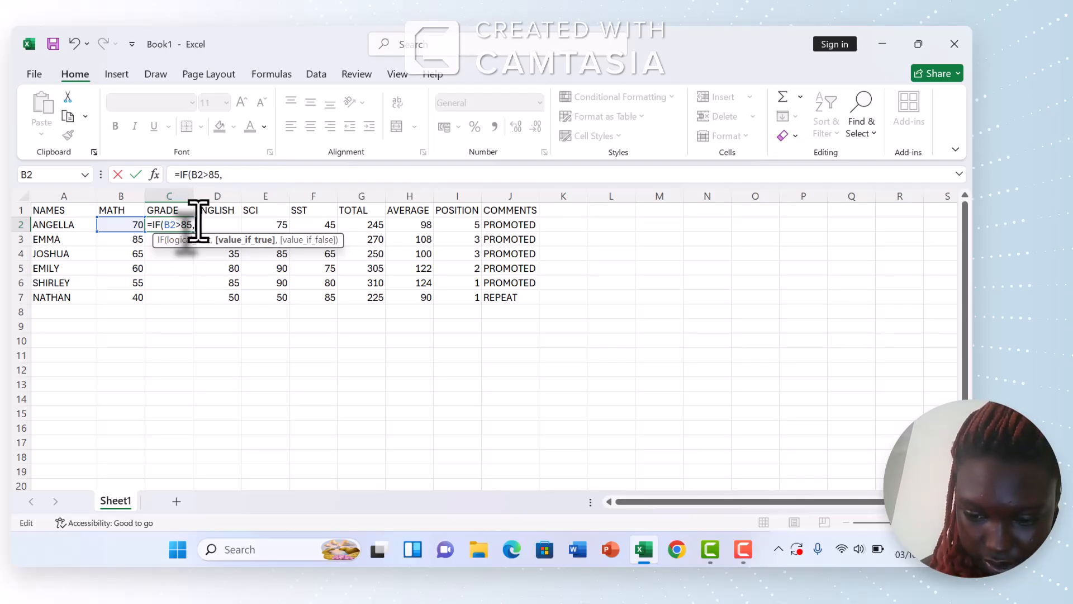
text(")
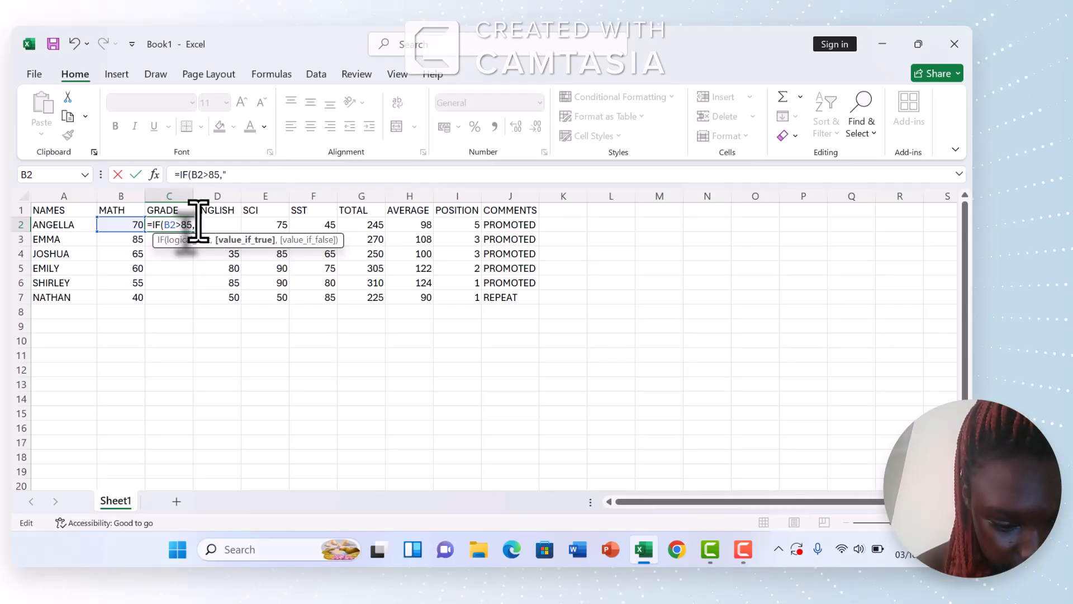
text(D)
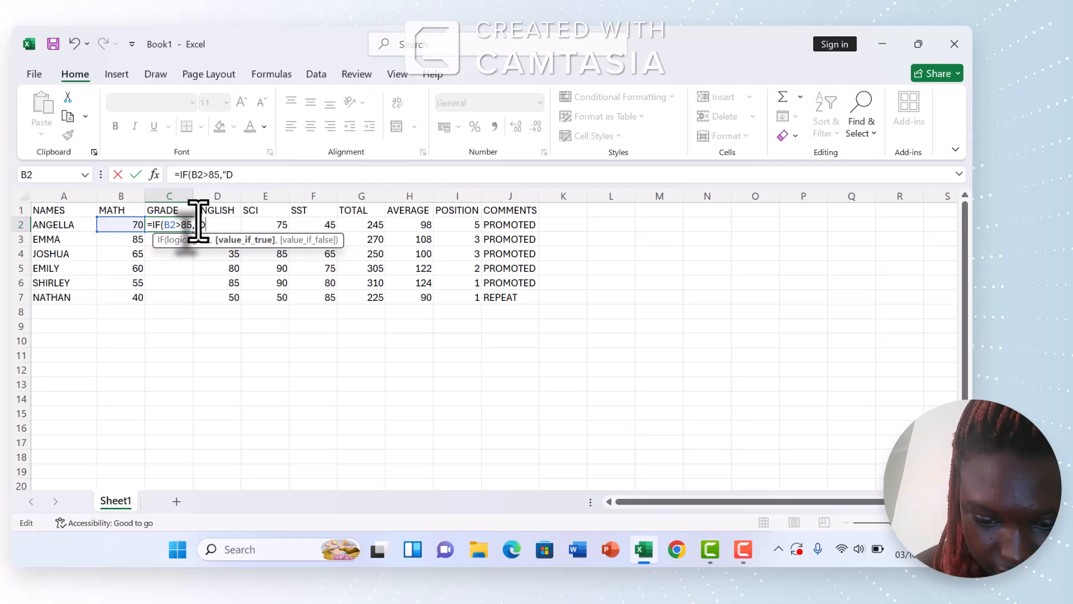
text(1)
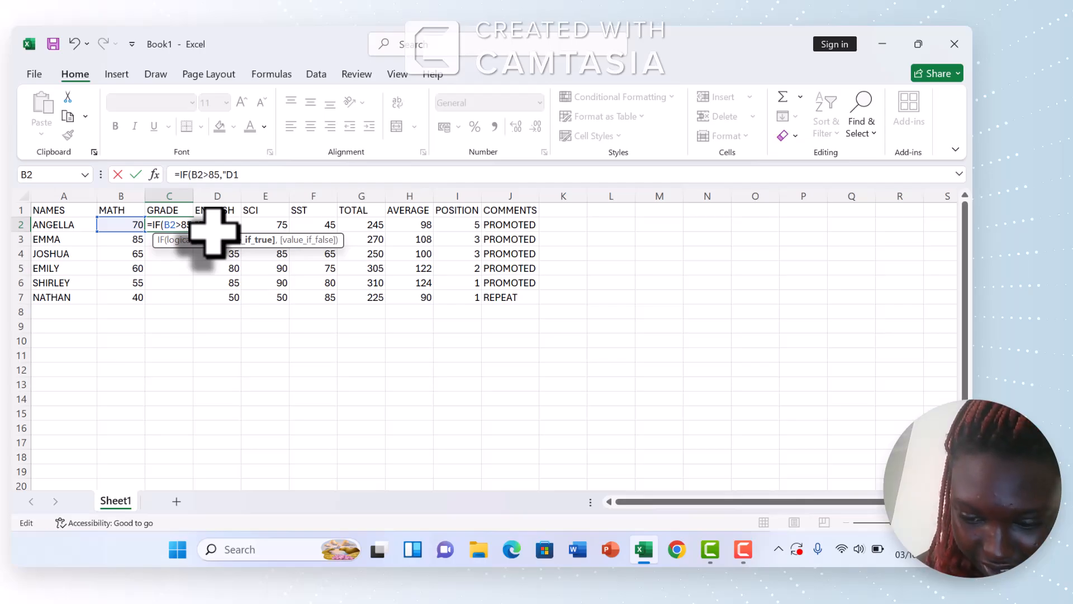
text(")
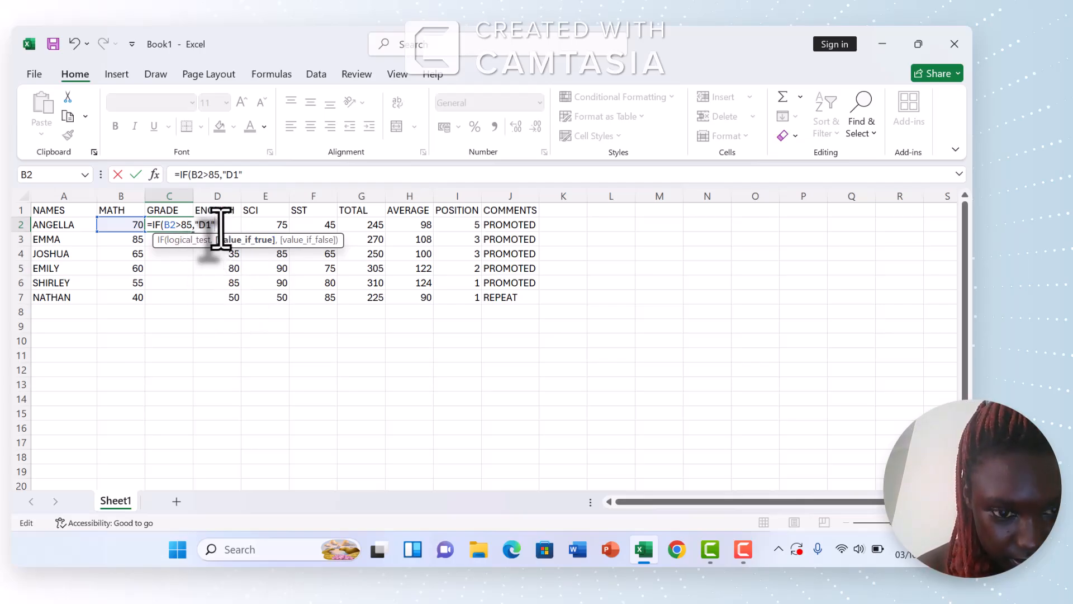
text(,)
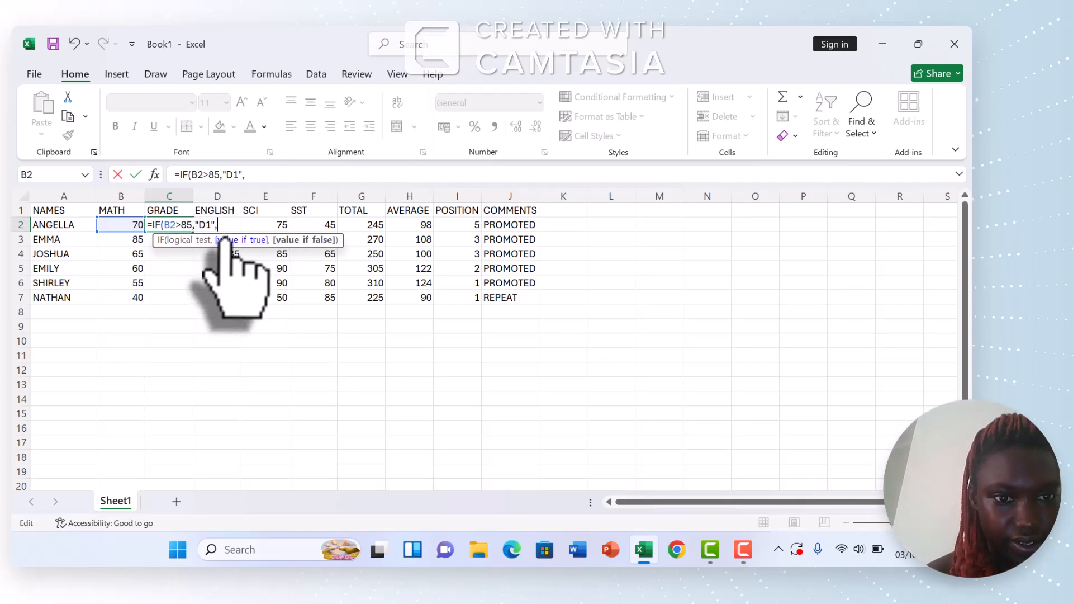
- Extend the GRADE formula in C2 with the condition B2>75 and the result "D2"
click(134, 226)
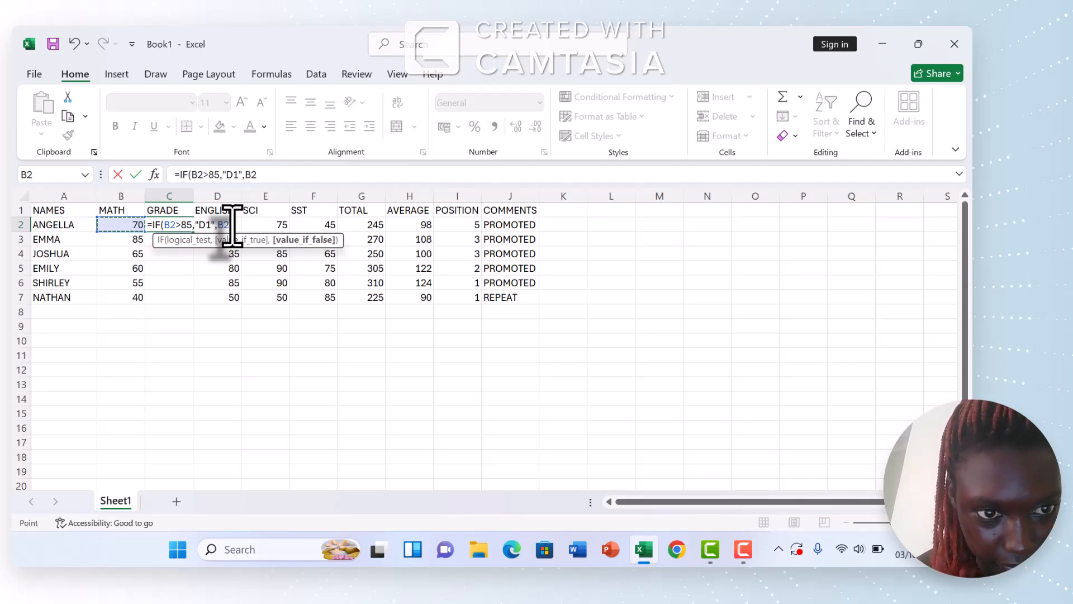
text(>)
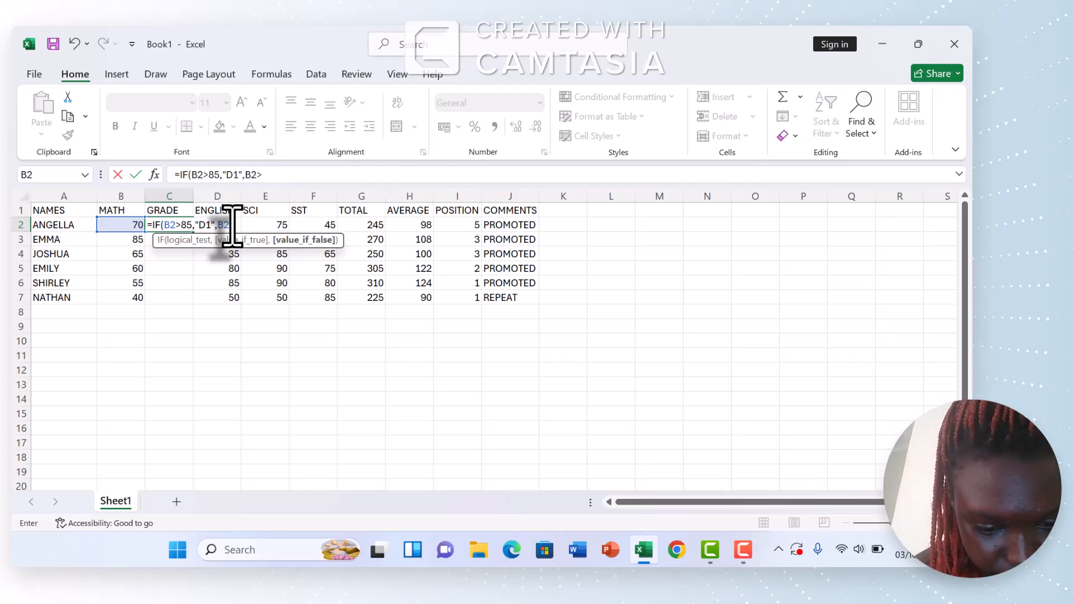
text(75)
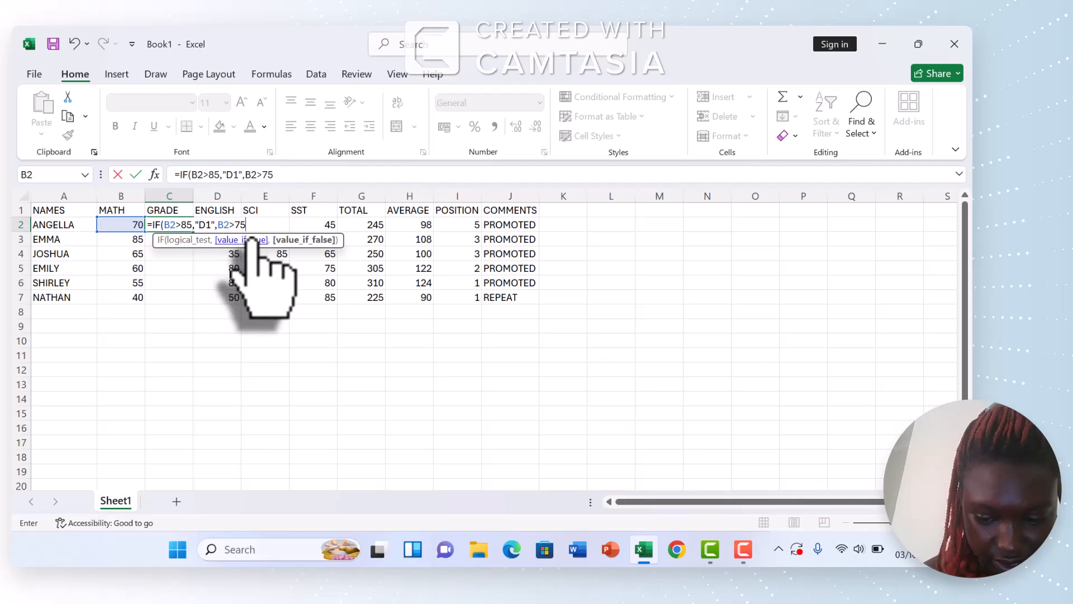
text(,)
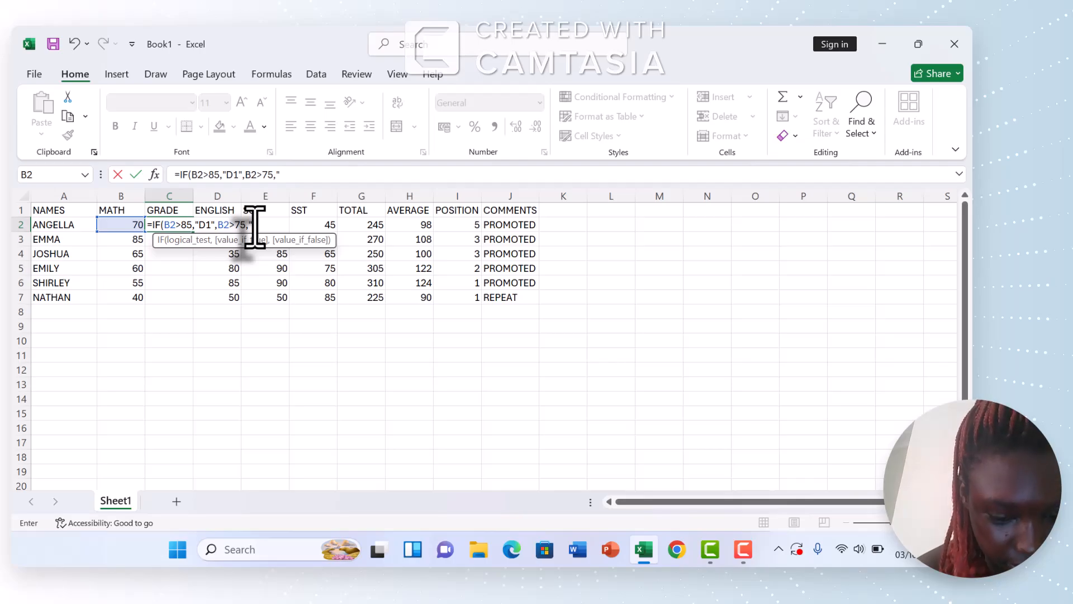
text("D)
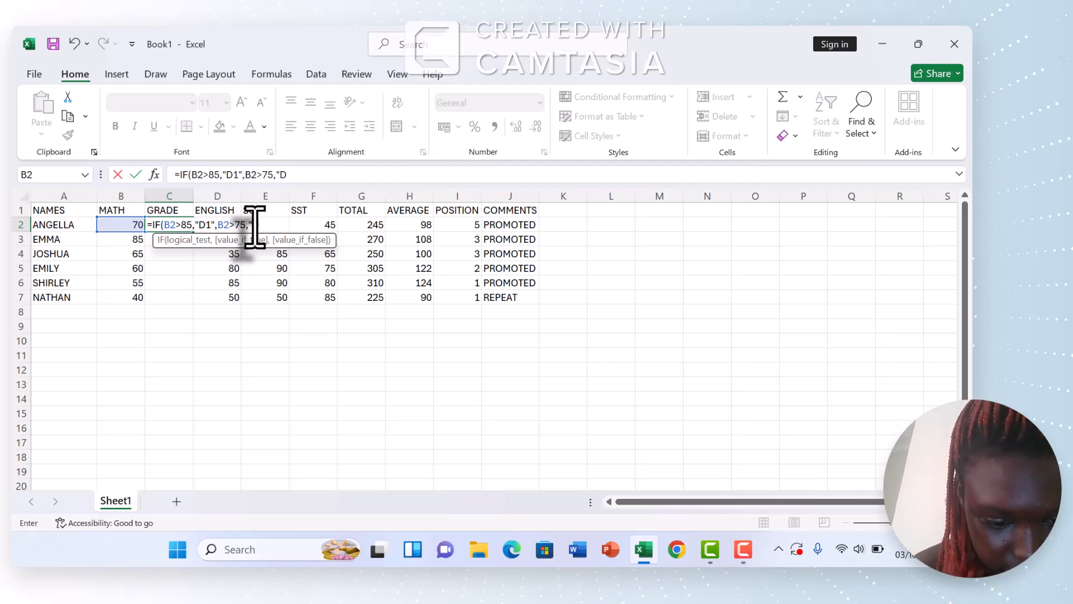
text(2)
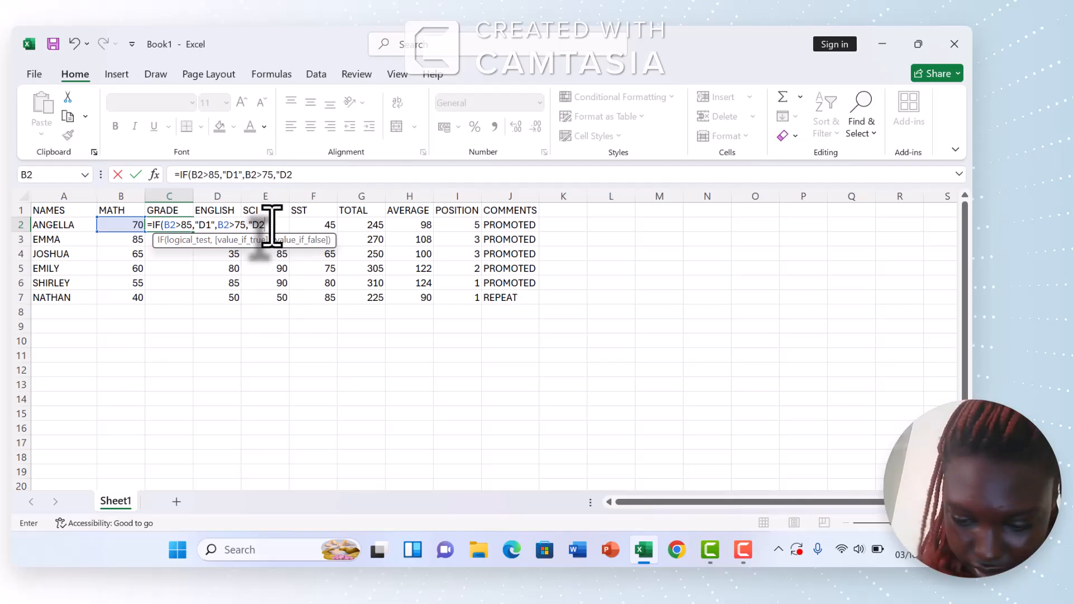
text(")
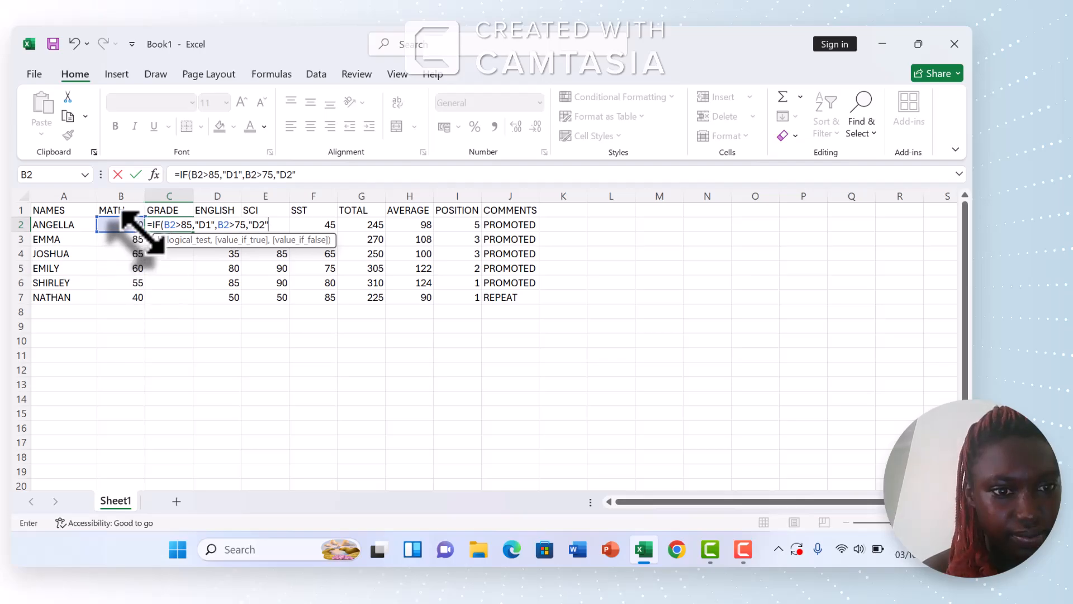
text(,)
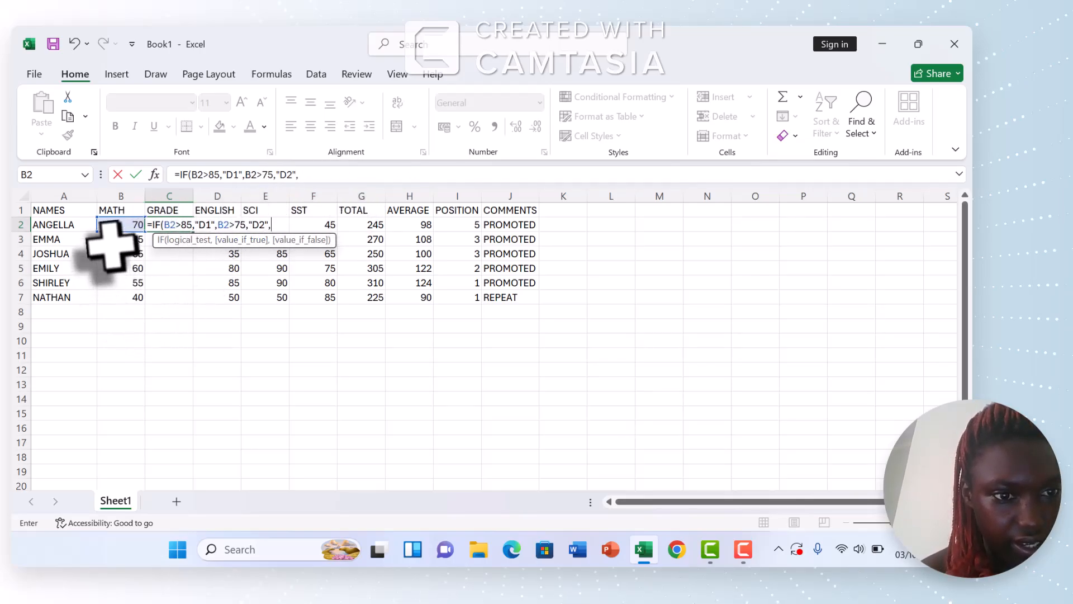
- Extend the GRADE formula in C2 with the condition B2>65 and the result "C3"
click(116, 223)
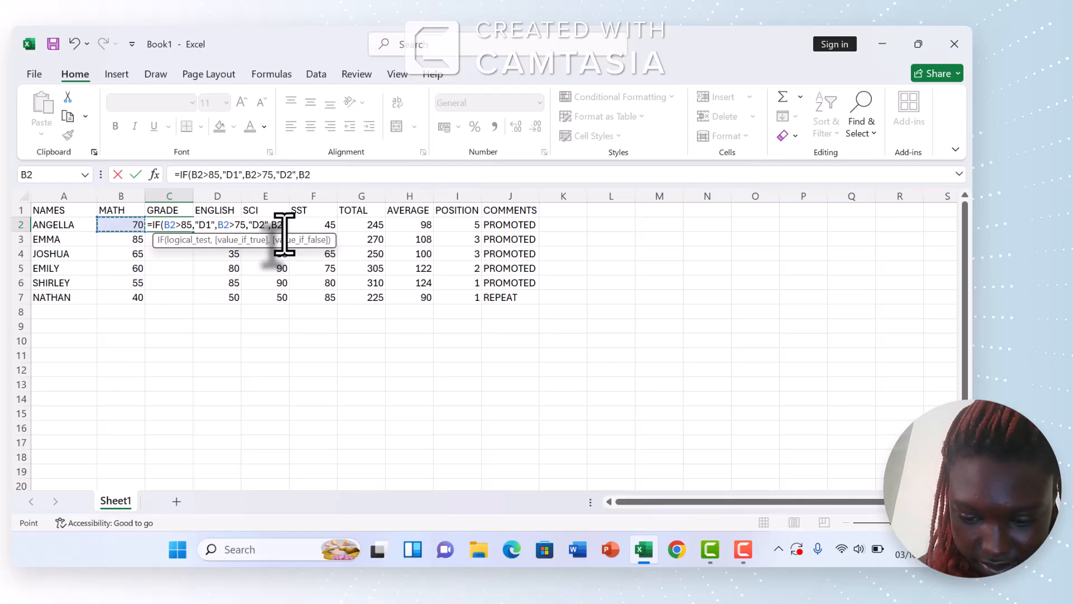
text(>)
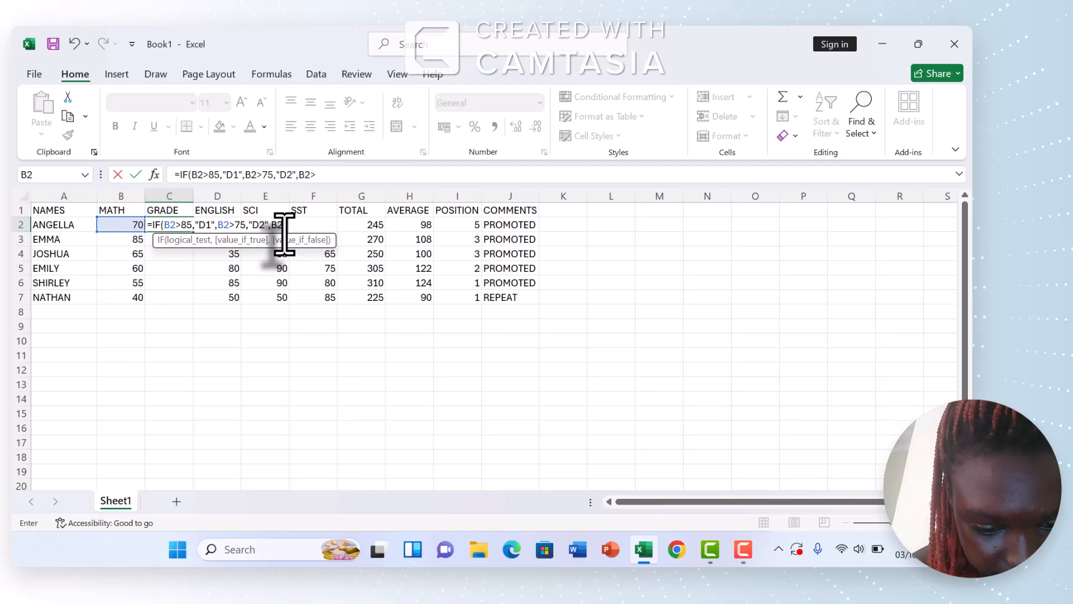
text(65,)
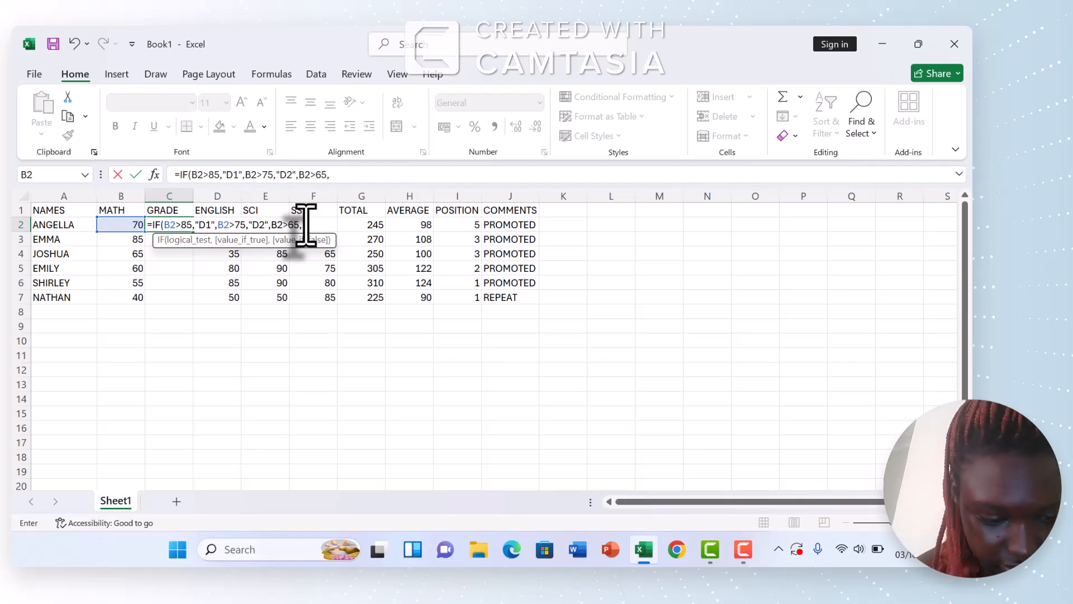
text(")
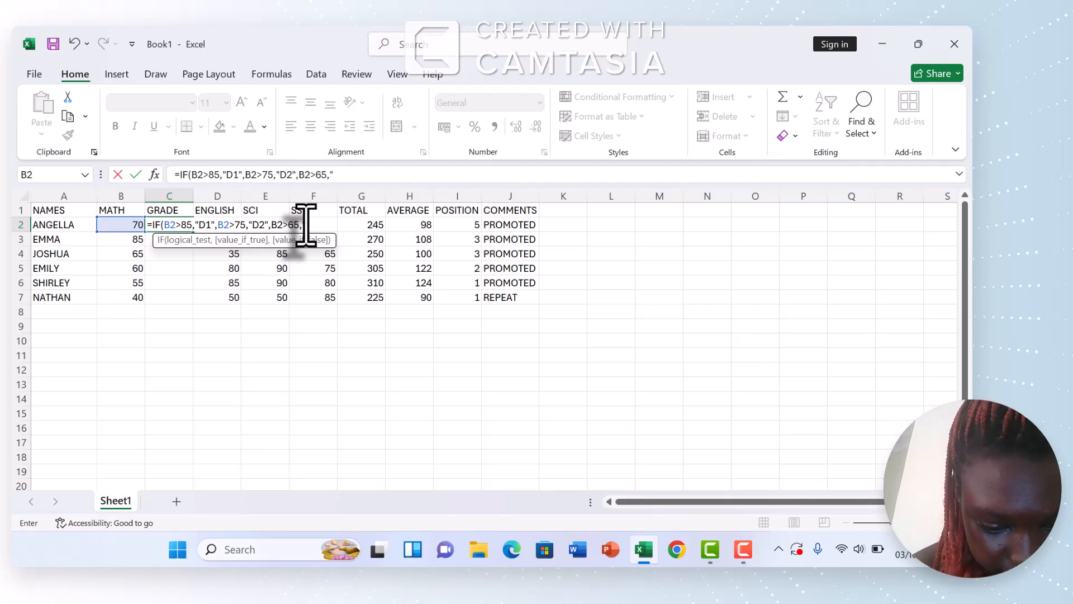
text(C3)
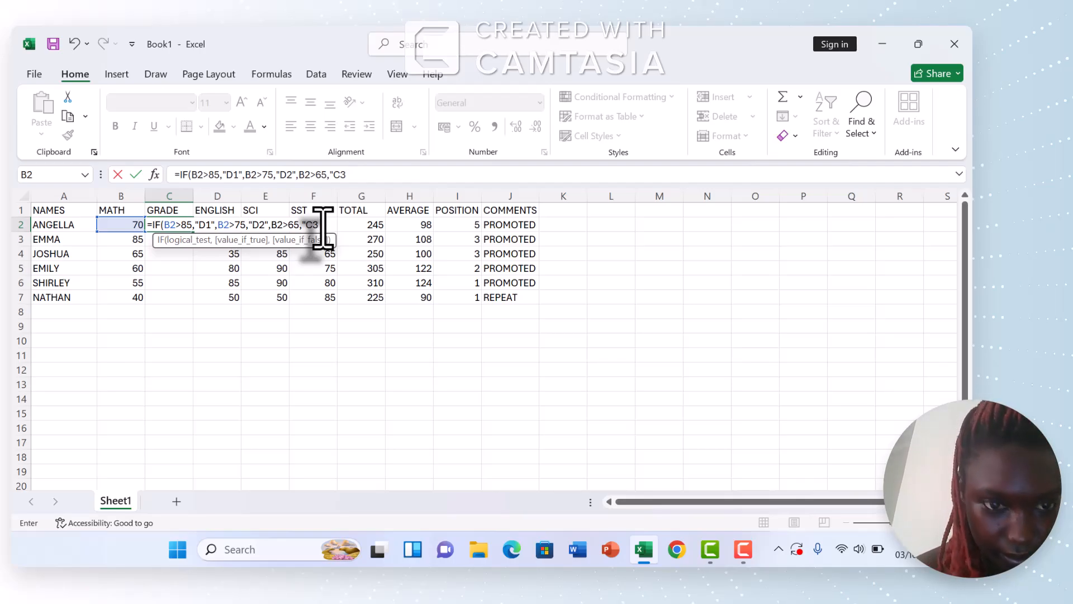
text(")
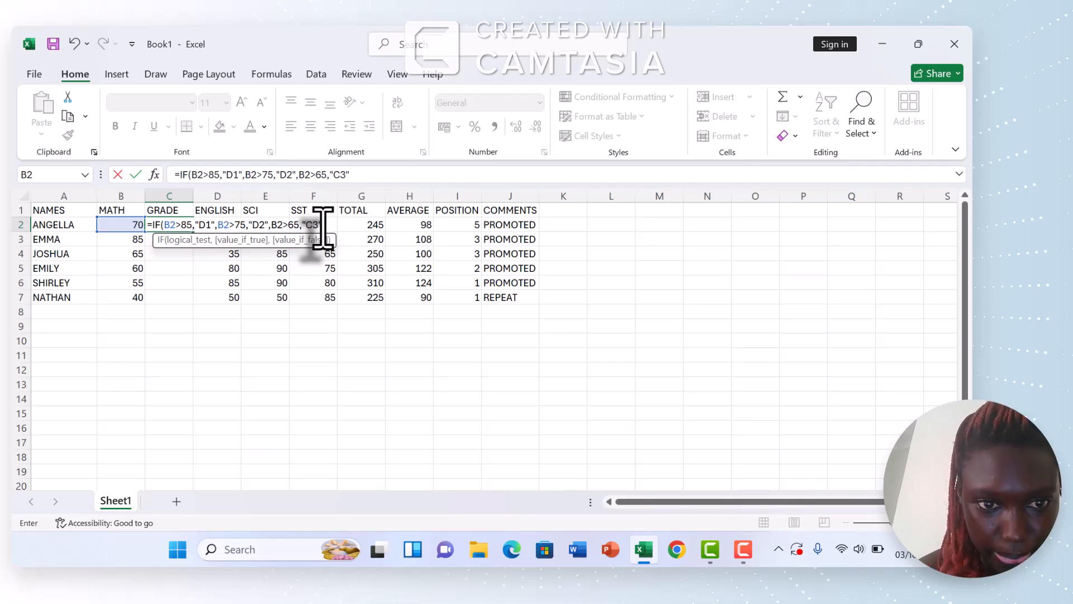
text(,)
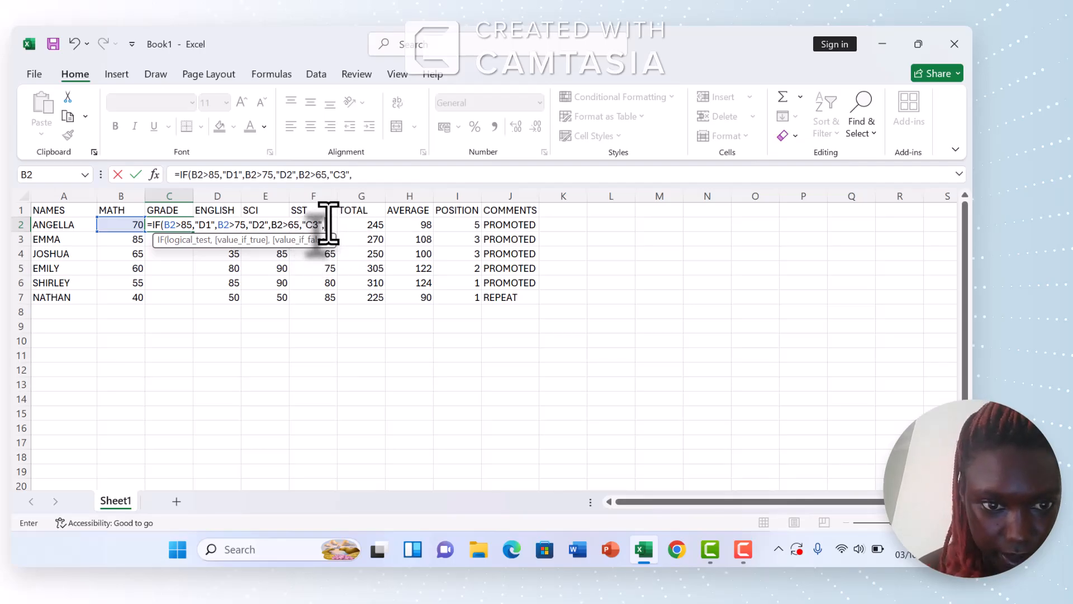
- Extend the GRADE formula in C2 with the condition B2>55 and the result "C4"
click(122, 226)
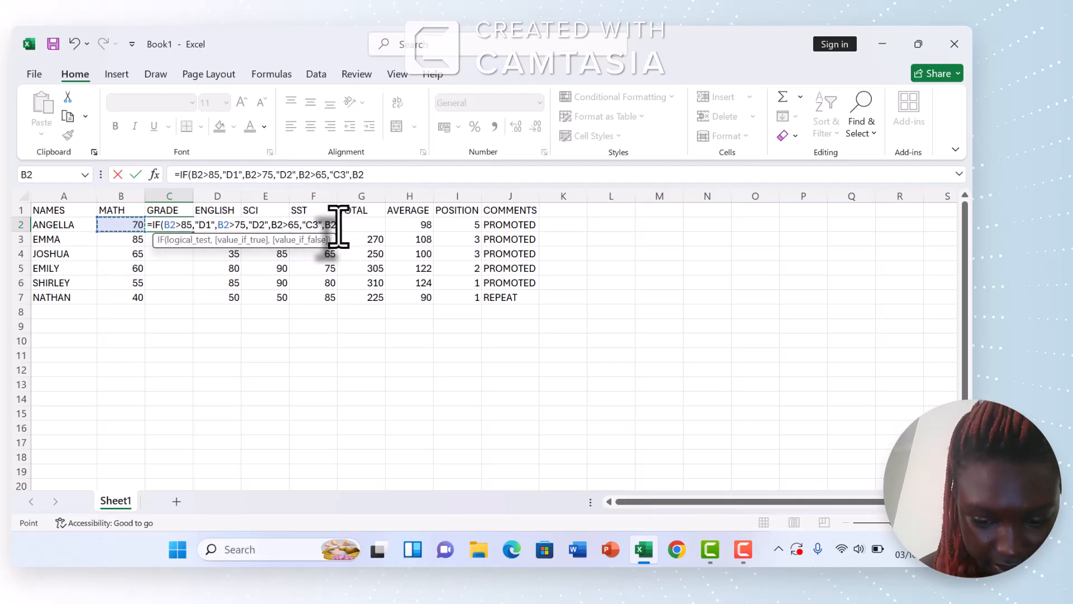
text(>)
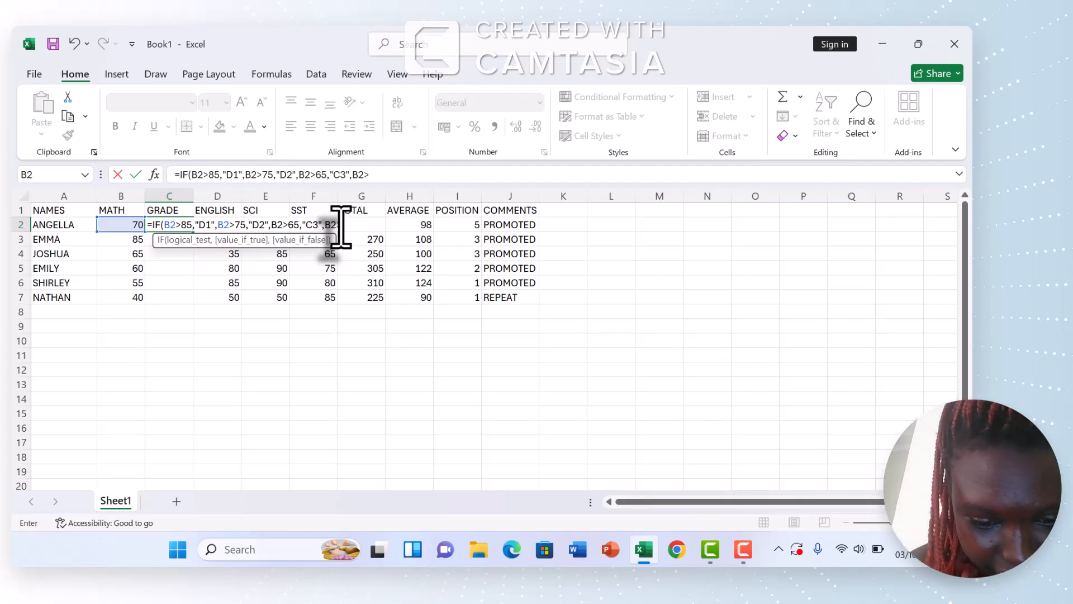
text(55)
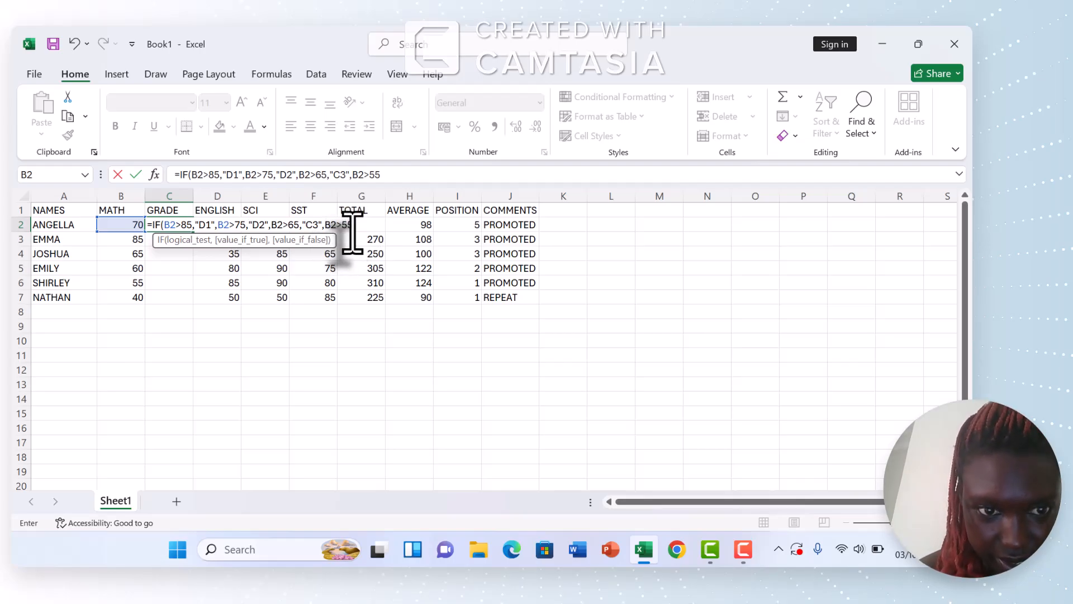
text(,)
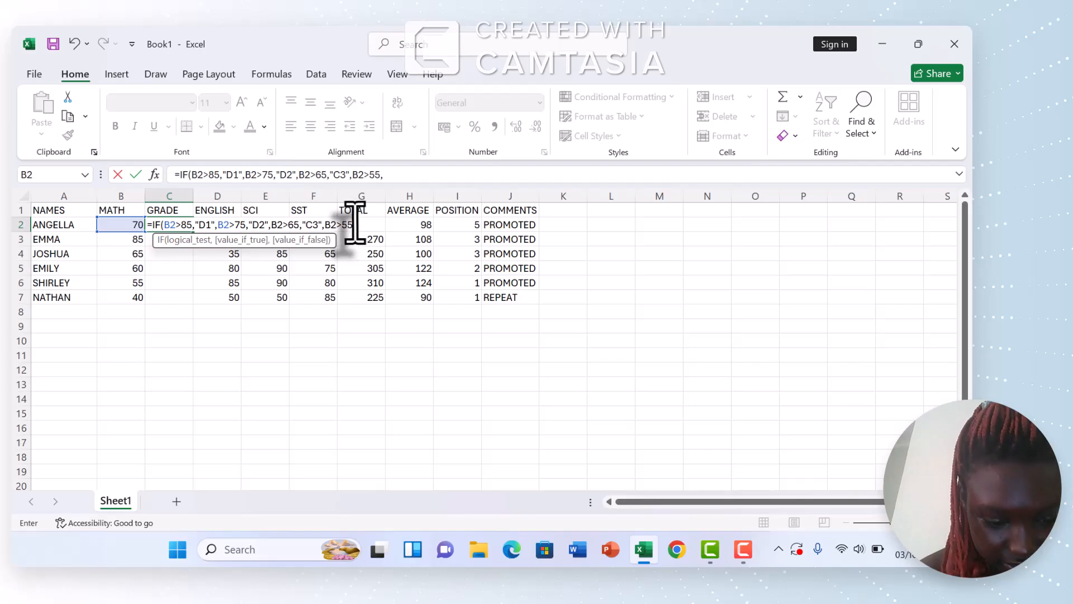
text(")
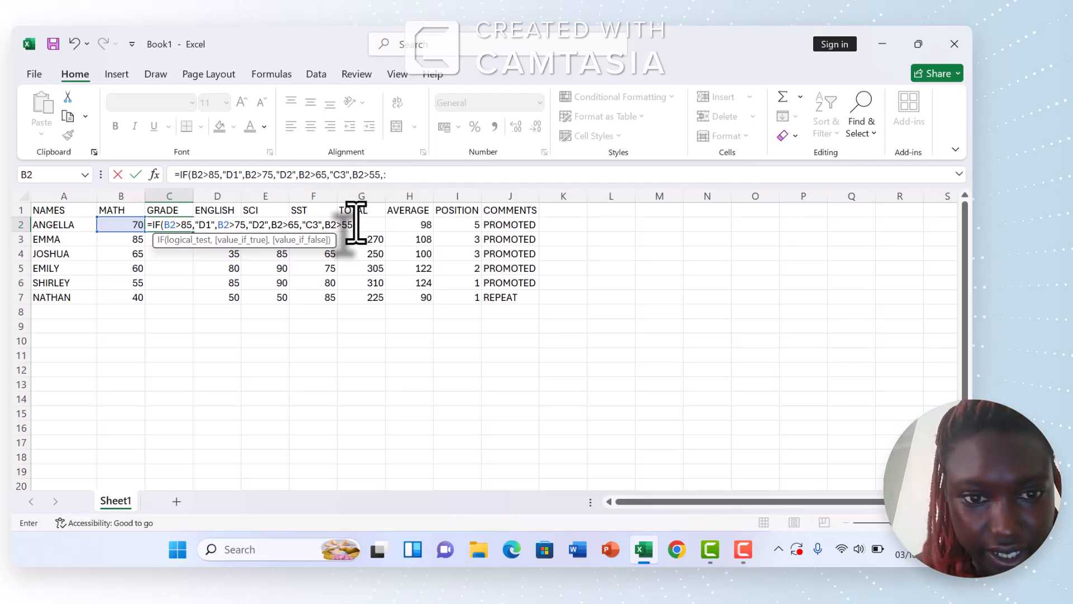
key(BackSpace)
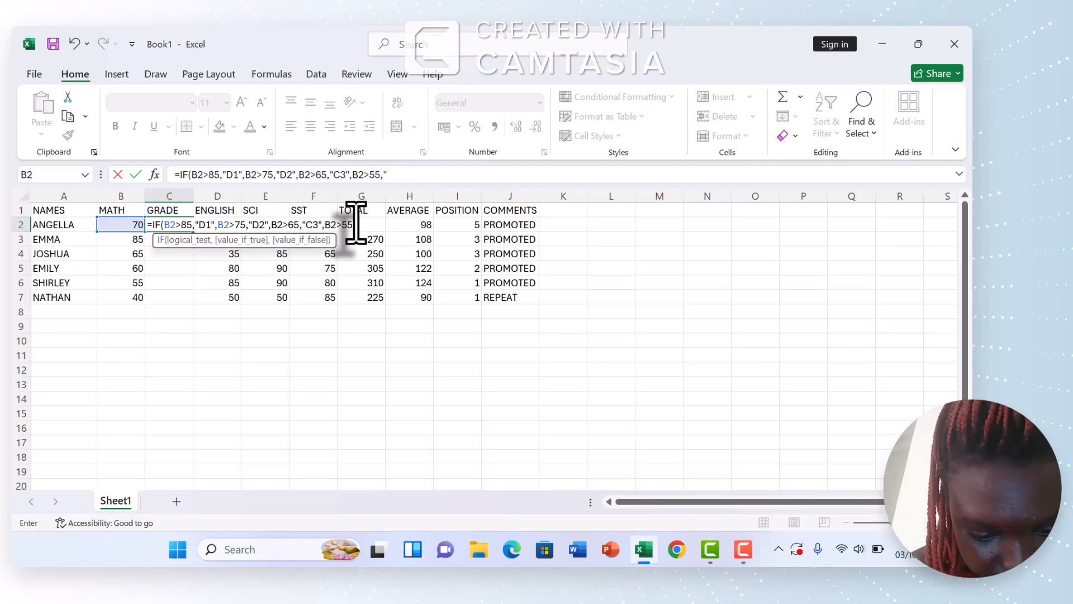
text(C4)
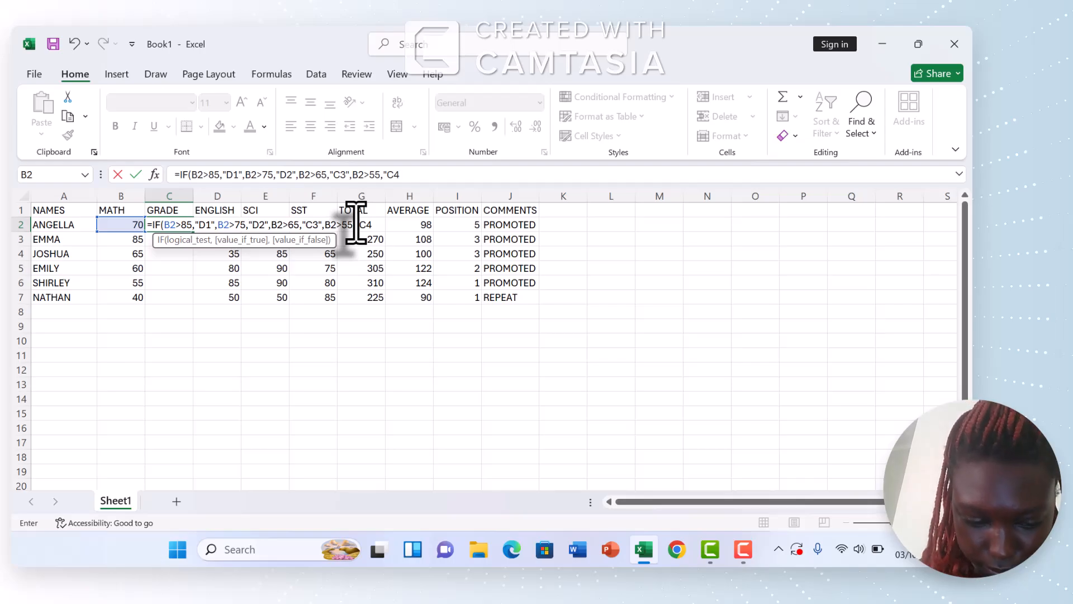
text(",)
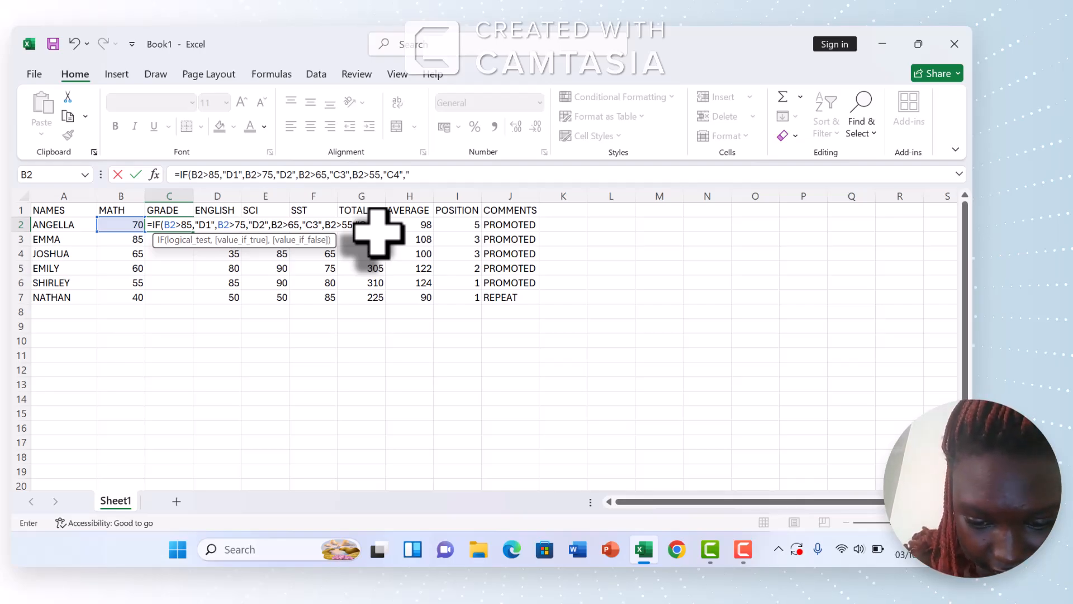
- Try to complete the GRADE formula in C2 with "F9" as the final result and a closing parenthesis
text(F9)
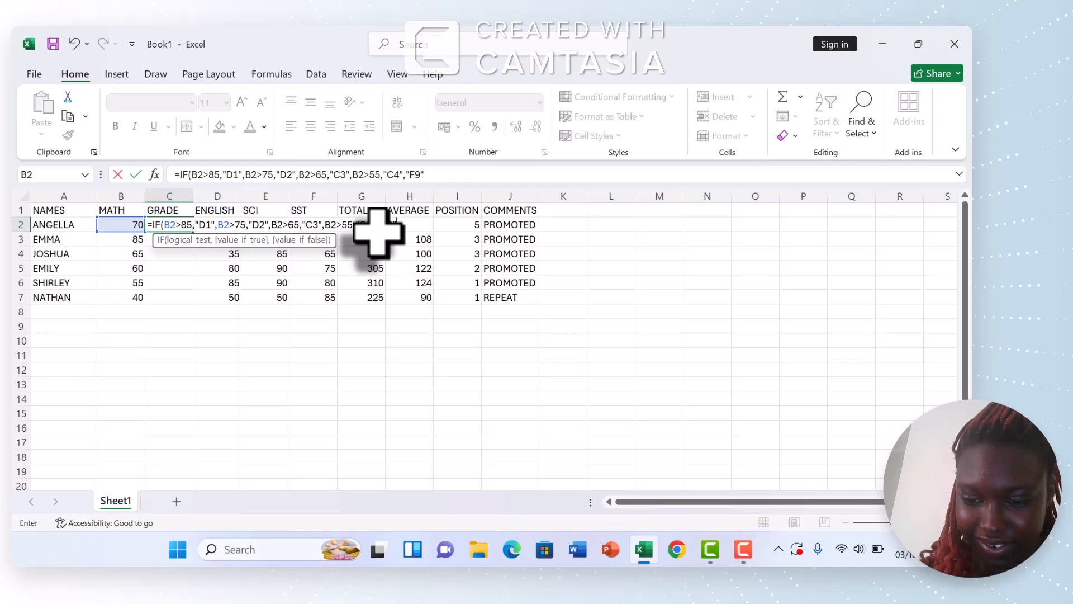
text())
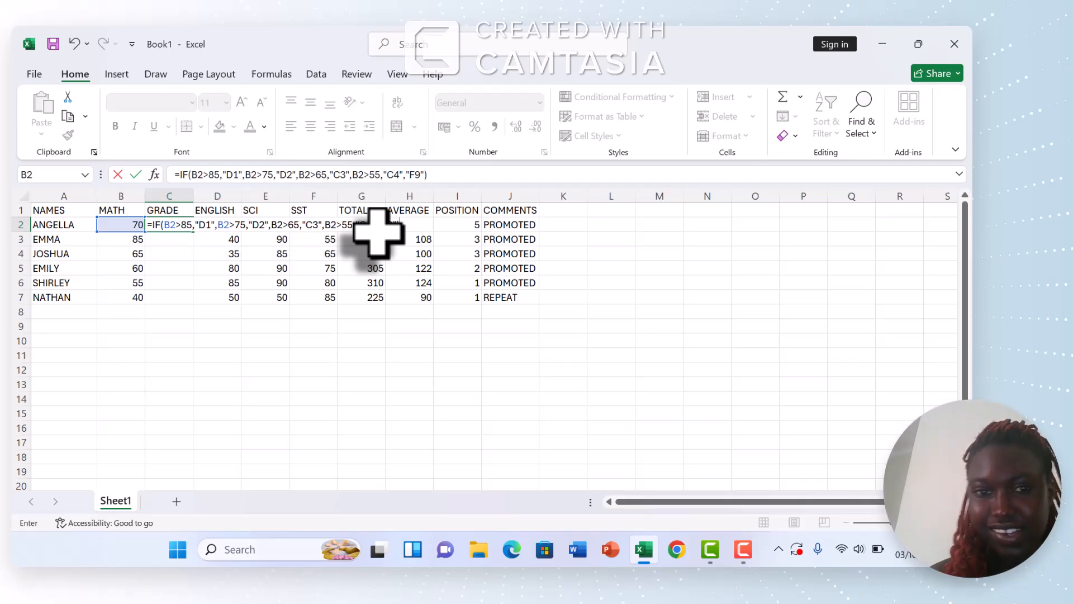
key(Return)
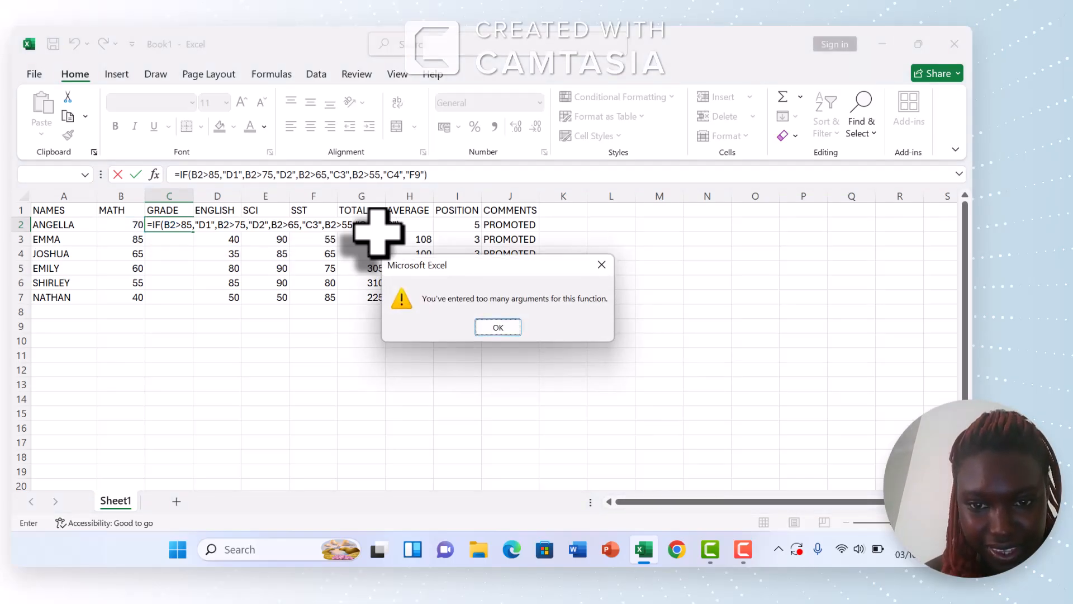
click(495, 327)
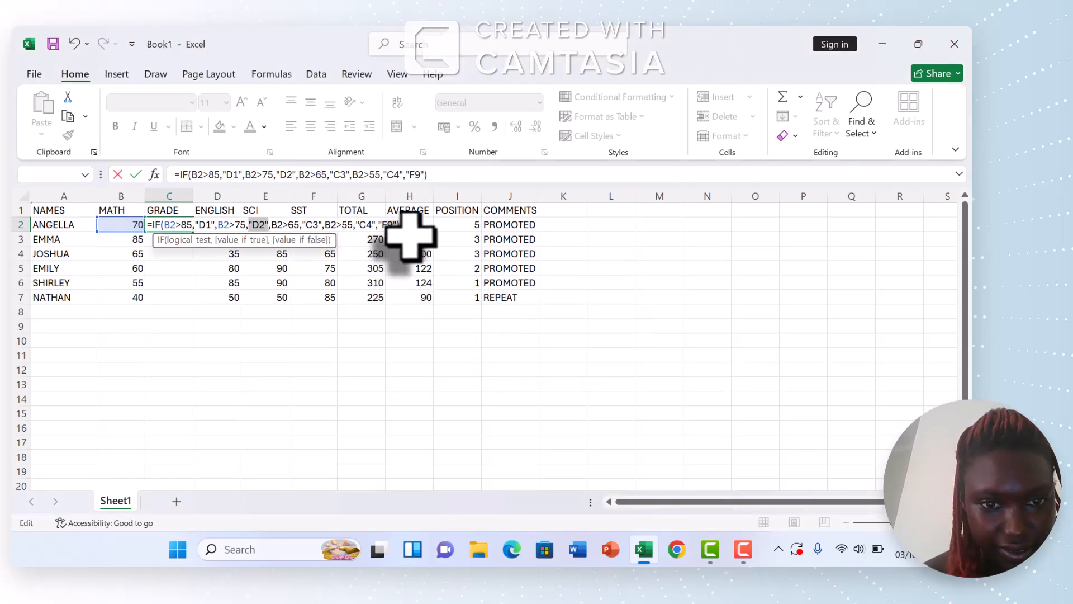
click(399, 230)
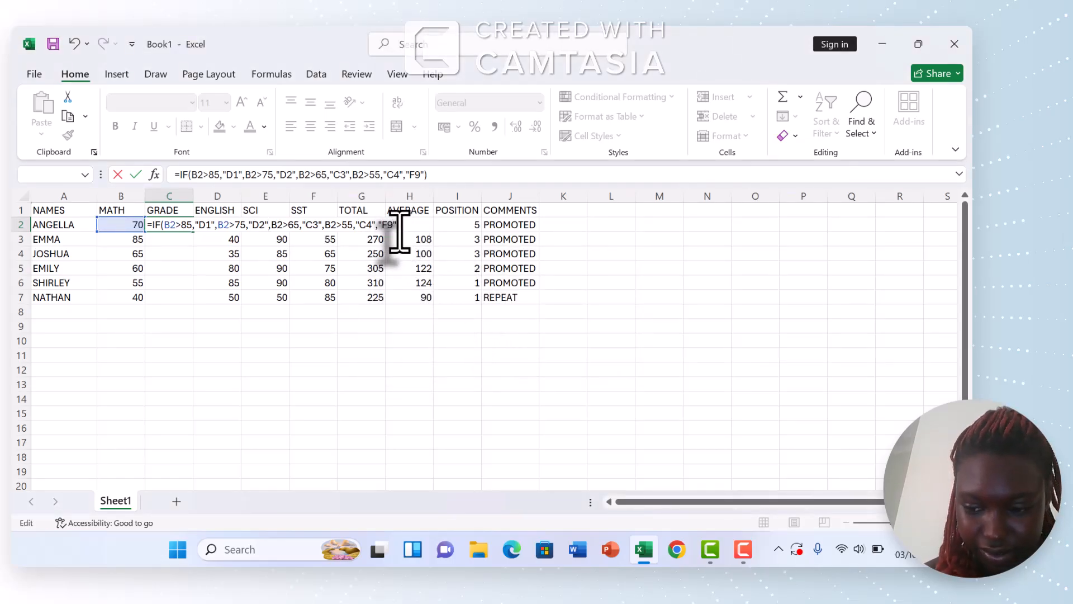
key(Return)
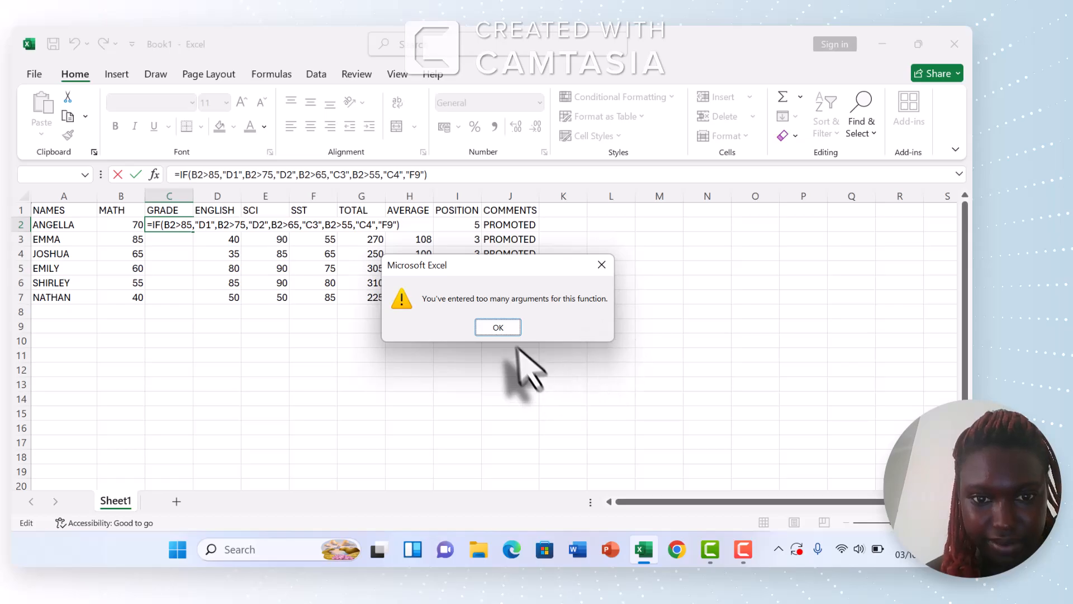
click(496, 327)
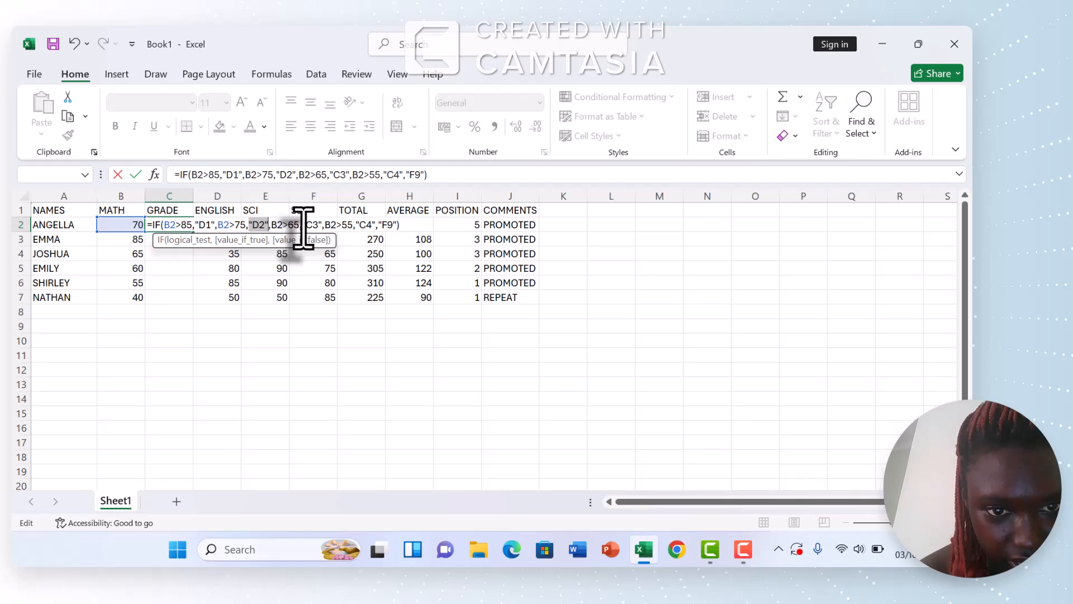
- Delete everything after the condition B2>65 from the GRADE formula in C2, keeping the closing parenthesis
click(395, 225)
key(BackSpace)
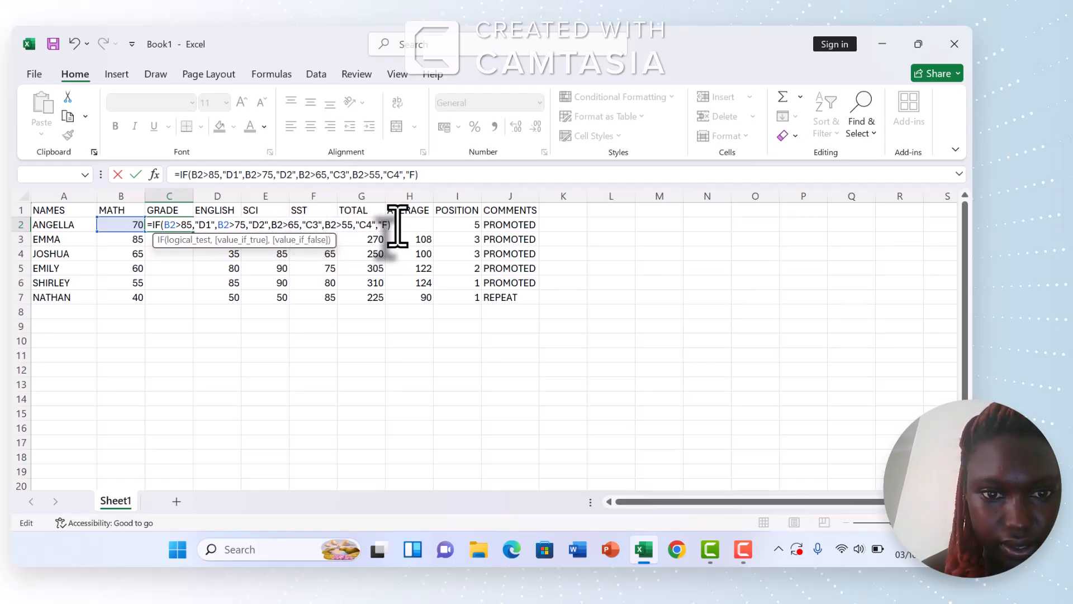
key(BackSpace)
key(BackSpace)
key(BackSpace)
key(BackSpace)
key(BackSpace)
key(BackSpace)
key(BackSpace)
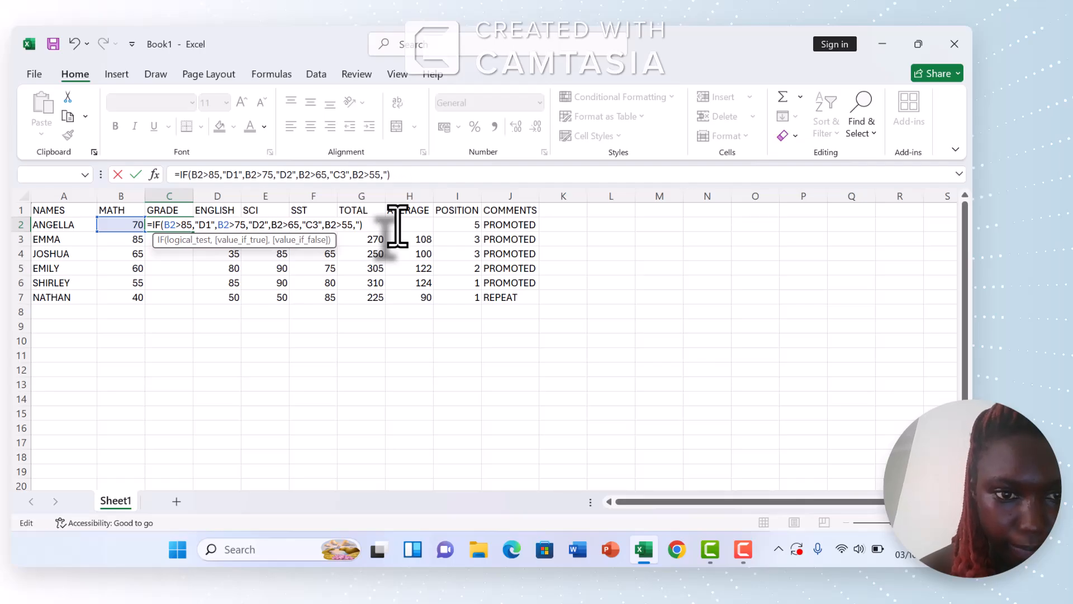
key(BackSpace)
key(BackSpace)
key(BackSpace)
key(BackSpace)
key(BackSpace)
key(BackSpace)
key(BackSpace)
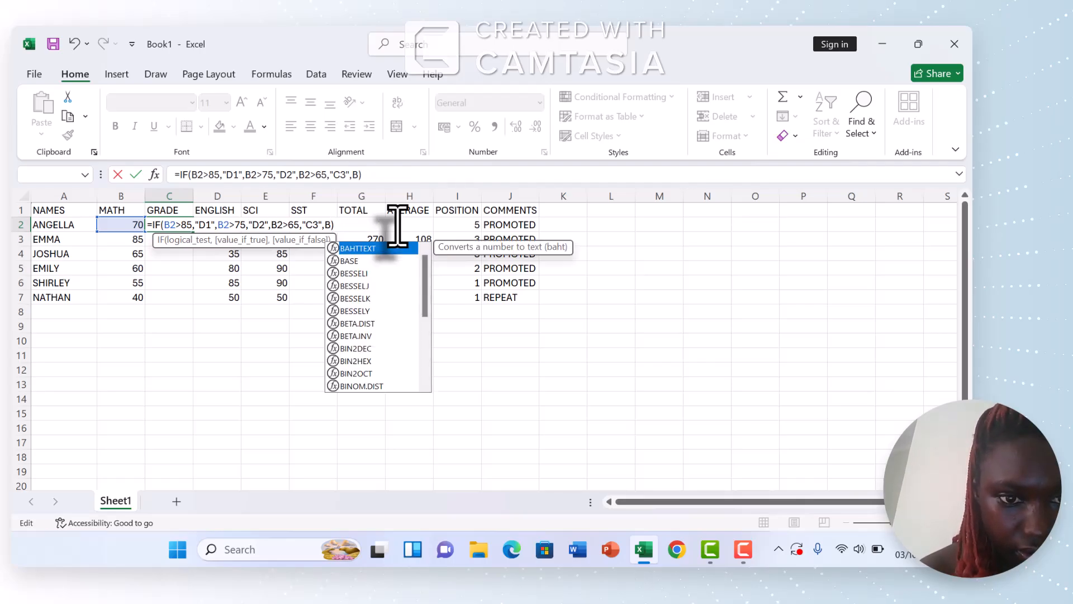
key(BackSpace)
key(BackSpace)
key(BackSpace)
key(BackSpace)
key(BackSpace)
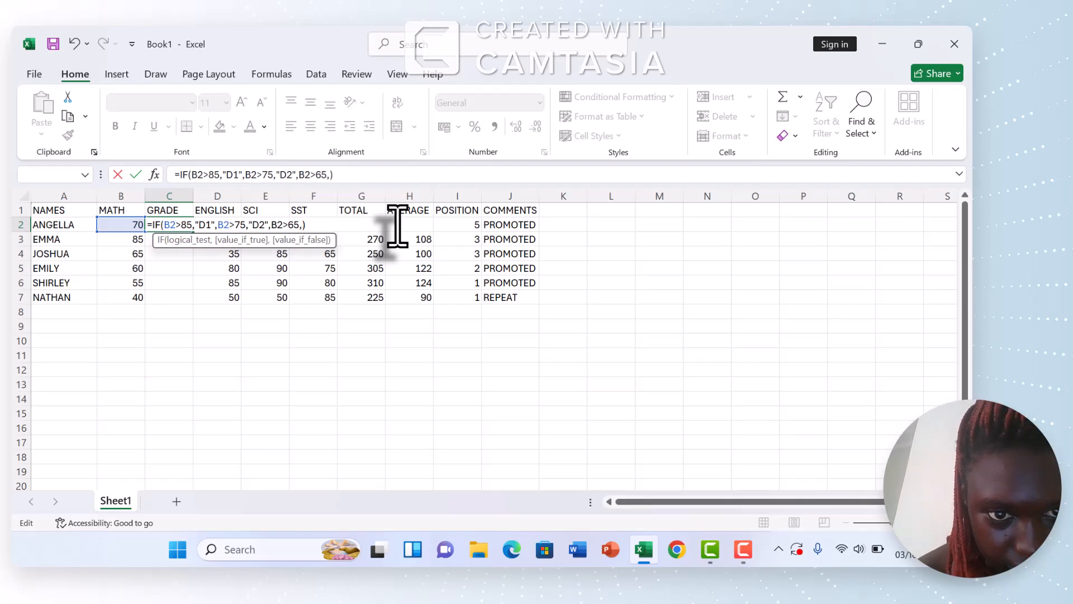
key(BackSpace)
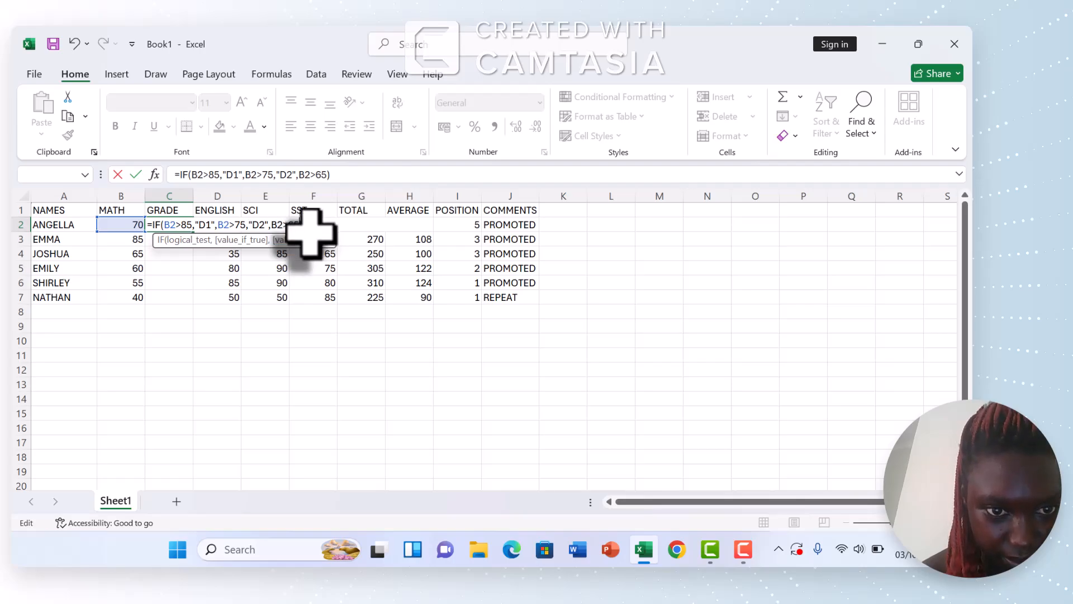
- Add "C4" as the result for the condition B2>65 in the GRADE formula in C2
text(,)
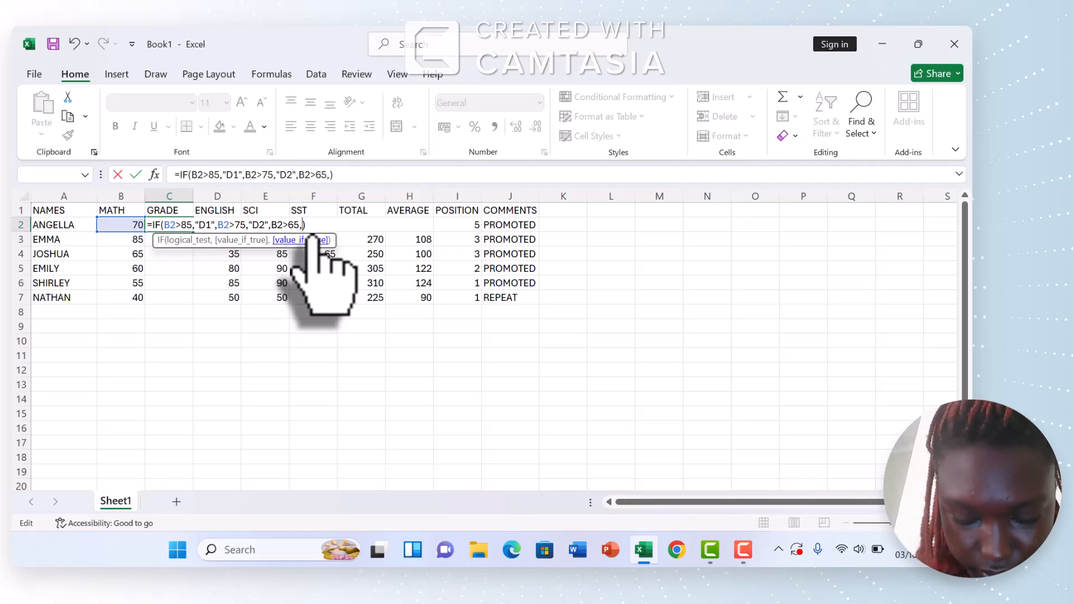
text(')
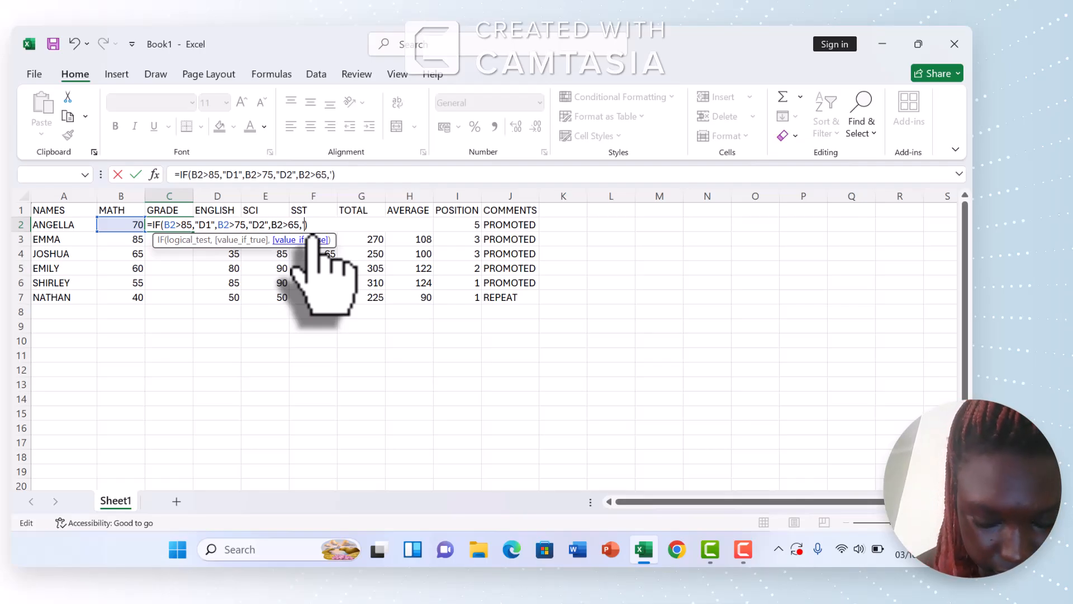
key(BackSpace)
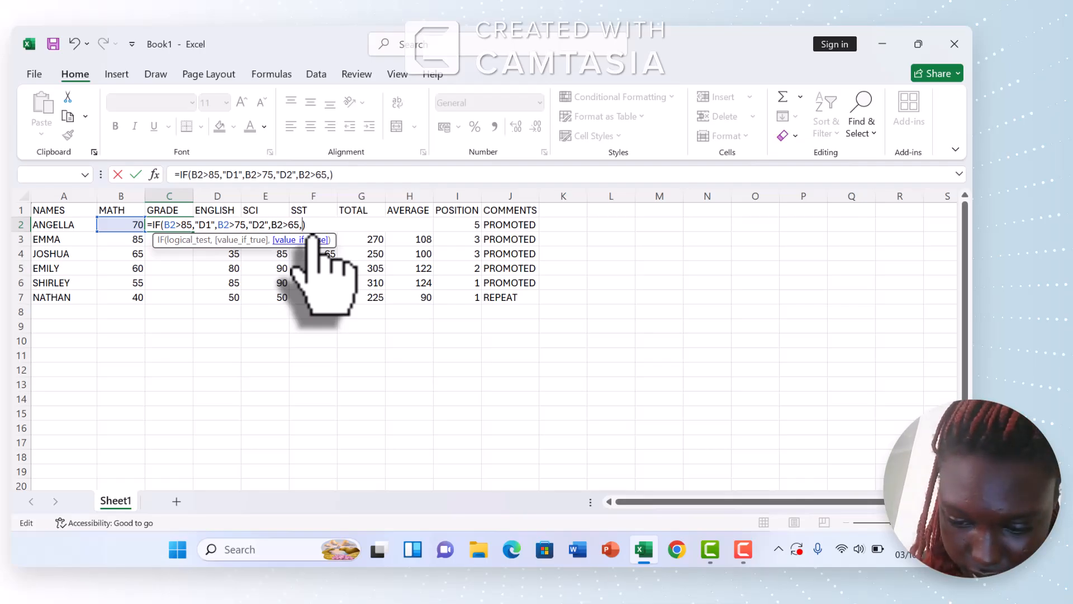
text(")
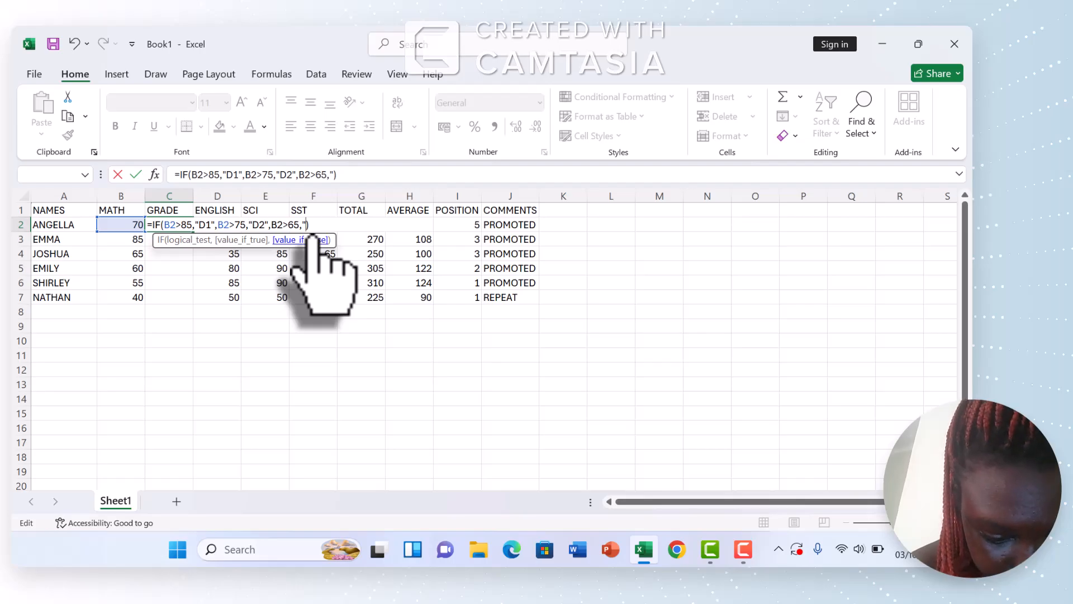
text(C4)
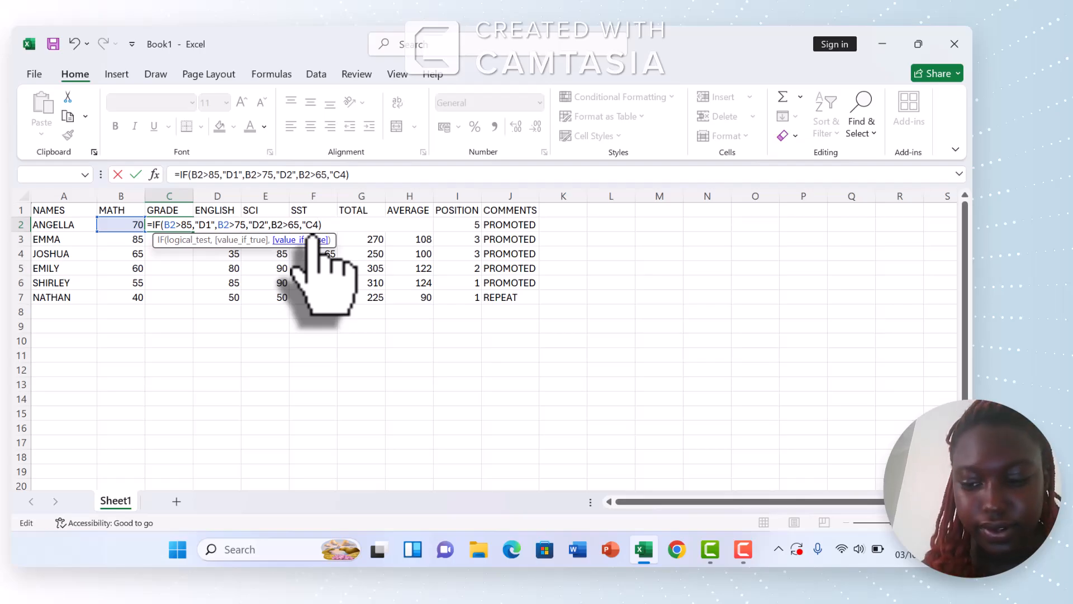
text(")
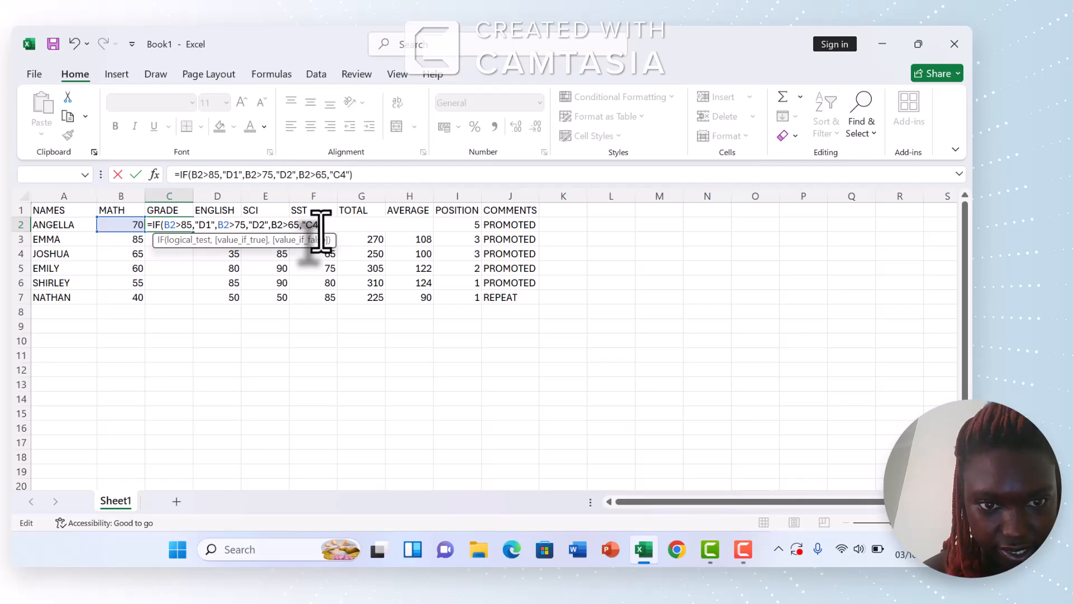
- Try to finish the shortened GRADE formula in C2 with "F9" as the last result
text(,)
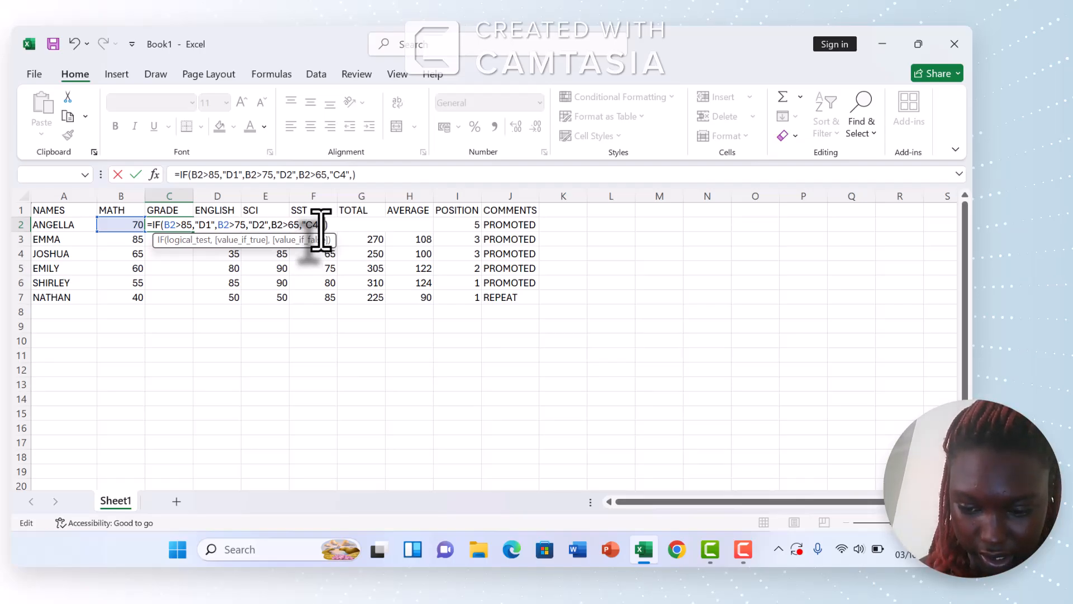
text("F)
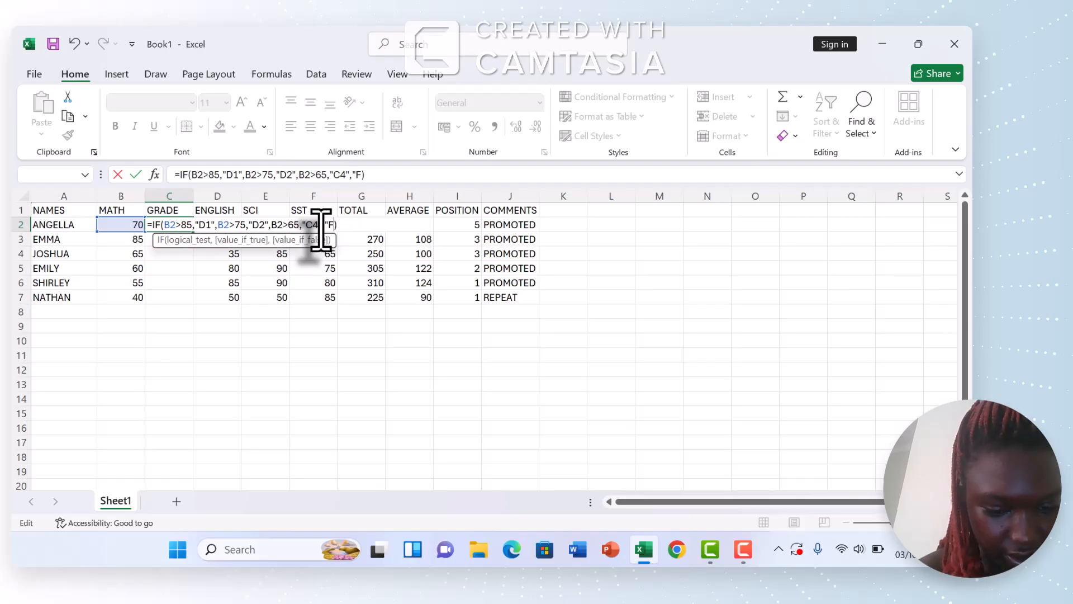
text(")
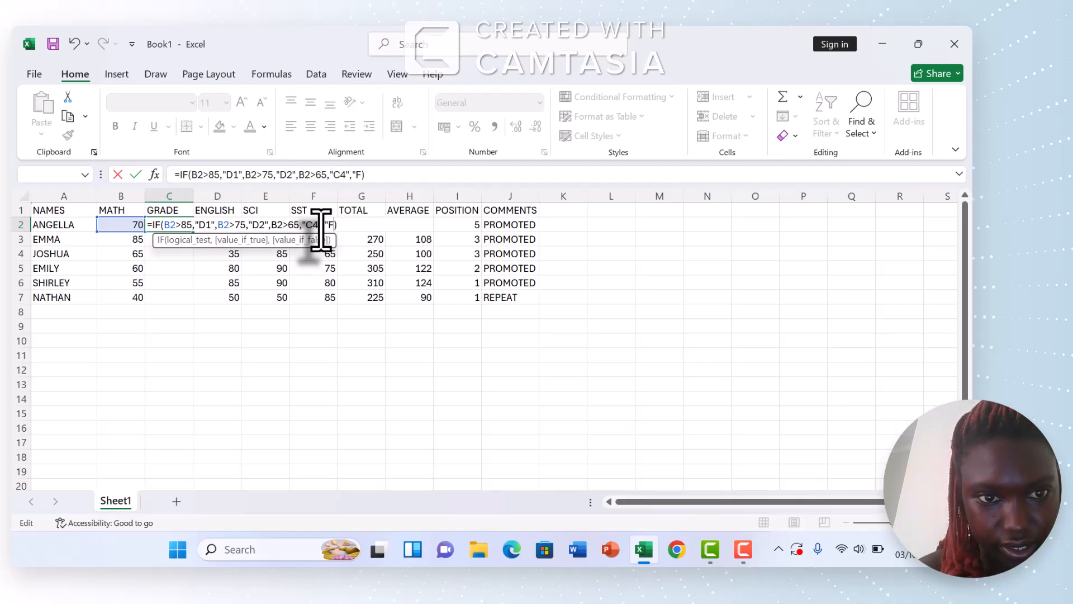
key(BackSpace)
text(9)
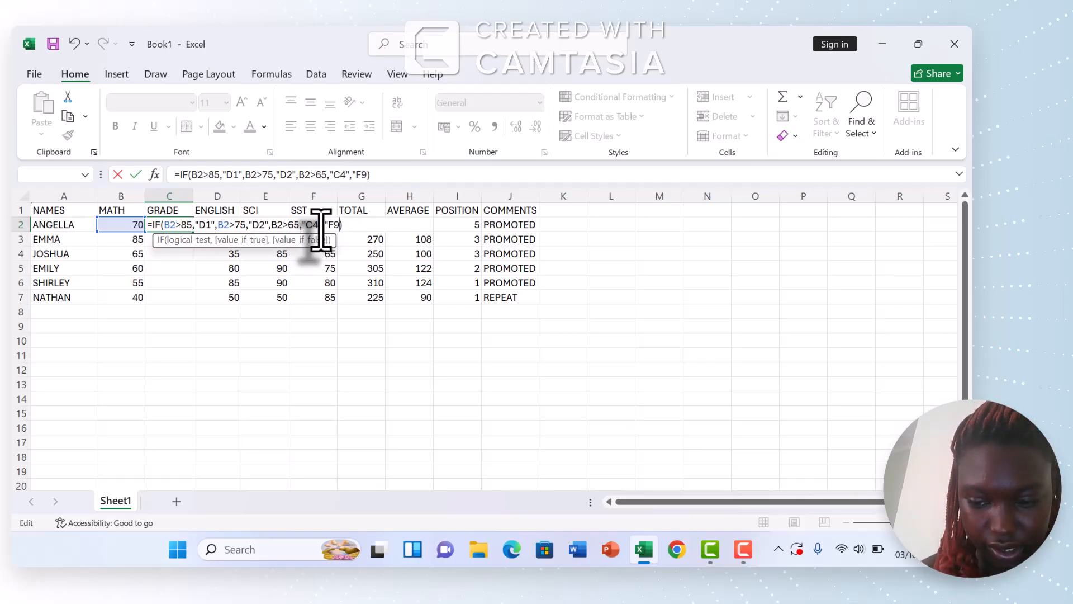
text(")
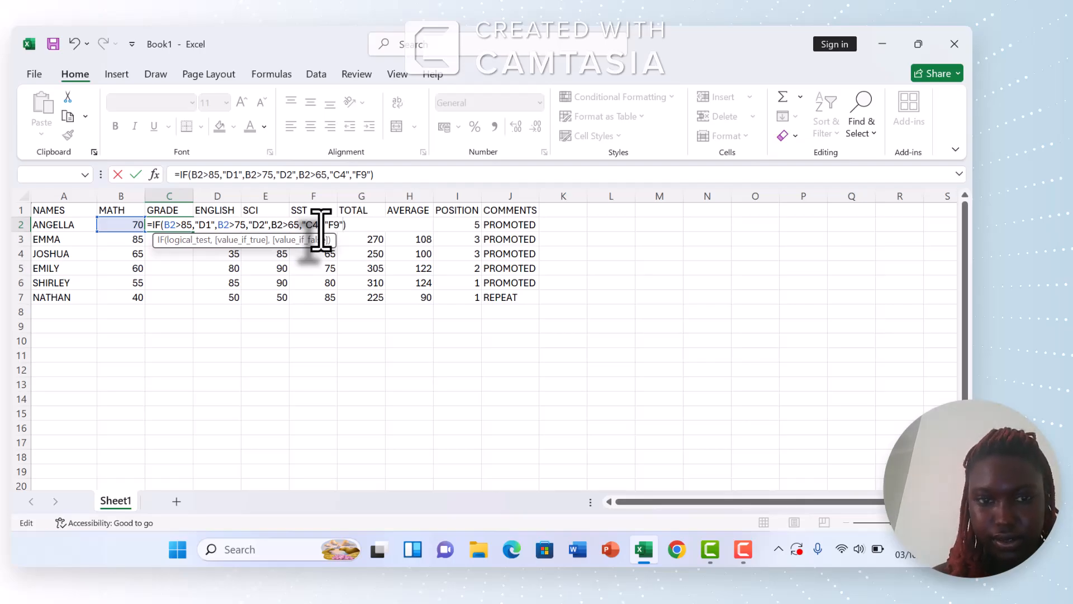
key(Return)
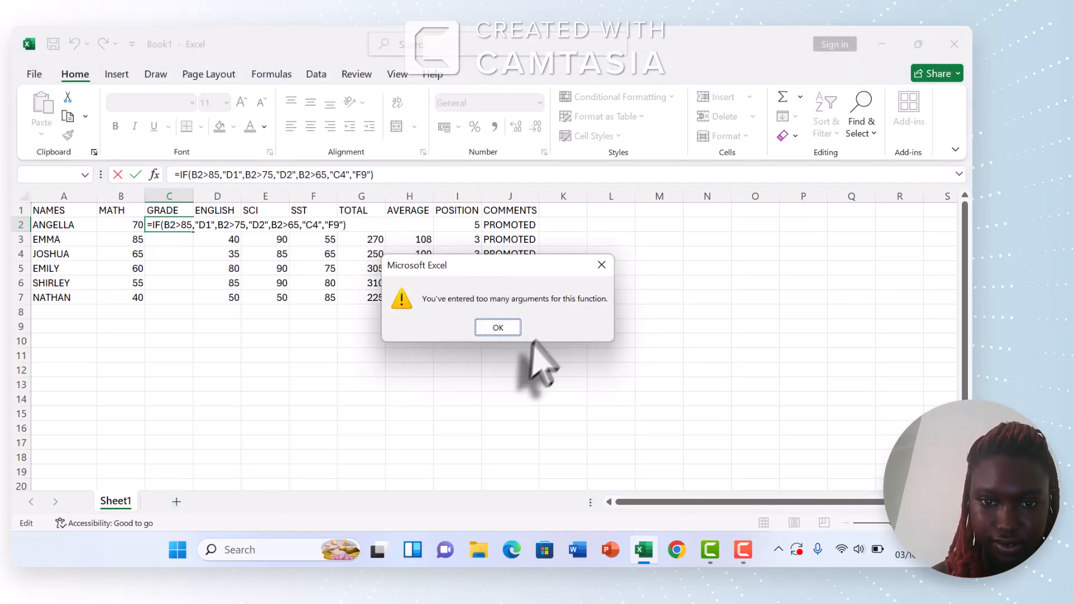
click(498, 328)
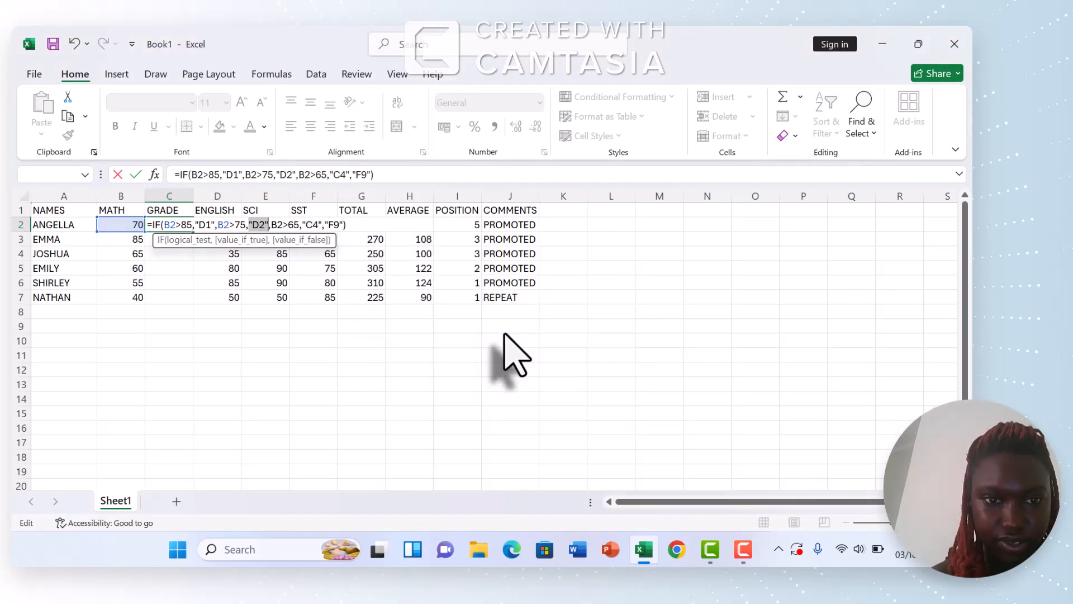
- Delete everything after the second B2 reference in the GRADE formula in C2, keeping the closing parenthesis
click(338, 224)
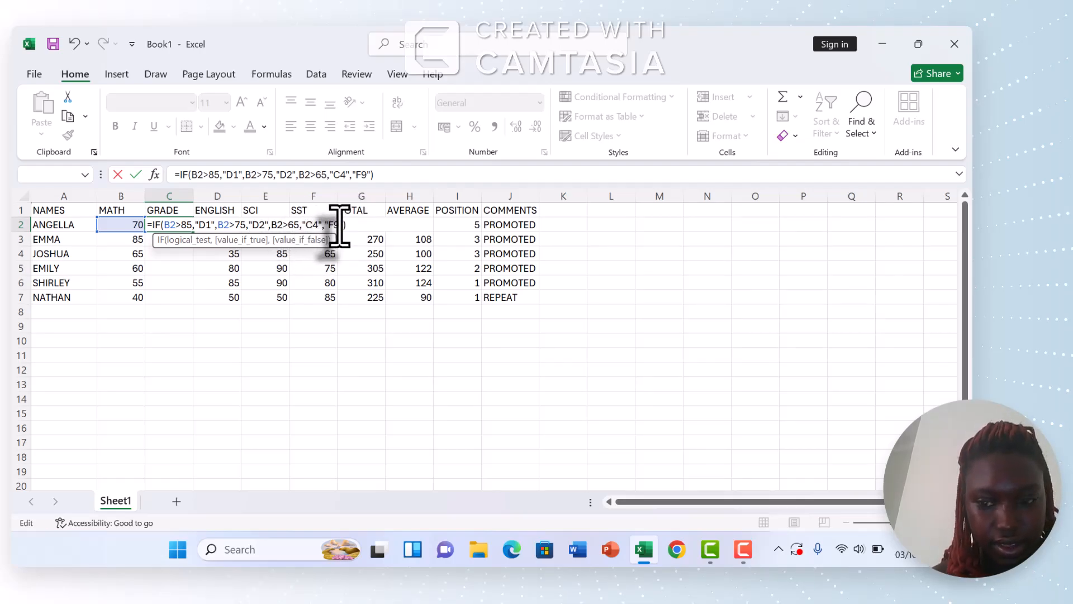
key(BackSpace)
key(BackSpace)
key(BackSpace)
key(BackSpace)
key(BackSpace)
key(BackSpace)
key(BackSpace)
key(BackSpace)
key(BackSpace)
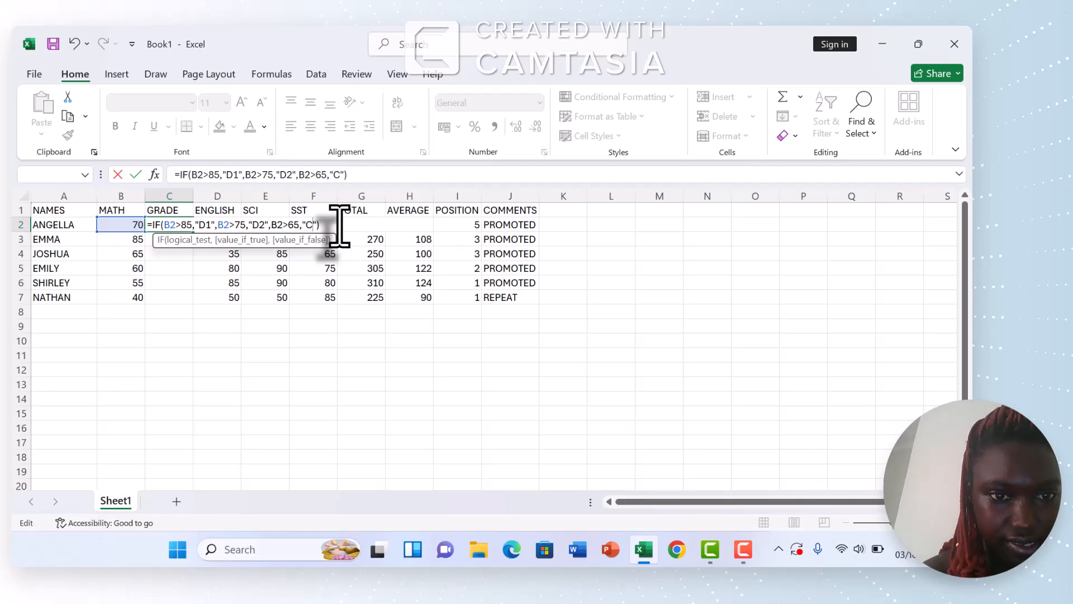
key(BackSpace)
key(BackSpace)
key(BackSpace)
key(BackSpace)
key(BackSpace)
key(BackSpace)
key(BackSpace)
key(BackSpace)
key(BackSpace)
key(BackSpace)
key(BackSpace)
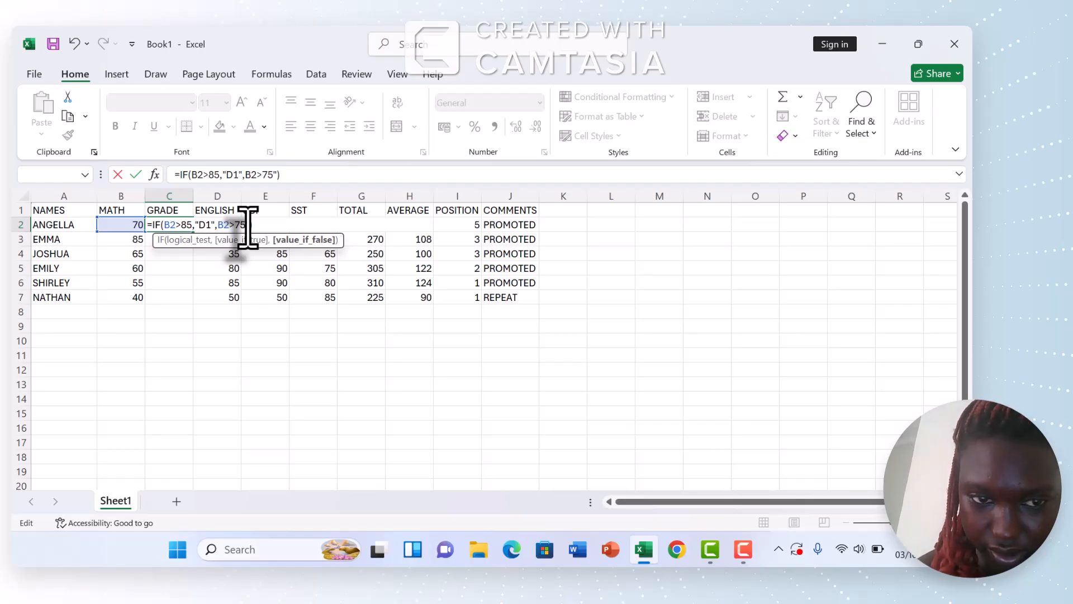
key(BackSpace)
key(BackSpace)
key(BackSpace)
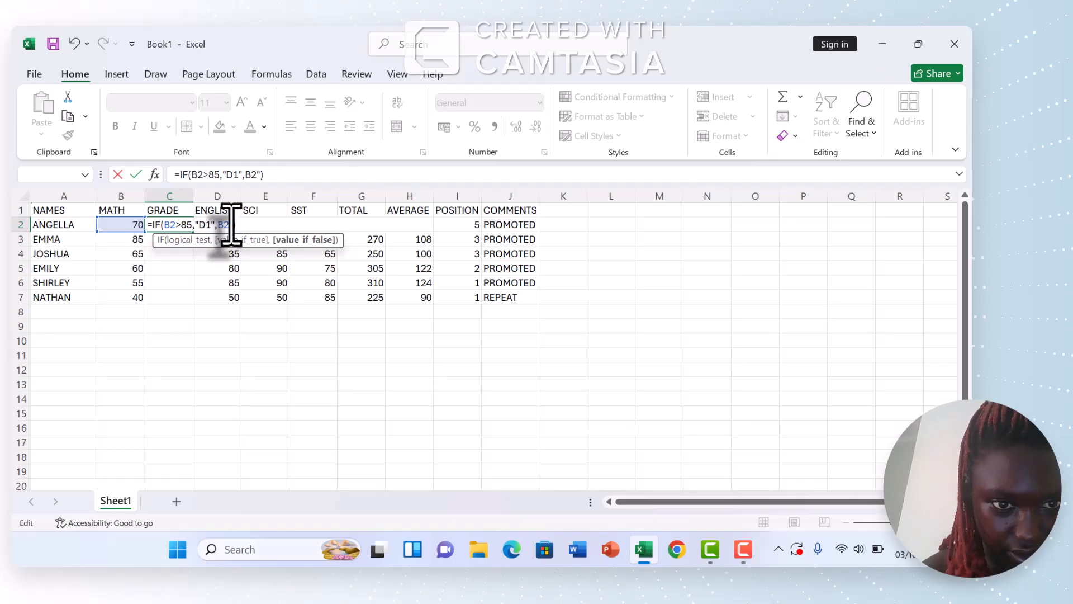
text(,)
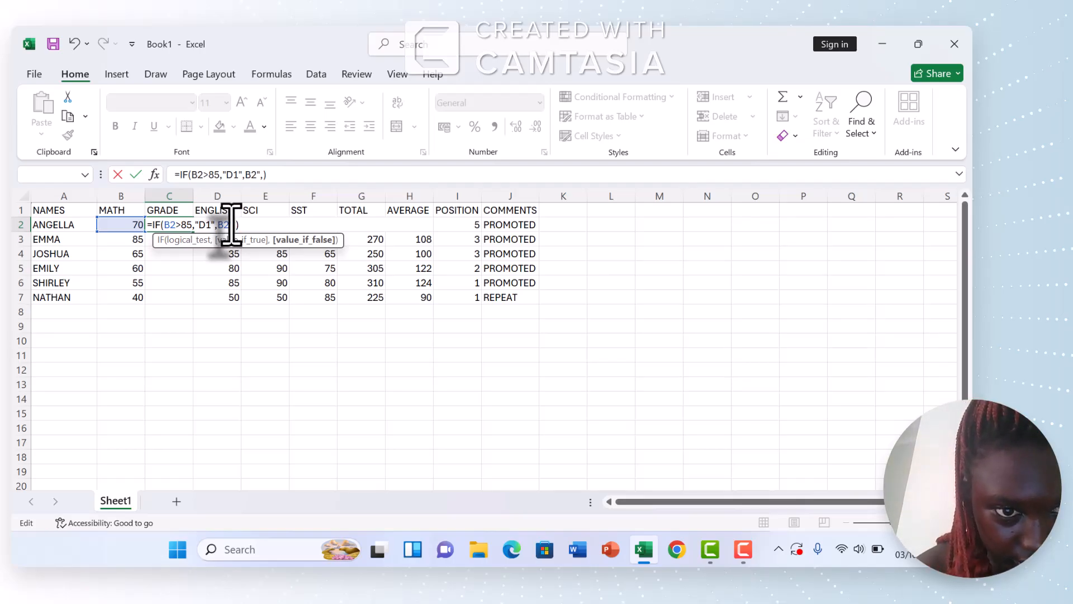
key(BackSpace)
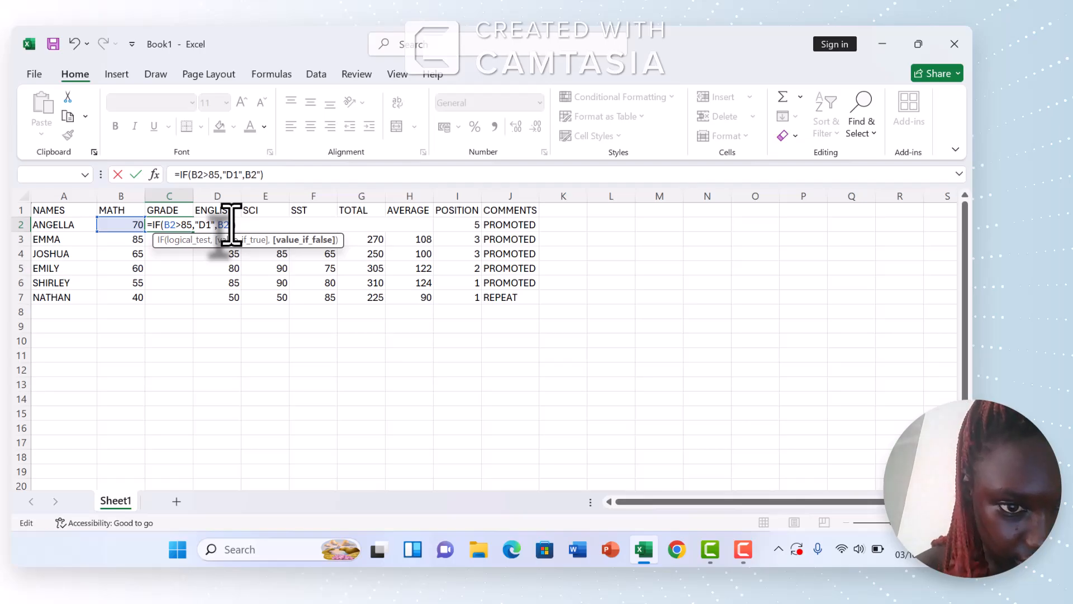
key(BackSpace)
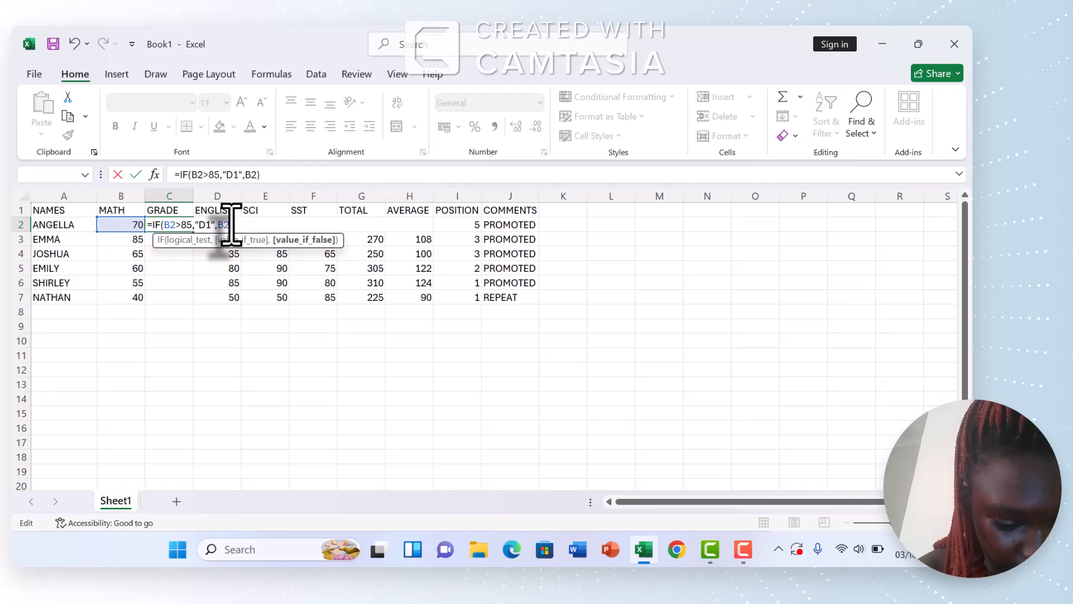
- Try to complete the GRADE formula in C2 with the condition B2<55 and the result "F9"
text(<)
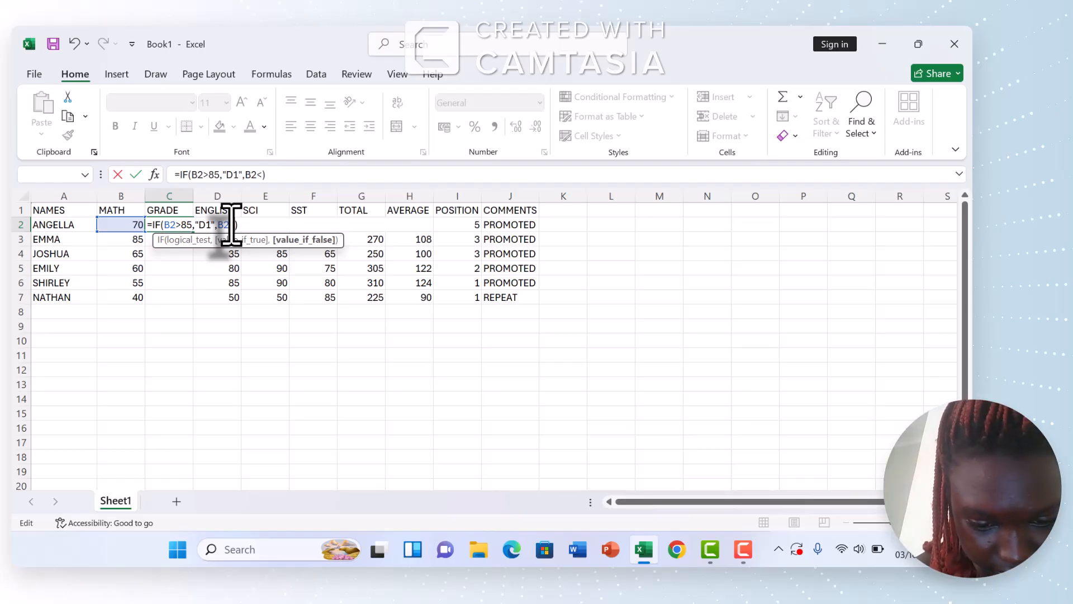
text(55)
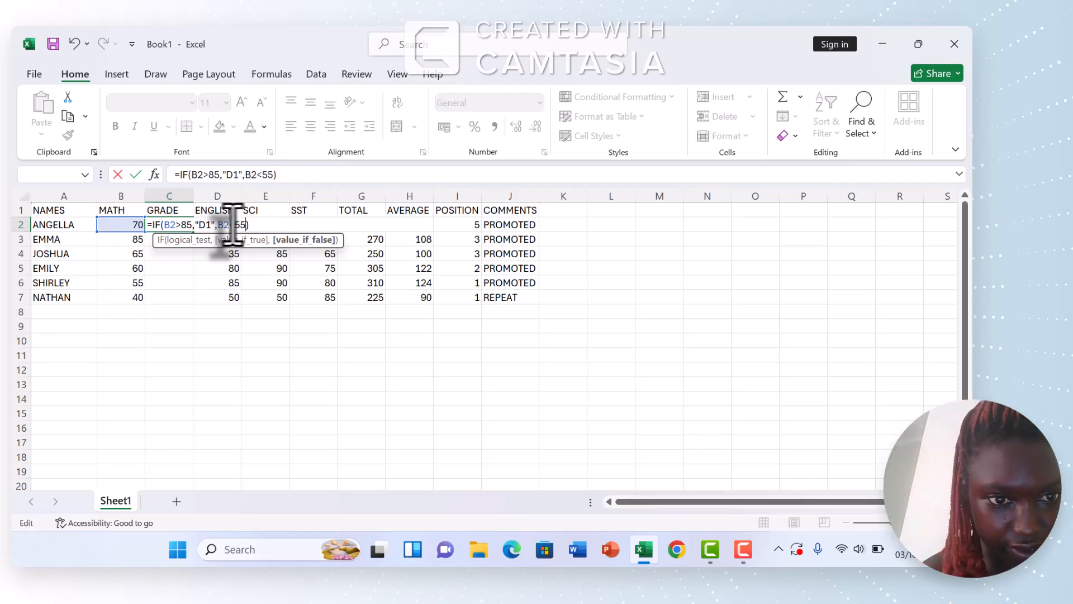
text(,)
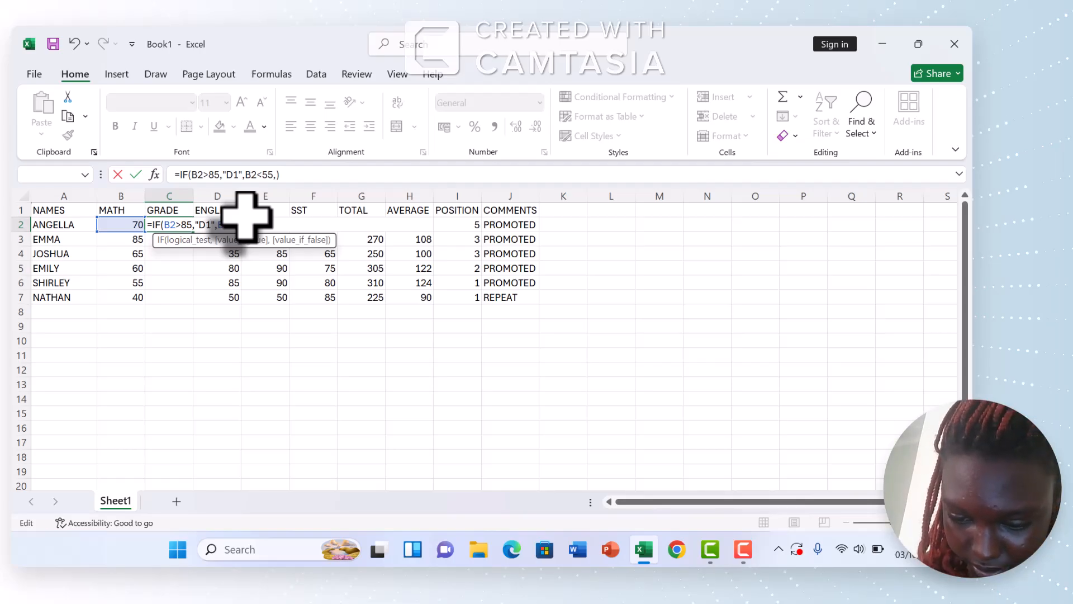
text(:)
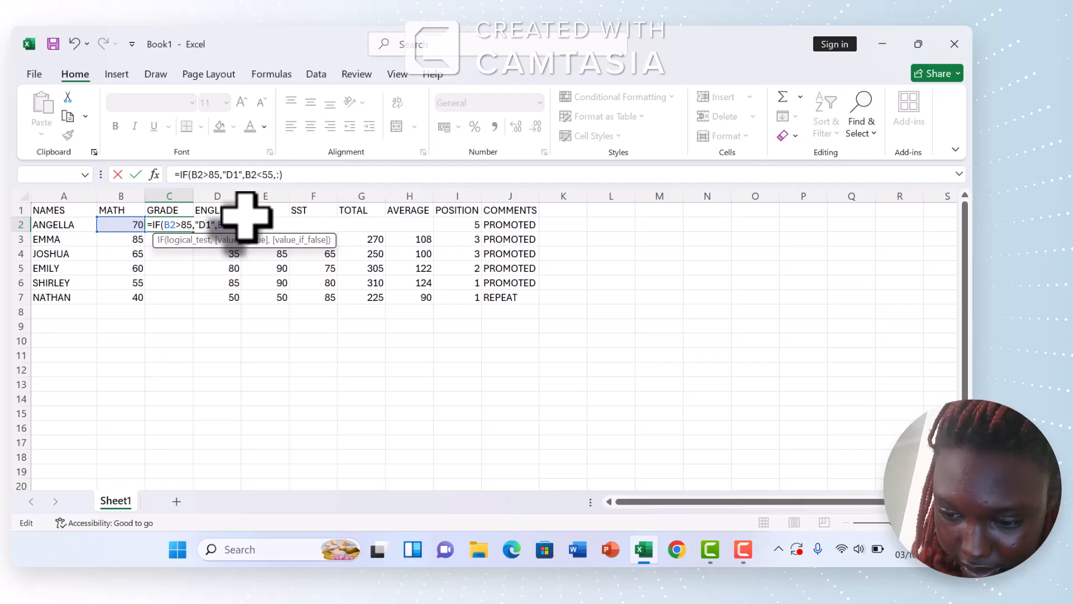
key(BackSpace)
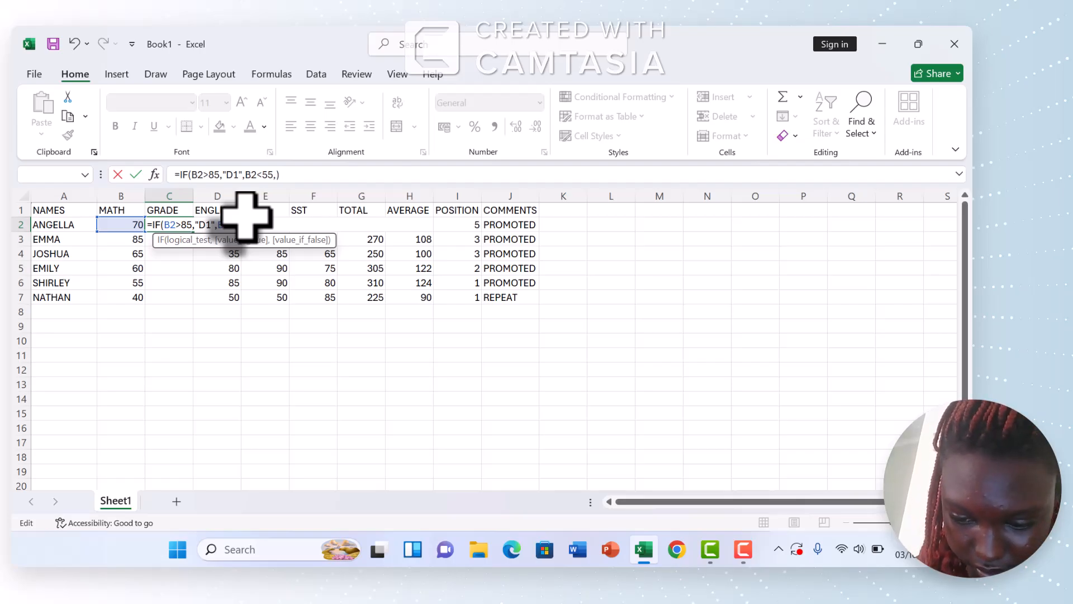
text(")
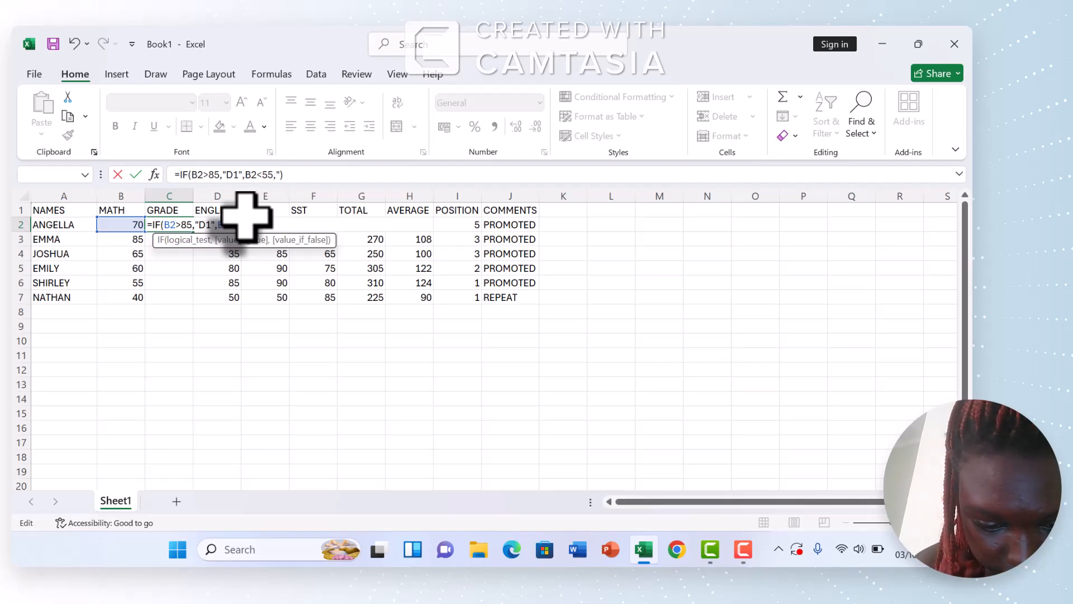
text(F")
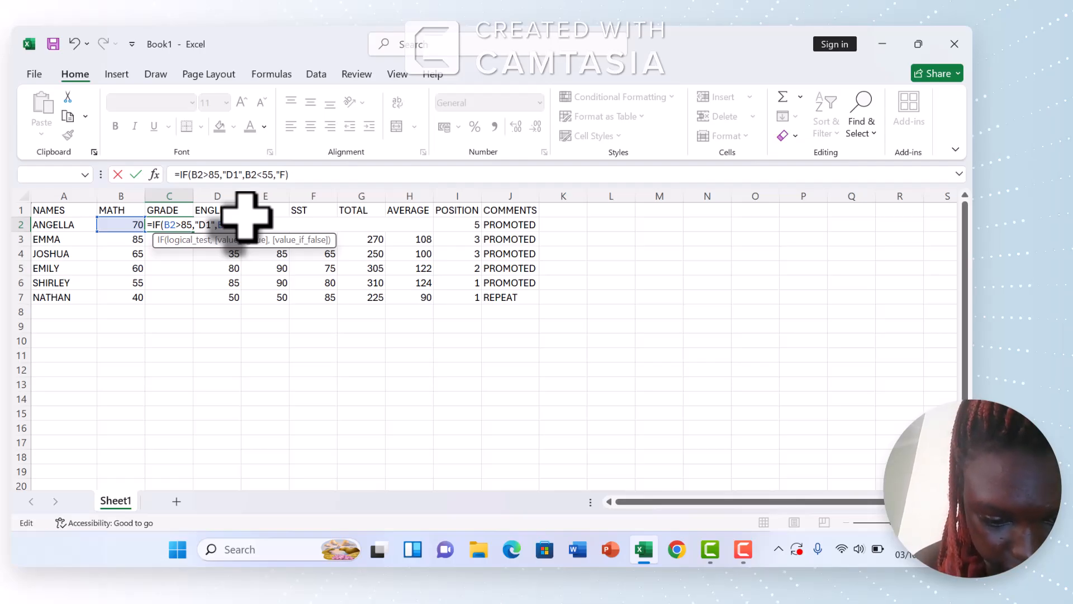
key(BackSpace)
text(9)
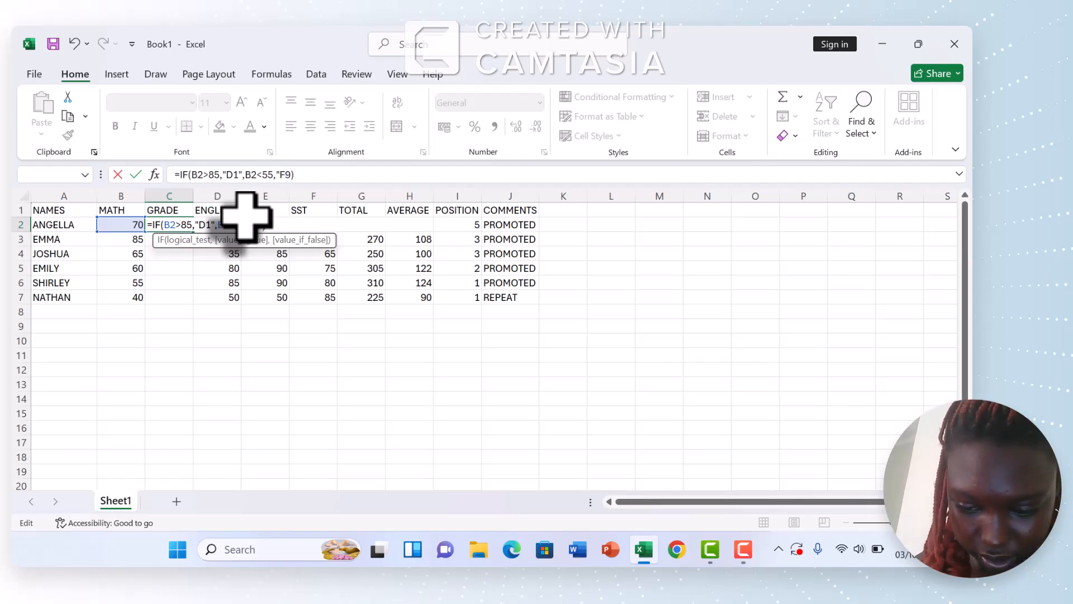
text(")
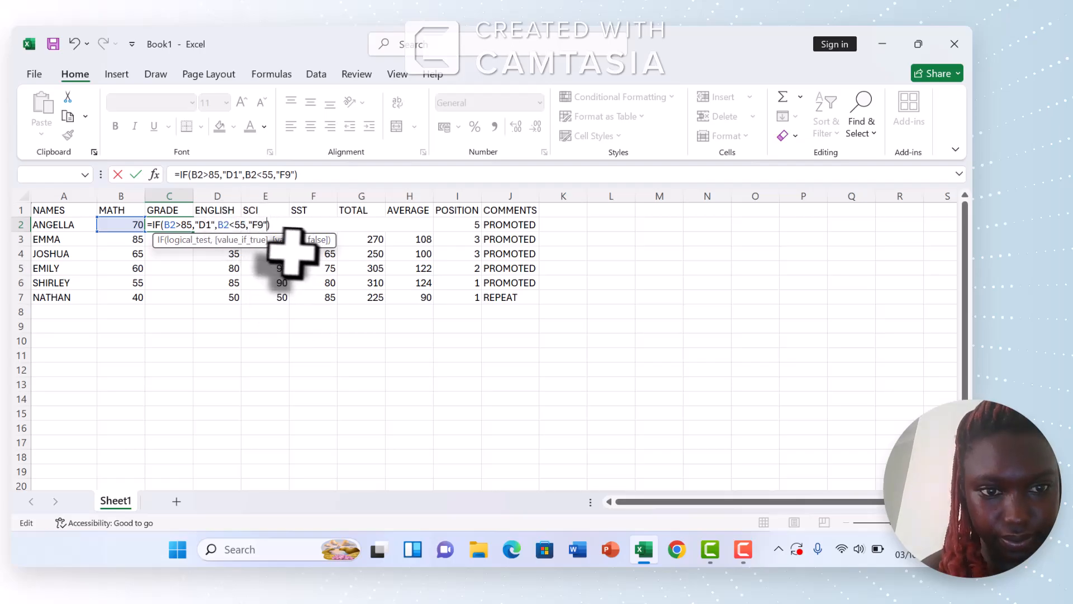
key(Return)
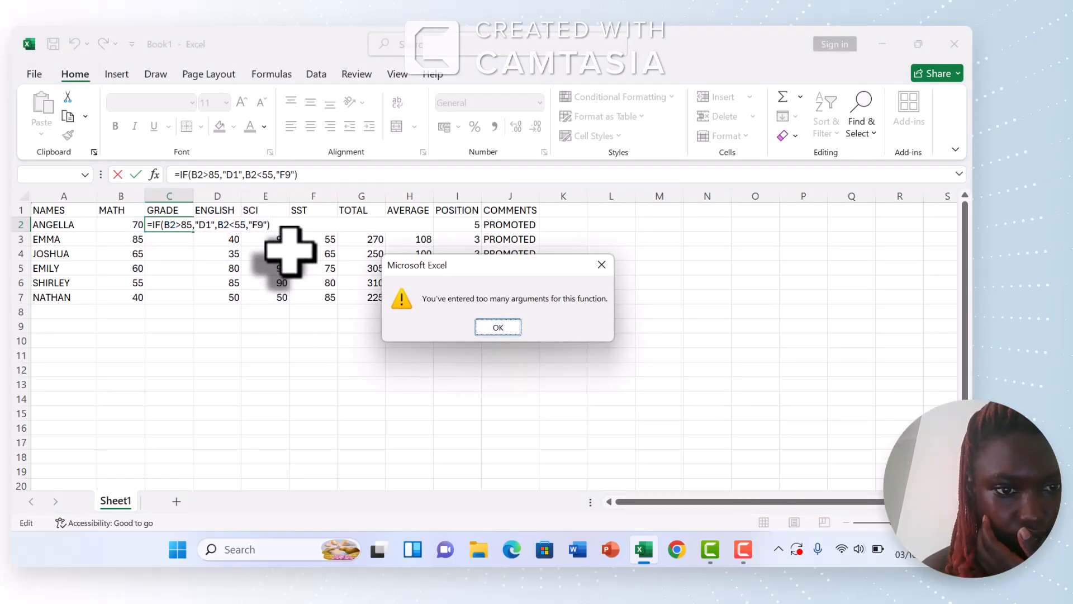
click(502, 329)
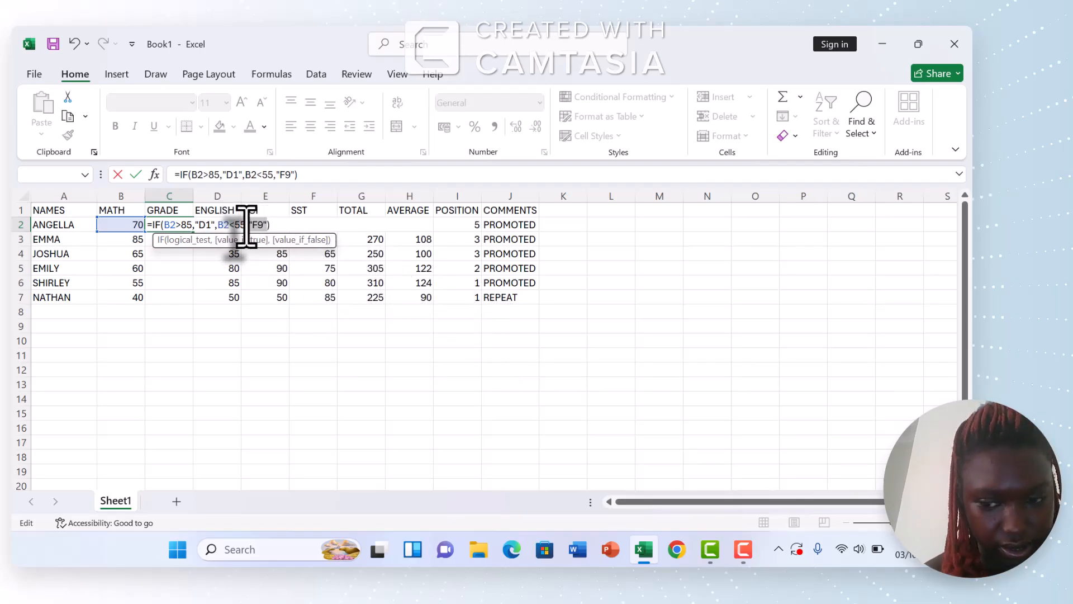
- Delete the B2<55 condition and its "F9" result from the GRADE formula in C2, keeping the comma after "D1"
key(BackSpace)
key(BackSpace)
key(BackSpace)
key(BackSpace)
key(BackSpace)
key(BackSpace)
key(BackSpace)
key(BackSpace)
key(BackSpace)
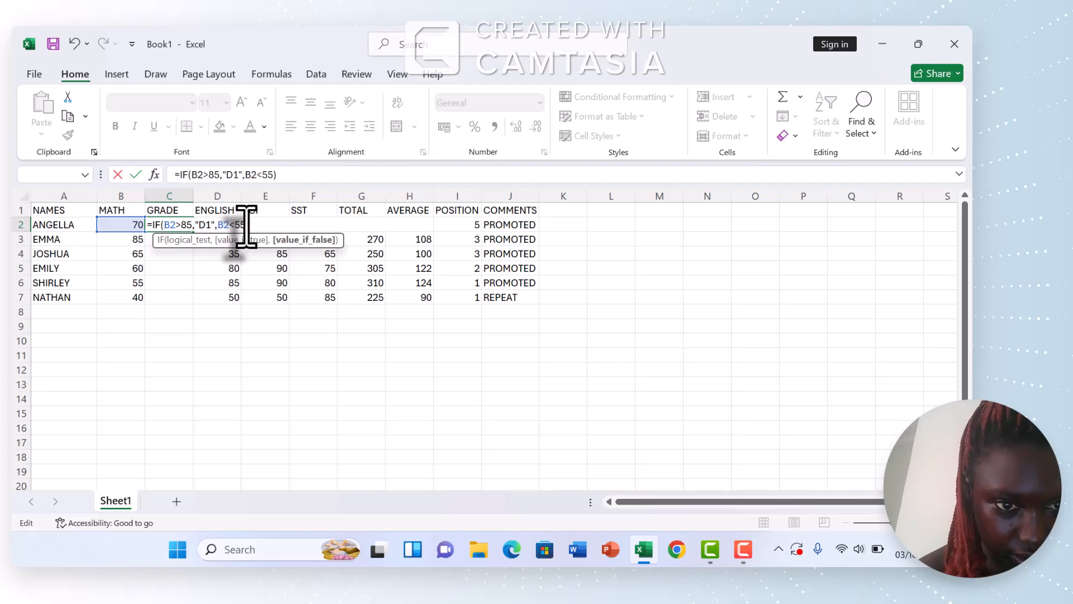
key(BackSpace)
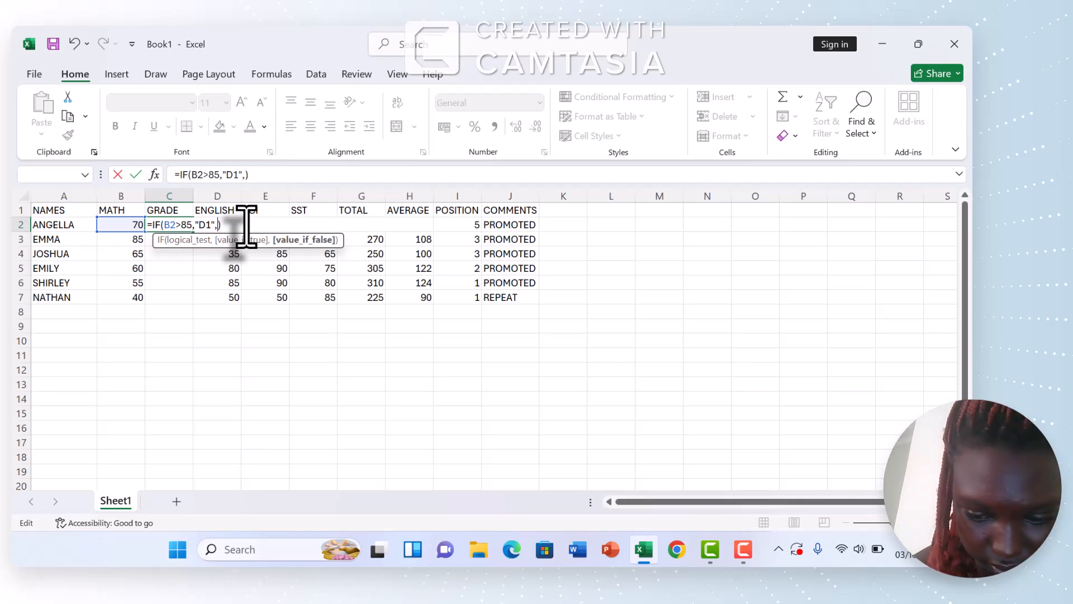
- Finish the GRADE formula in C2 as =IF(B2>85,"D1","F9")
text(")
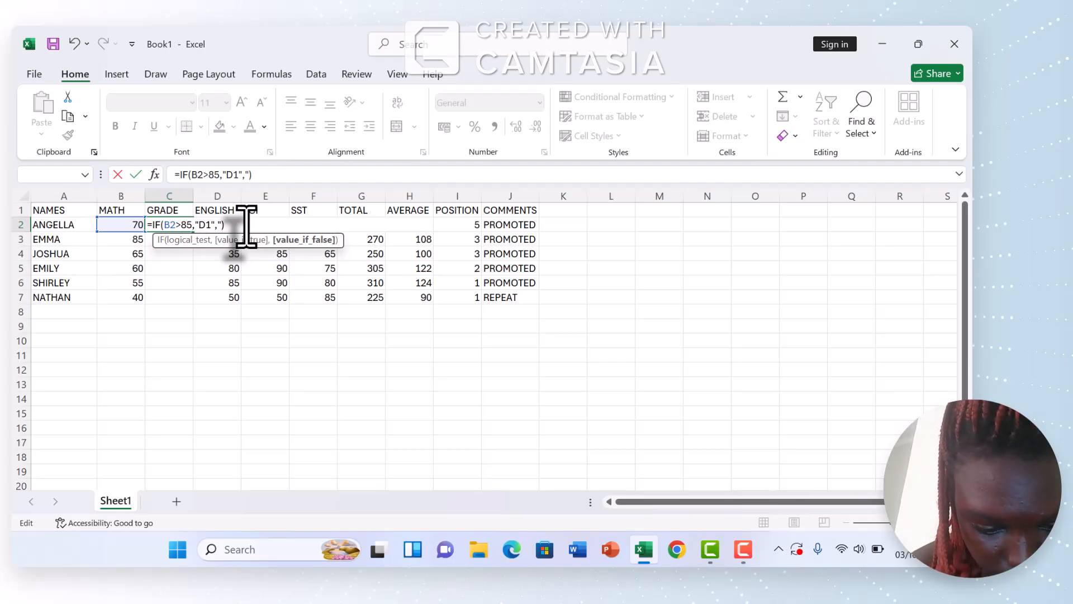
text(F9)
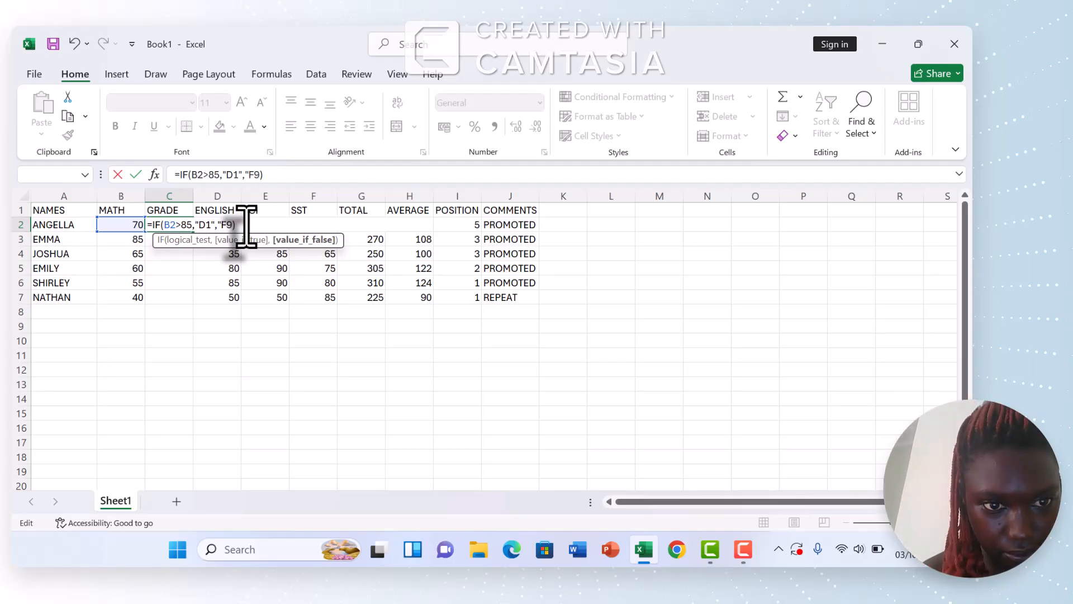
text(')
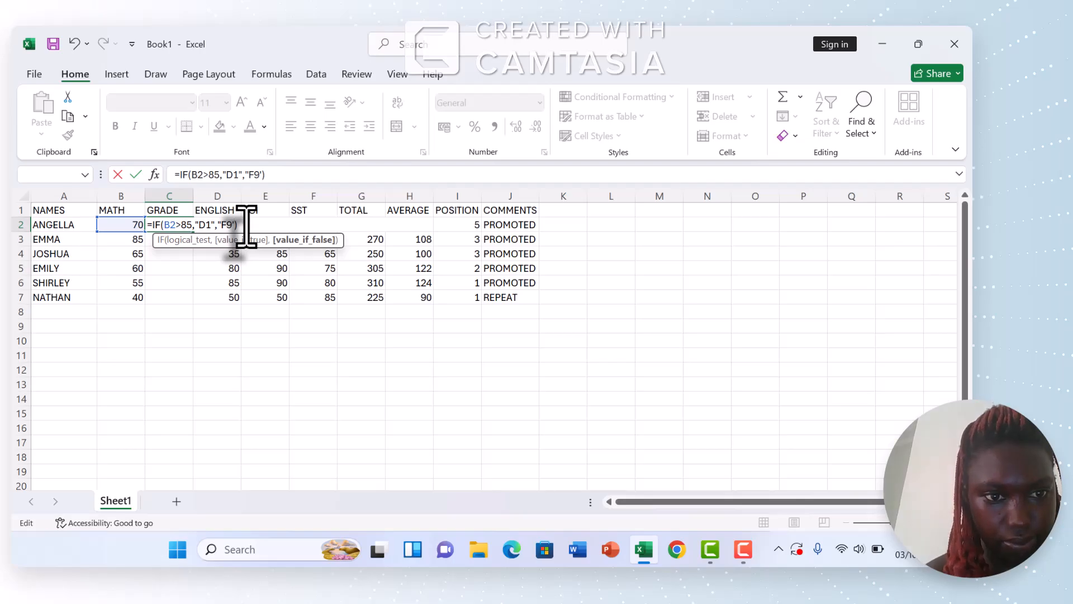
key(BackSpace)
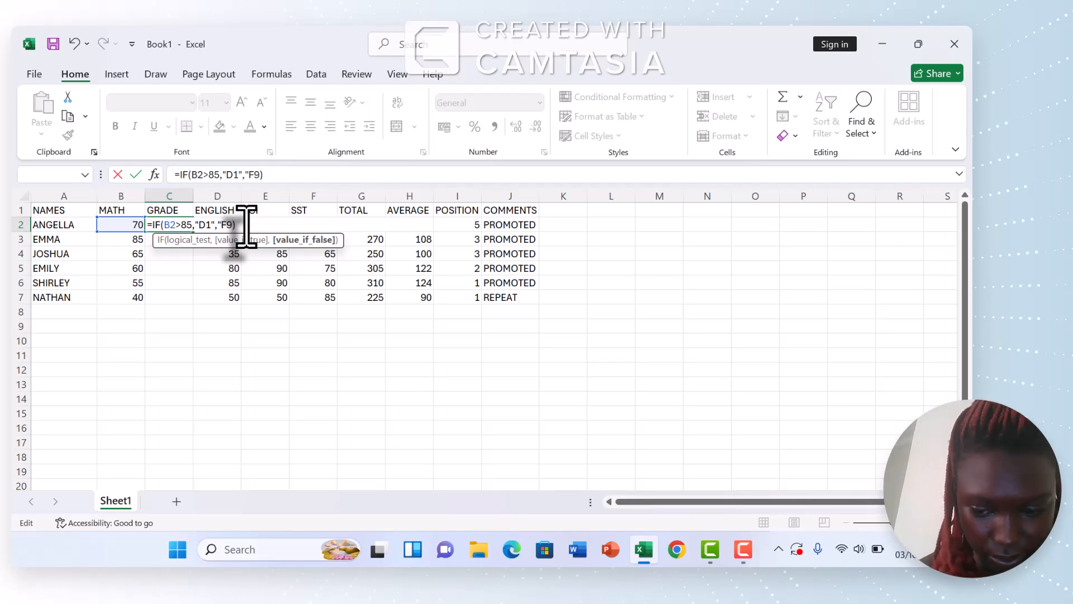
text(")
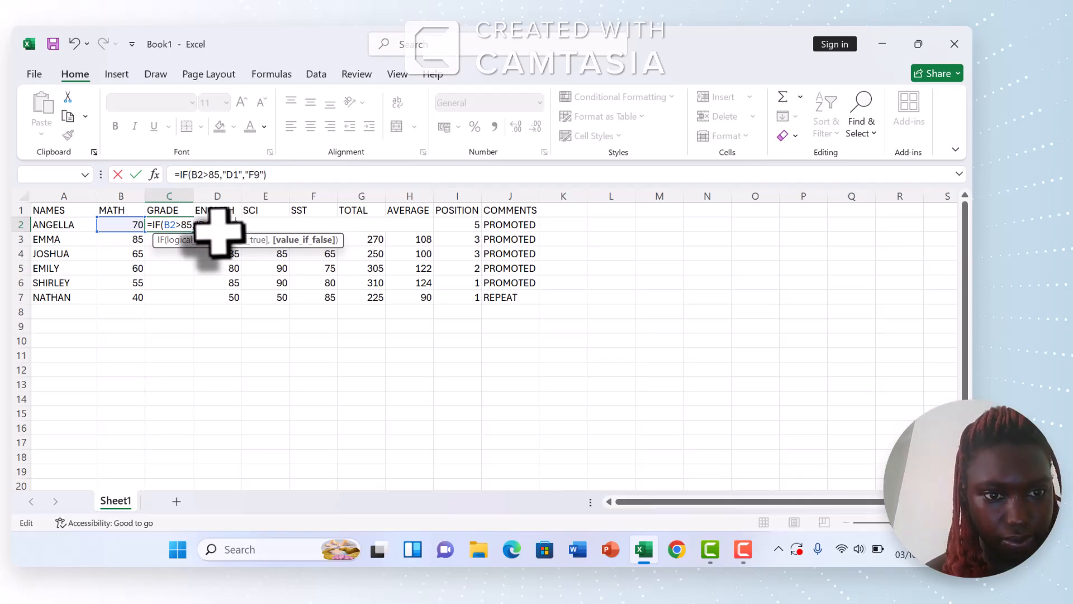
key(Return)
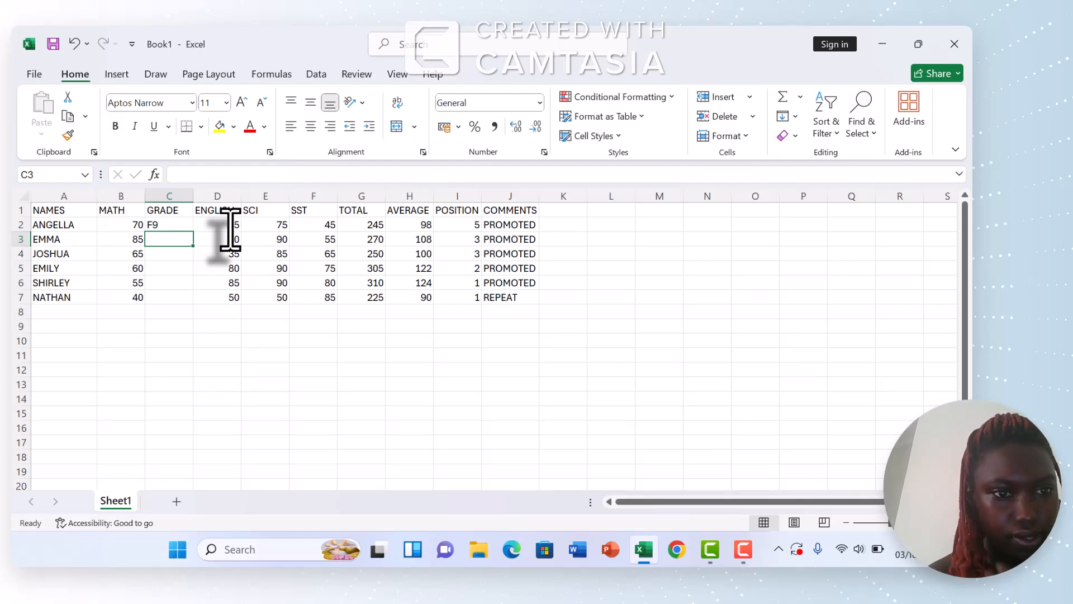
- Copy the GRADE formula from C2 down through C7 for all the students
click(179, 224)
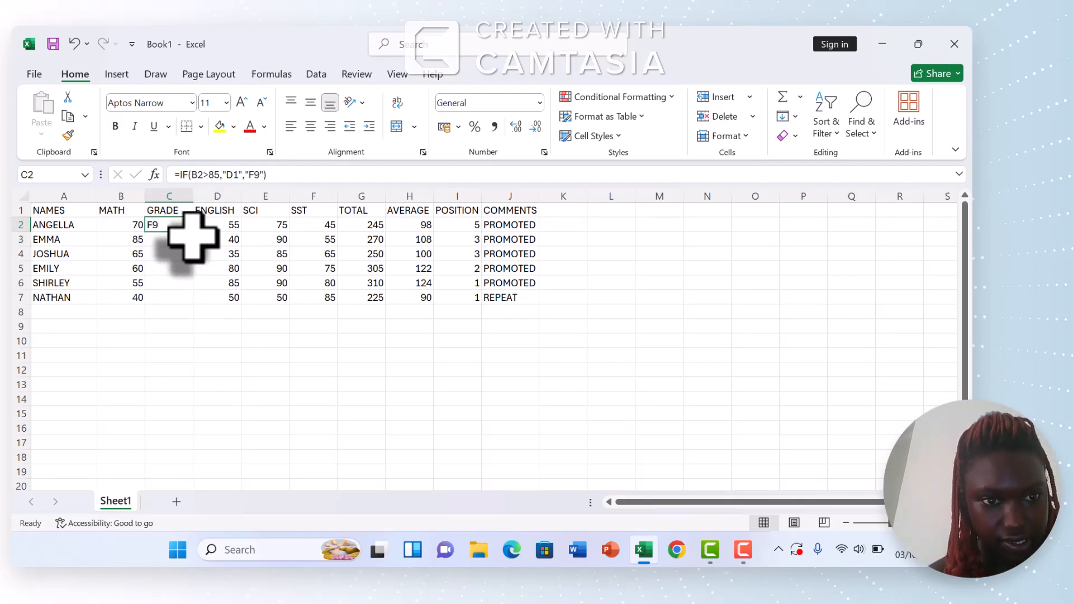
drag(187, 239, 218, 239)
click(180, 223)
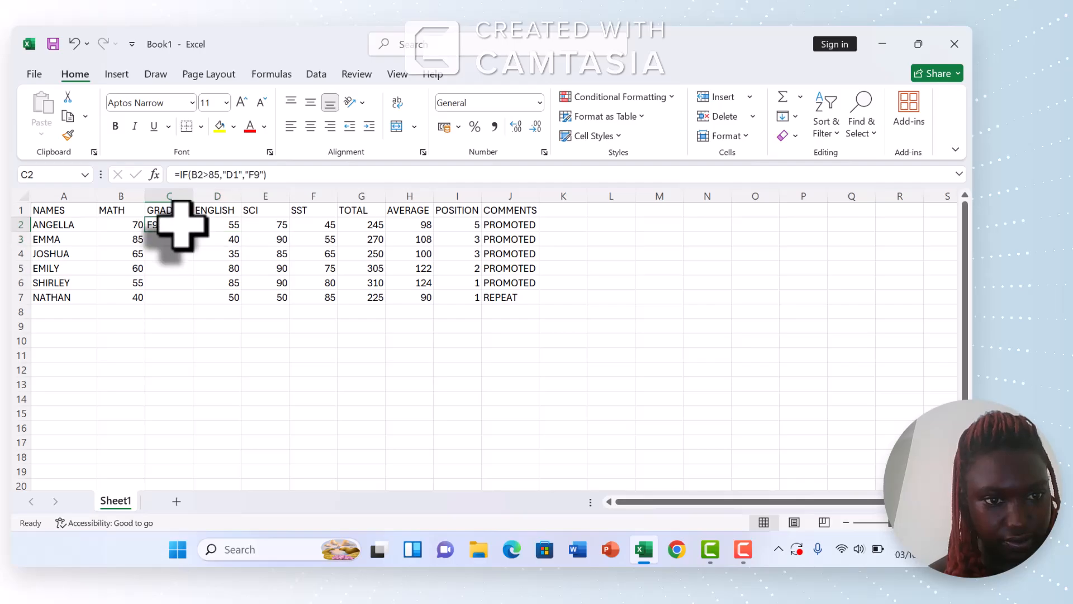
drag(197, 238, 198, 306)
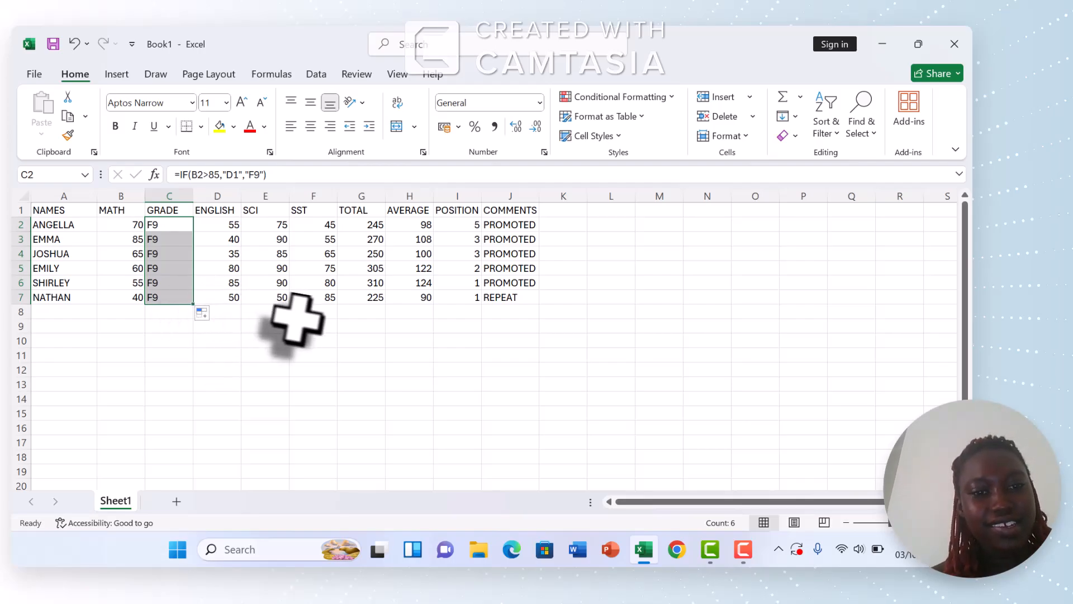
click(315, 327)
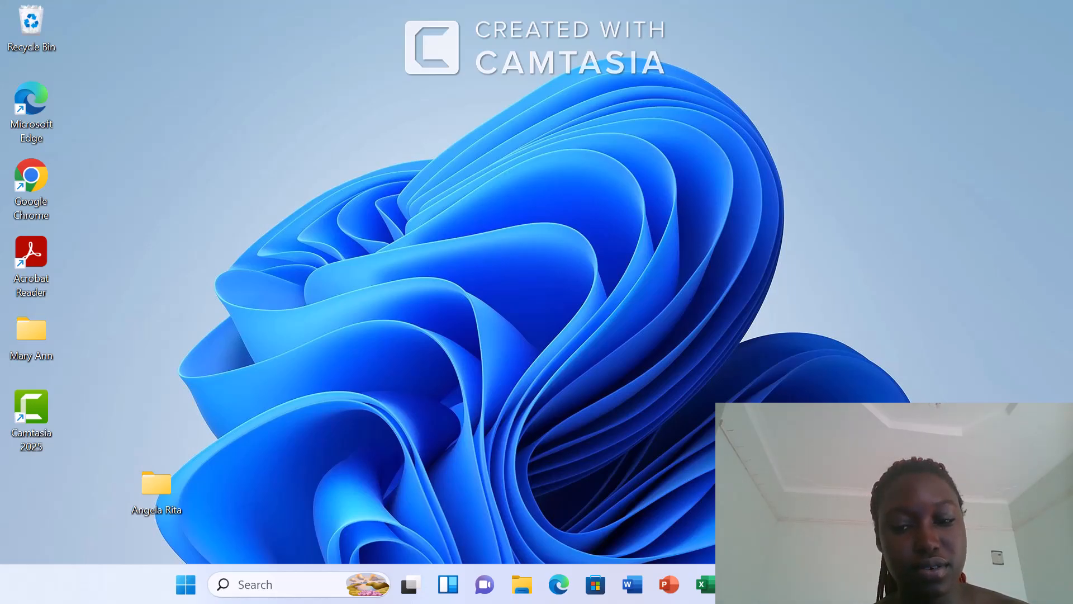
- Start Excel and open the recent workbook Book1 from Documents
click(705, 585)
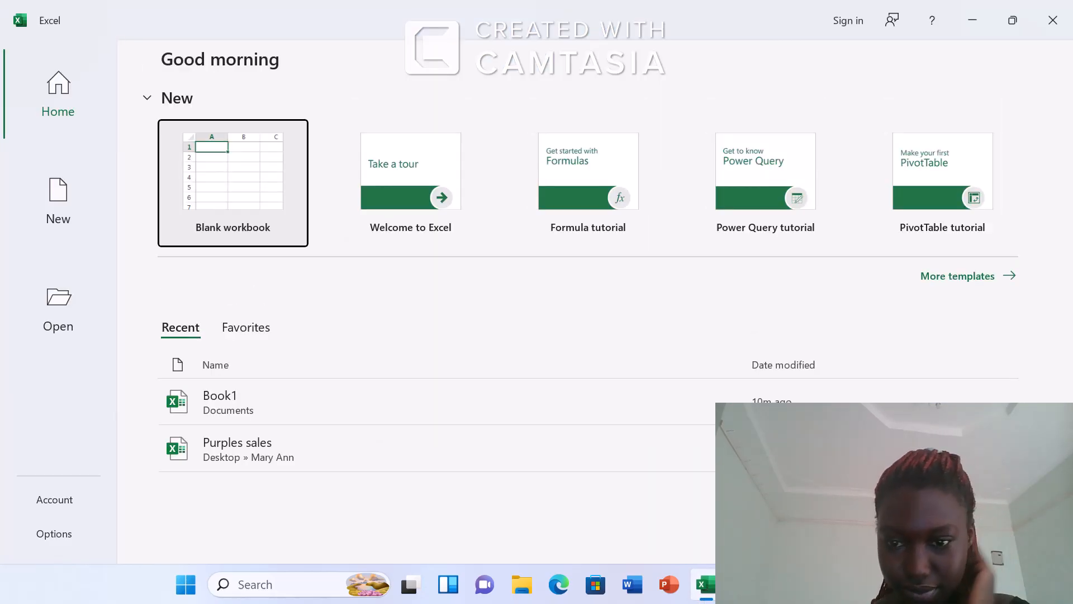
click(811, 414)
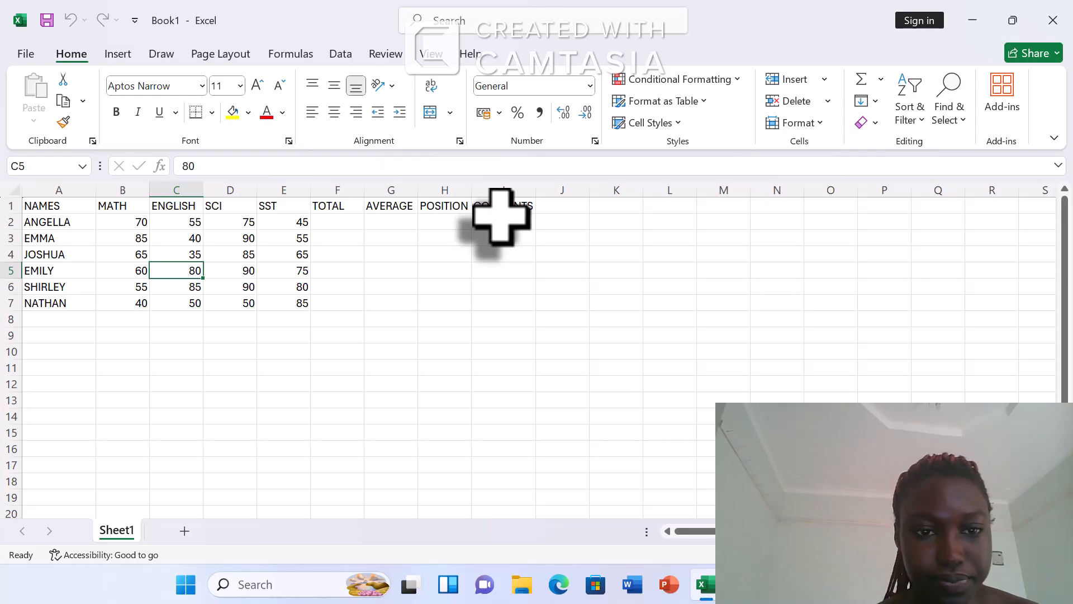
- Calculate the first student's TOTAL in F2 with =SUM(B2:E2) and copy the formula down through F7
click(323, 227)
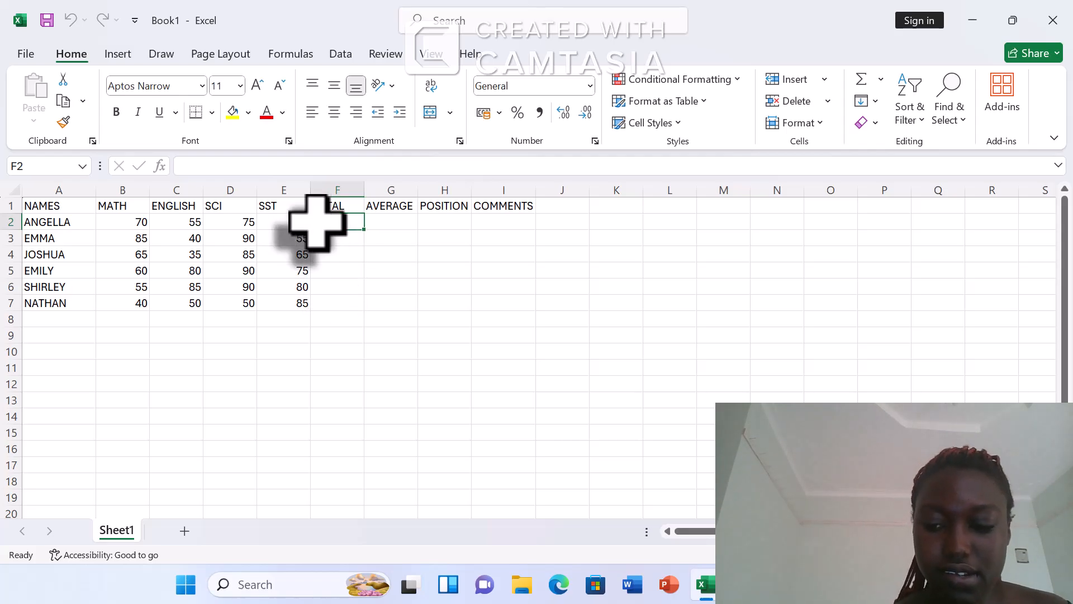
text(=)
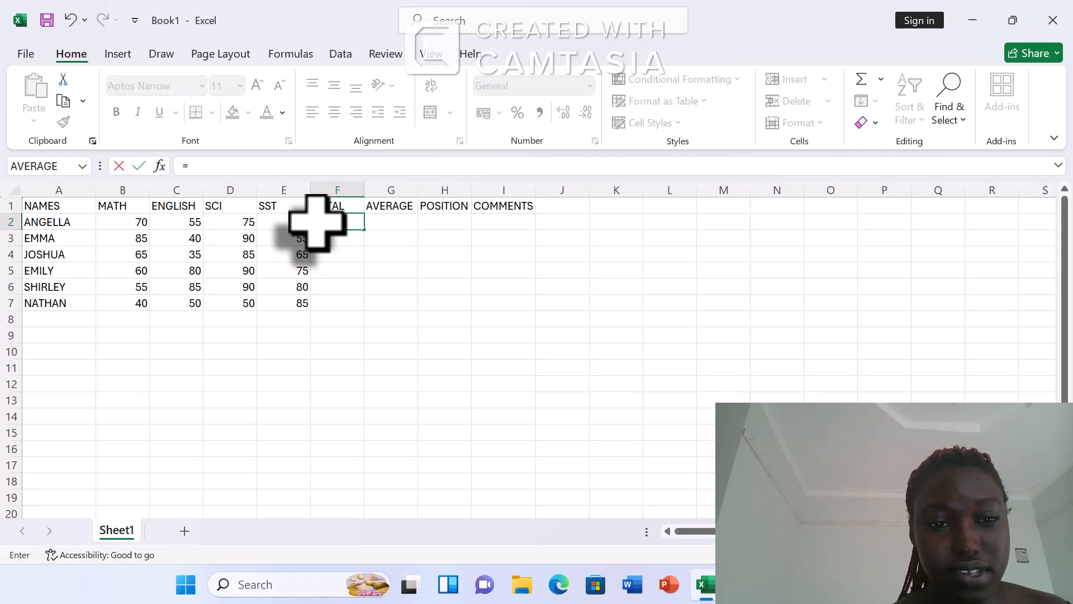
click(160, 167)
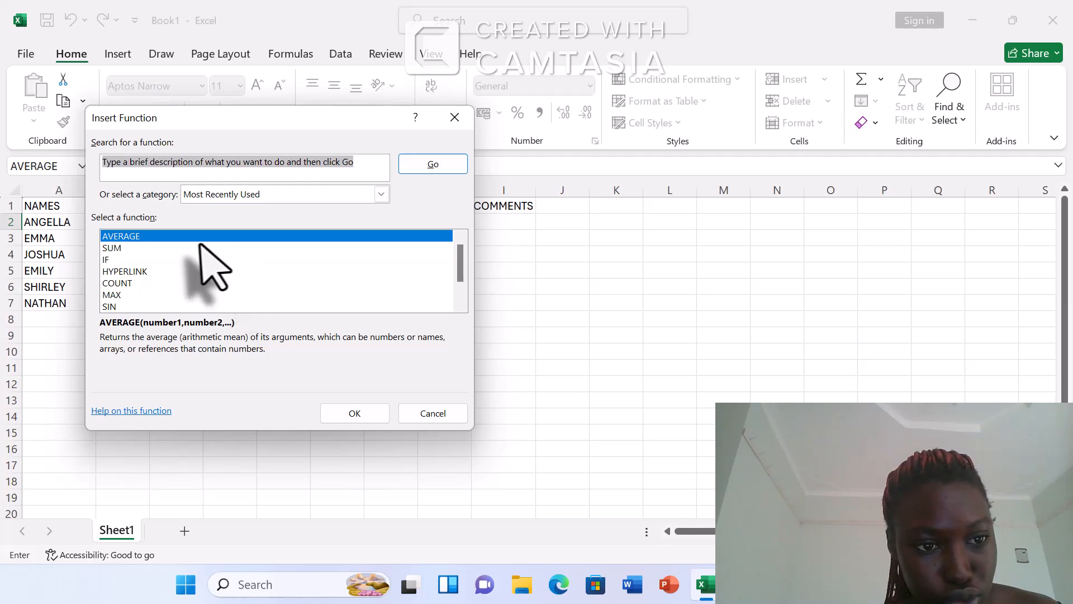
click(110, 248)
click(355, 413)
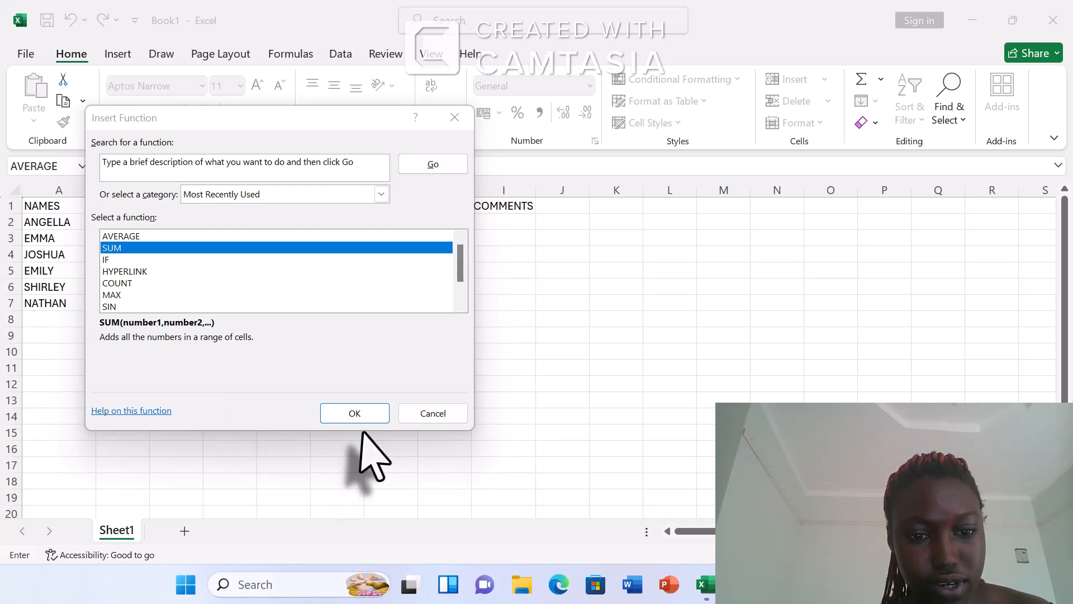
click(355, 414)
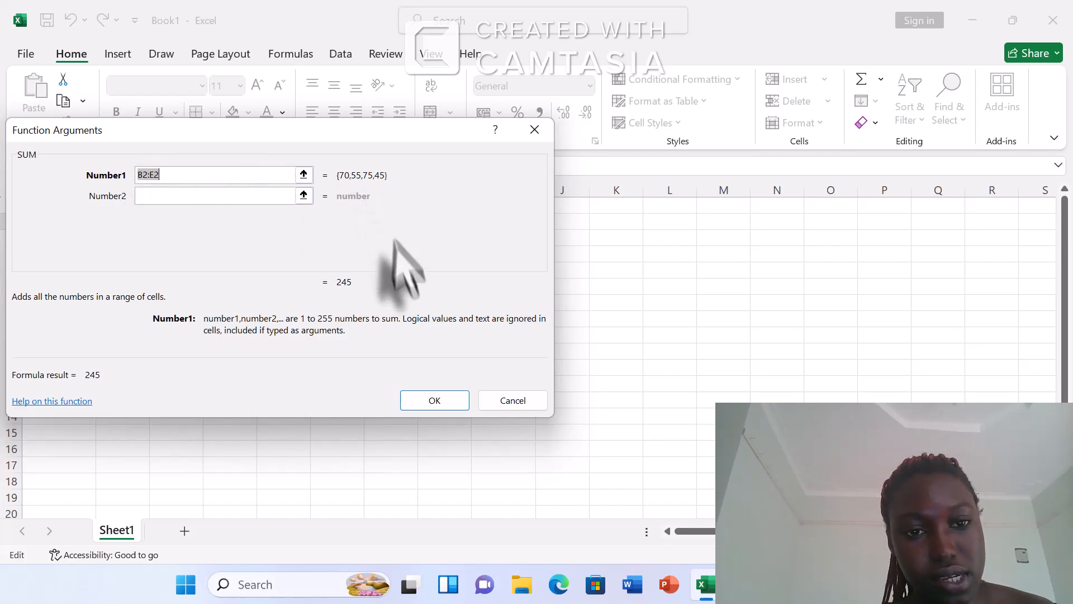
click(439, 410)
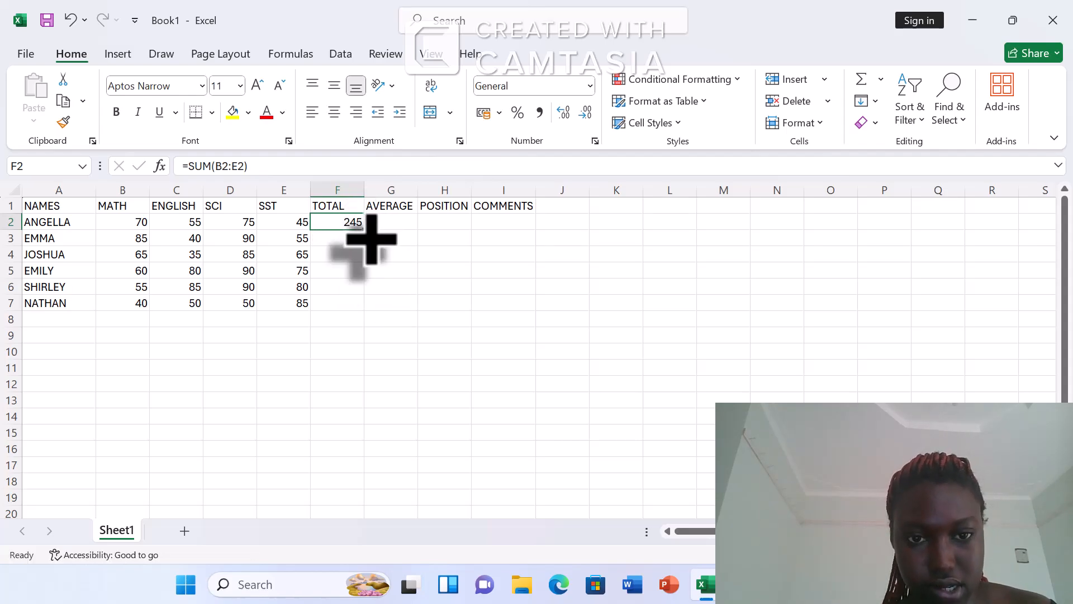
drag(371, 239, 361, 319)
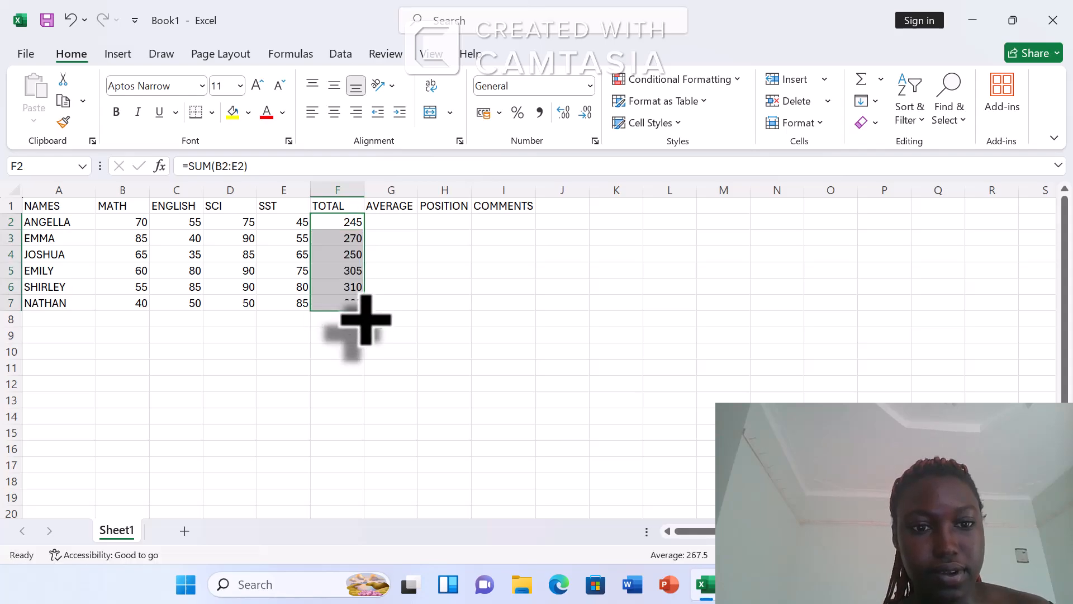
- Calculate the first student's AVERAGE in G2 with =AVERAGE(B2:F2) and copy the formula down through G7
click(403, 222)
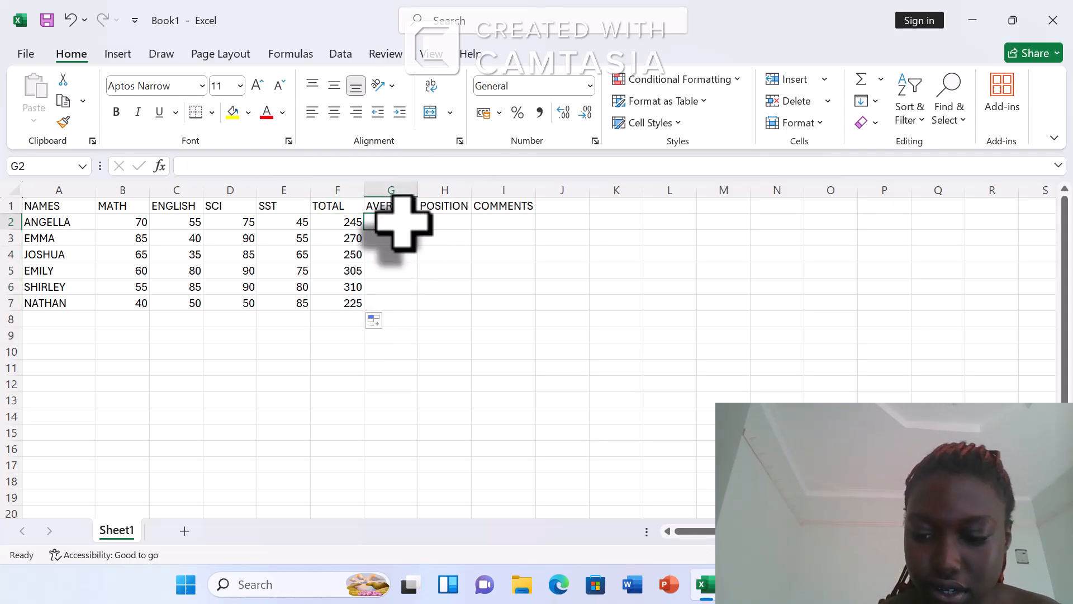
text(=)
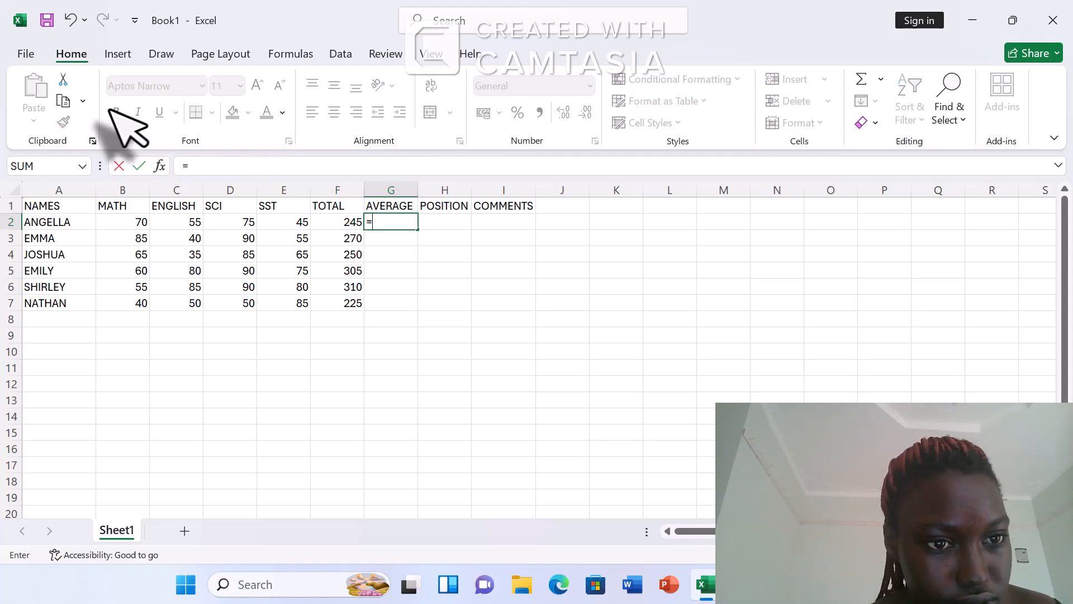
click(160, 166)
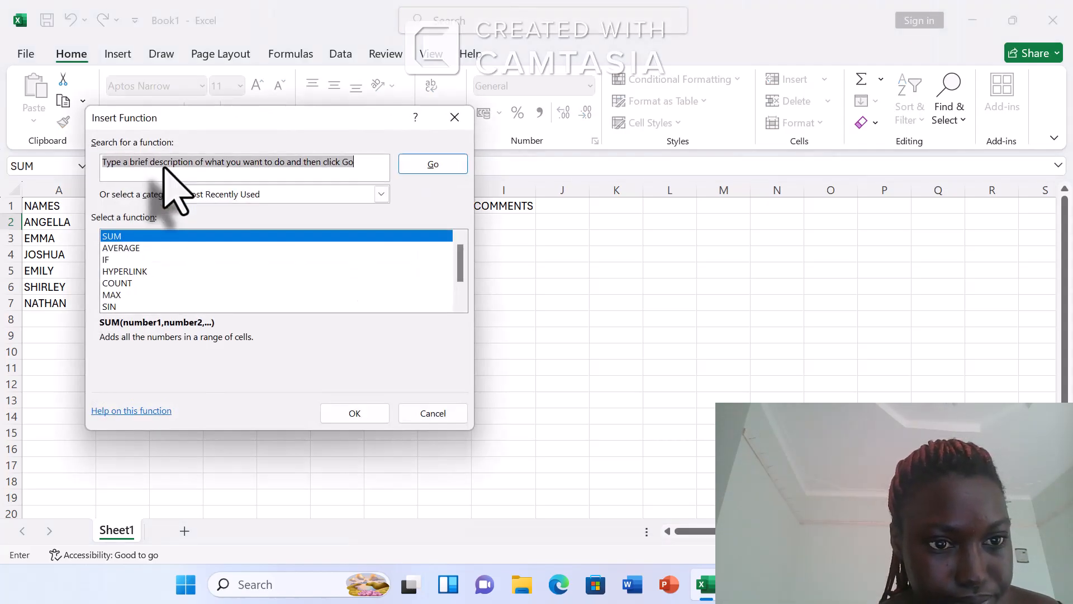
click(155, 247)
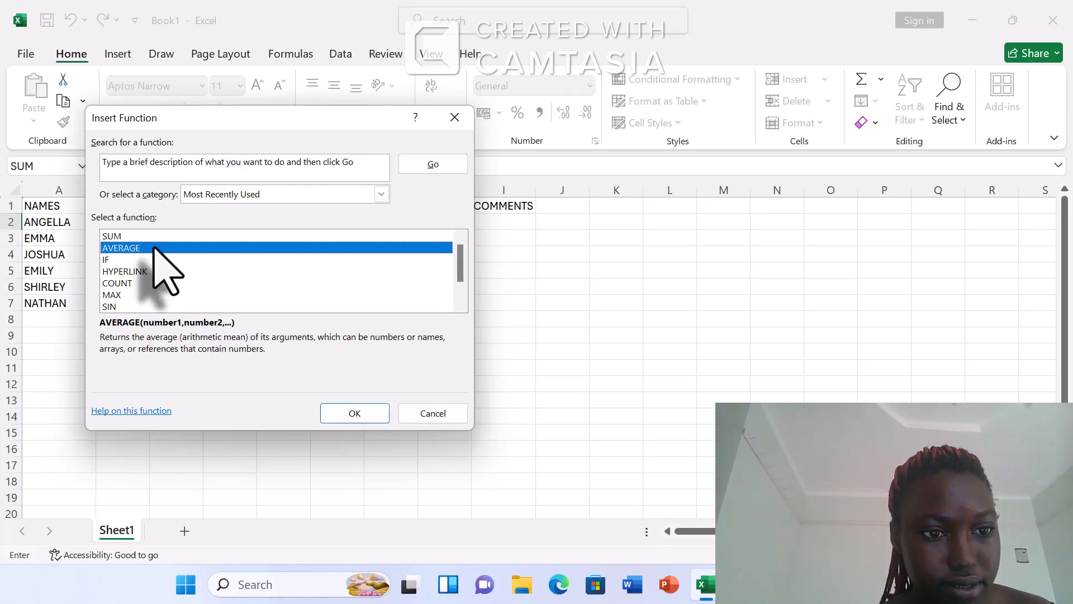
click(362, 413)
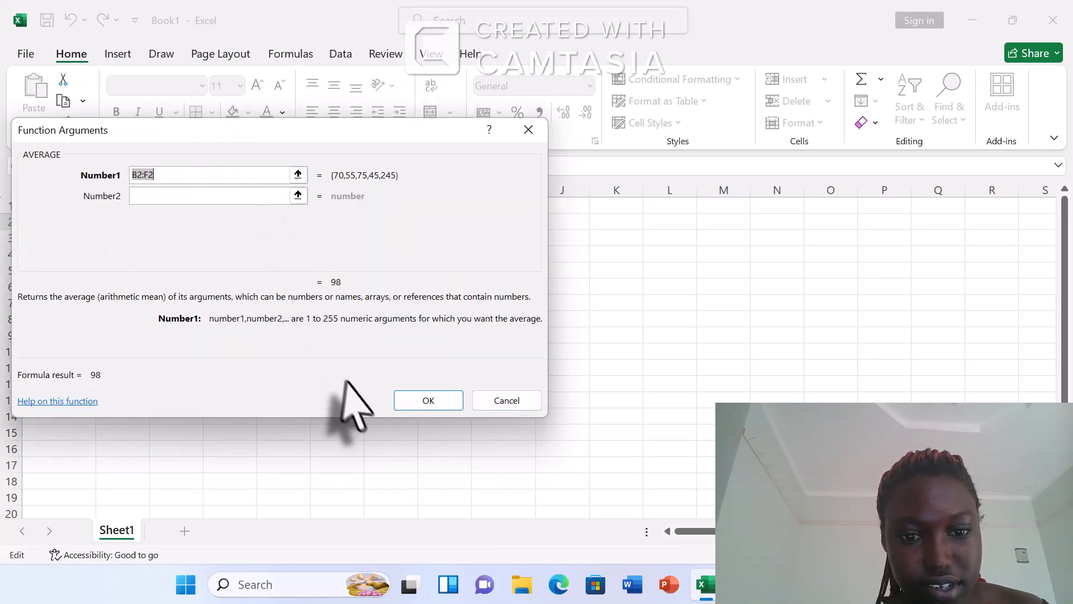
click(428, 400)
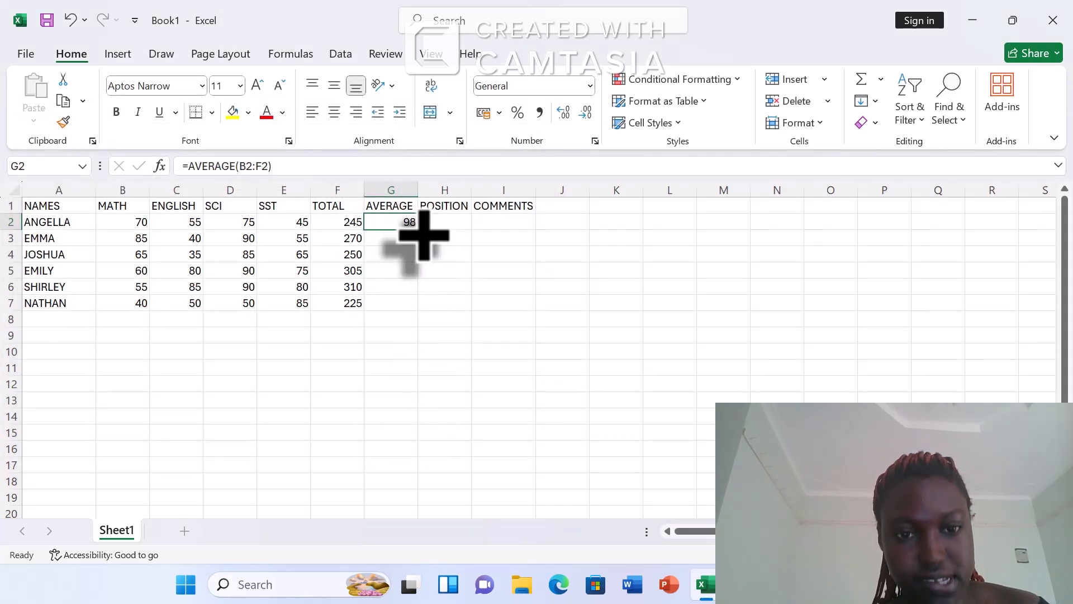
drag(424, 235, 433, 317)
- Write the POSITION formula =RANK(F2,F2:F7,0) in H2 to rank the first student's total in descending order
key(Right)
text(=RANK)
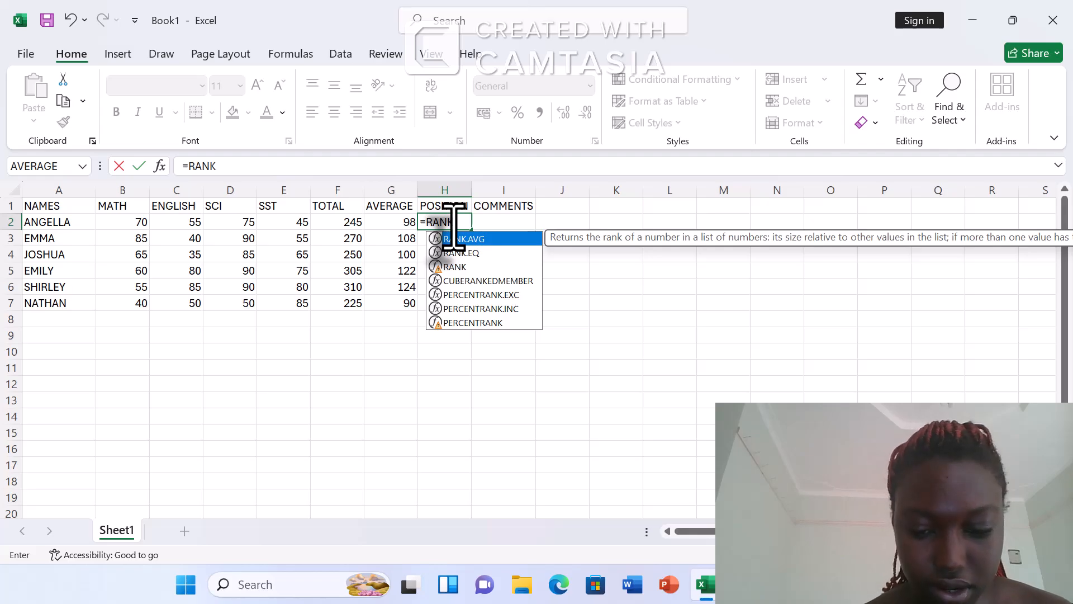
text(()
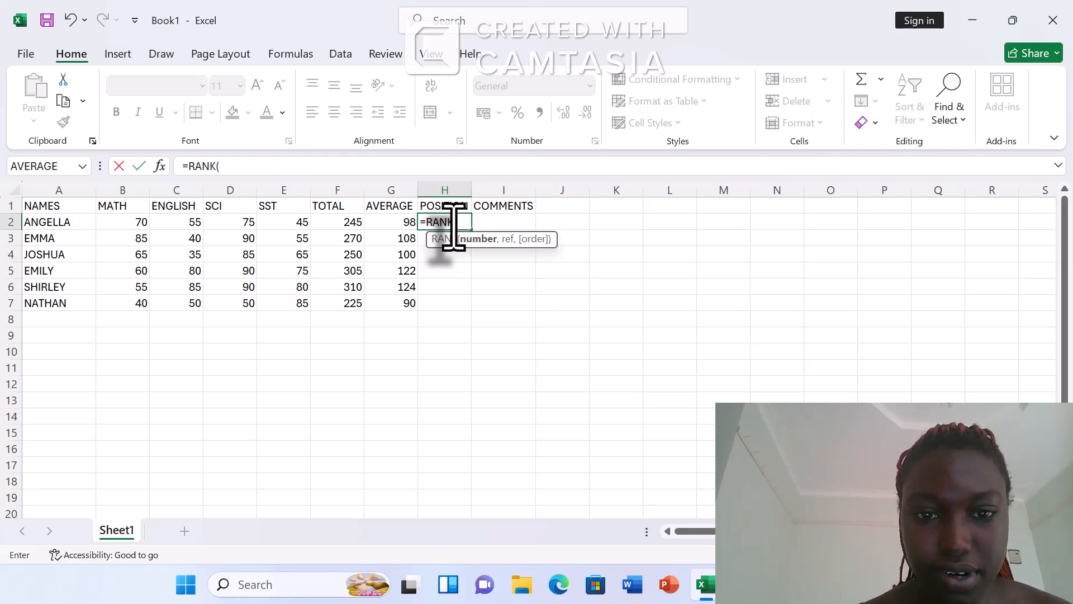
click(344, 222)
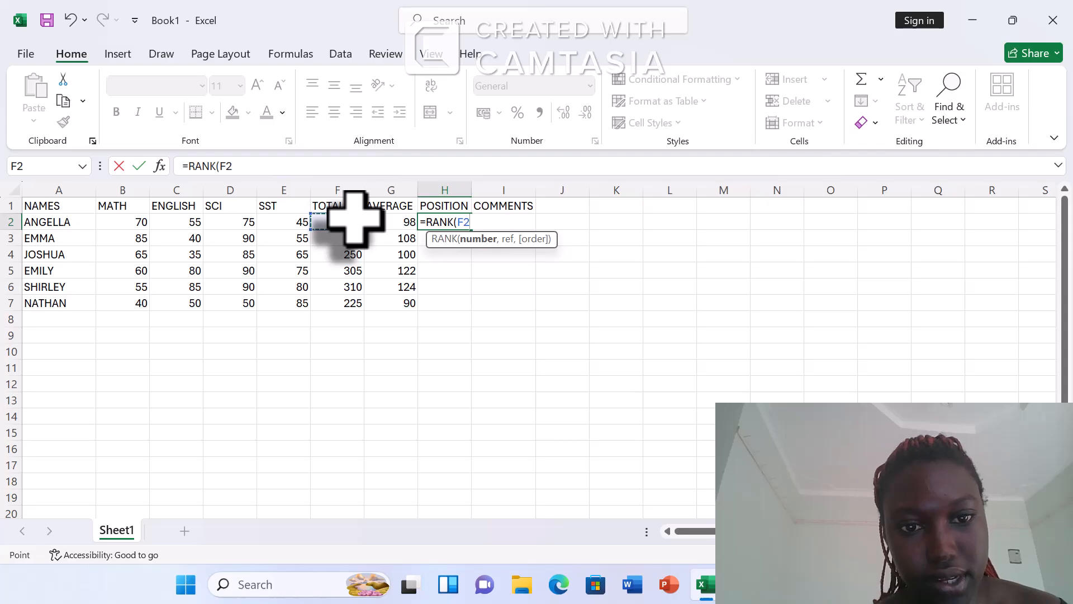
text(,)
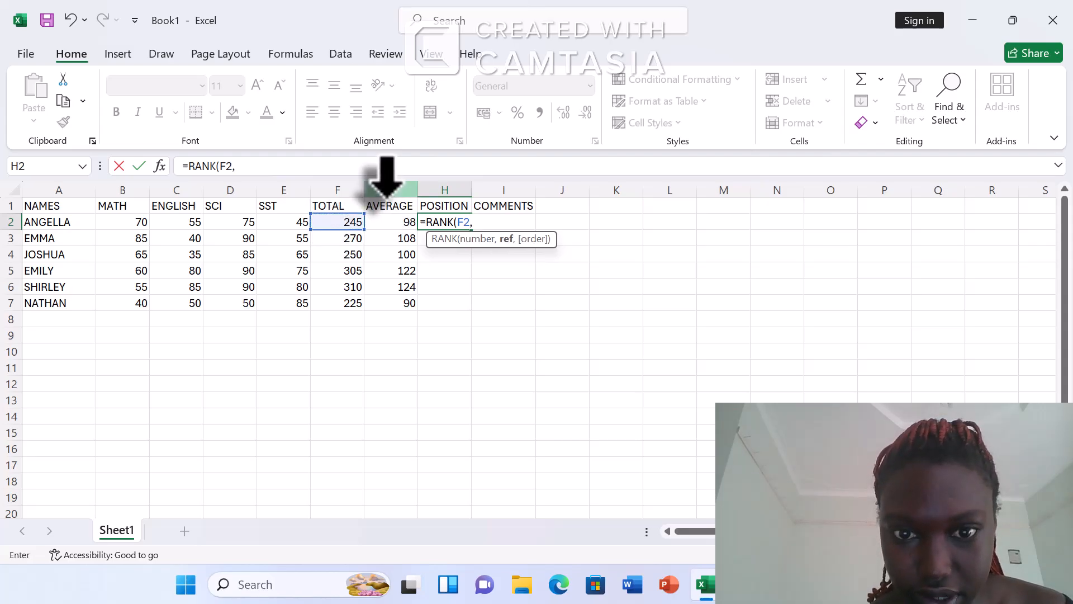
click(330, 221)
drag(329, 222, 348, 301)
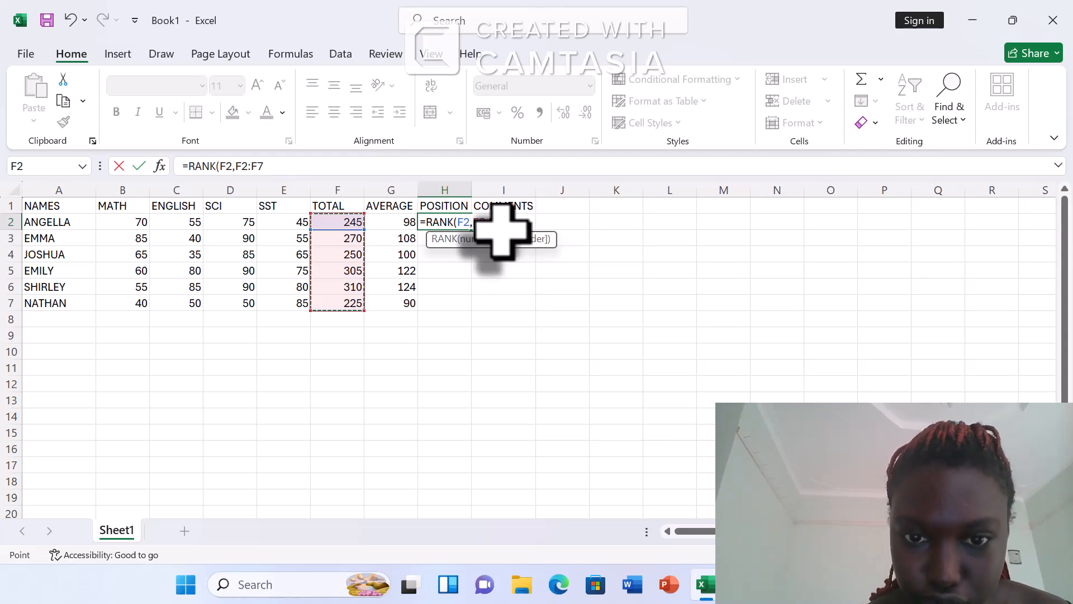
text(,)
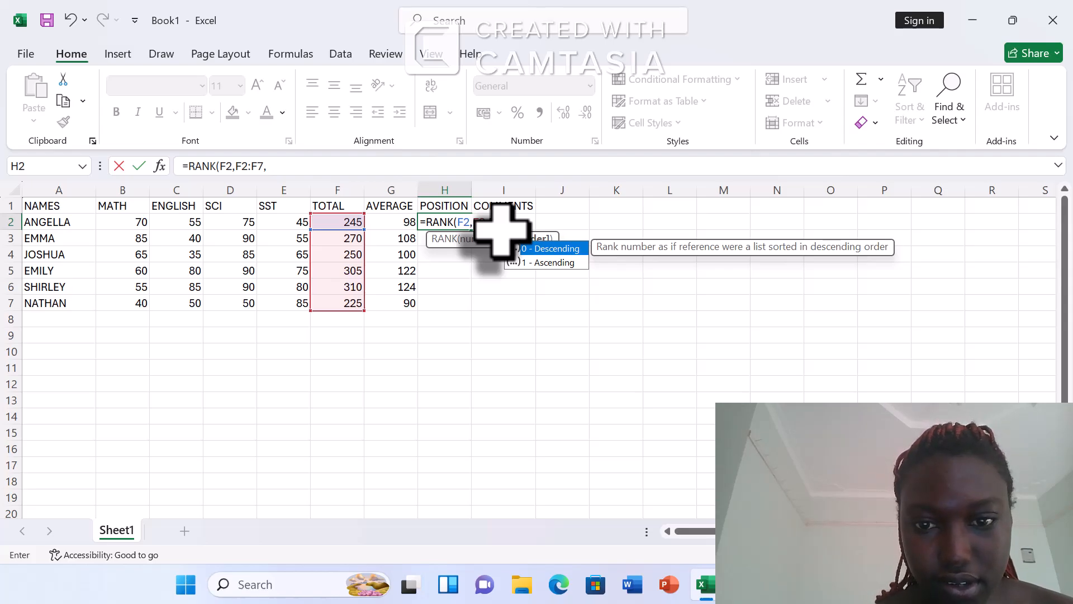
text(0)
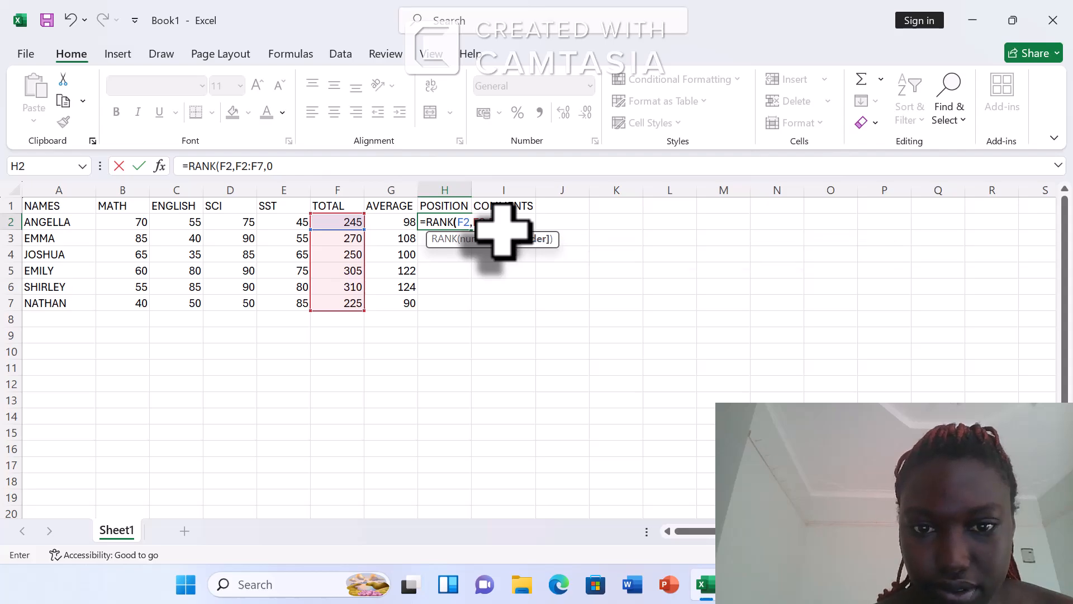
text())
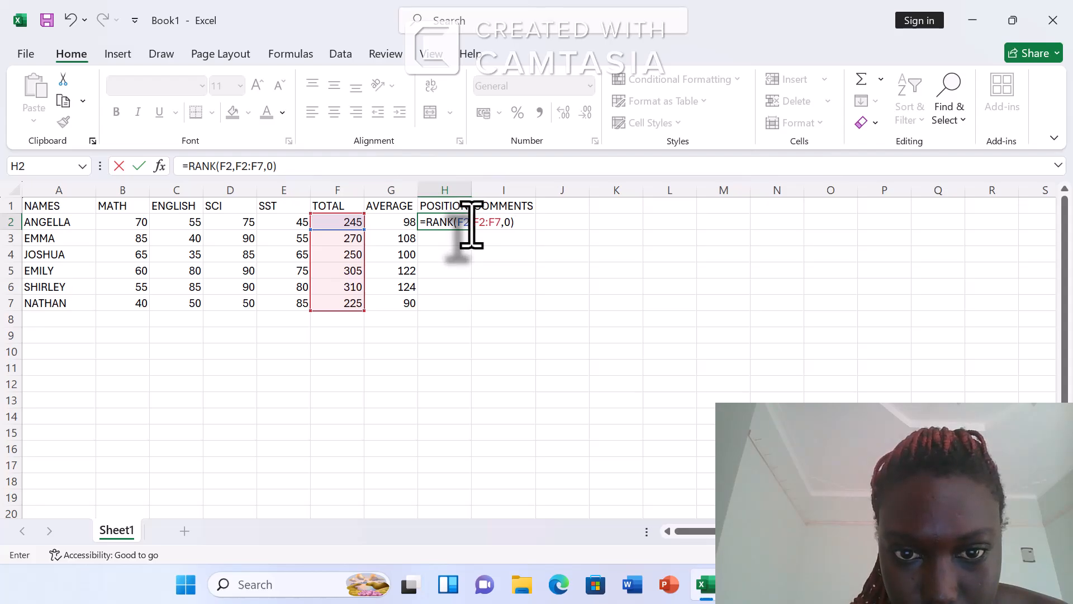
- Make the RANK range in H2 absolute as $F$2:$F$7 and copy the POSITION formula down through H7
click(471, 224)
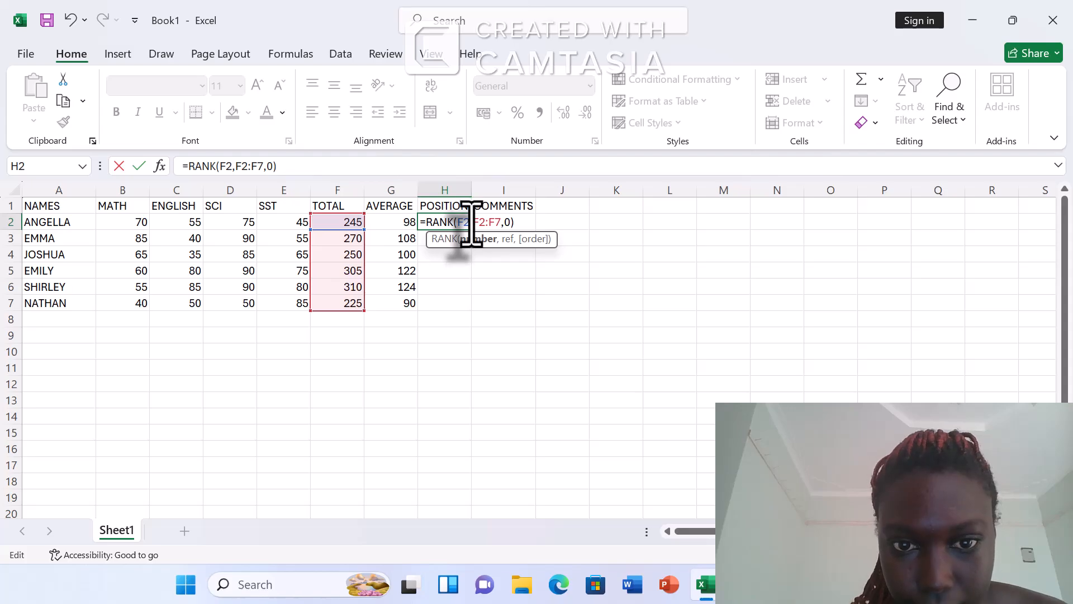
click(471, 224)
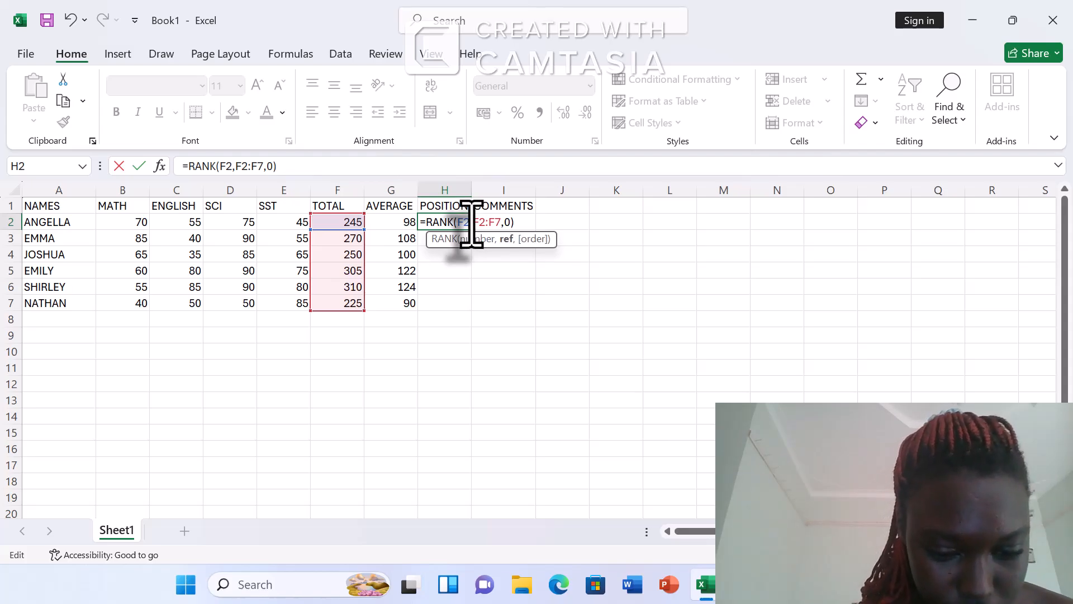
text($)
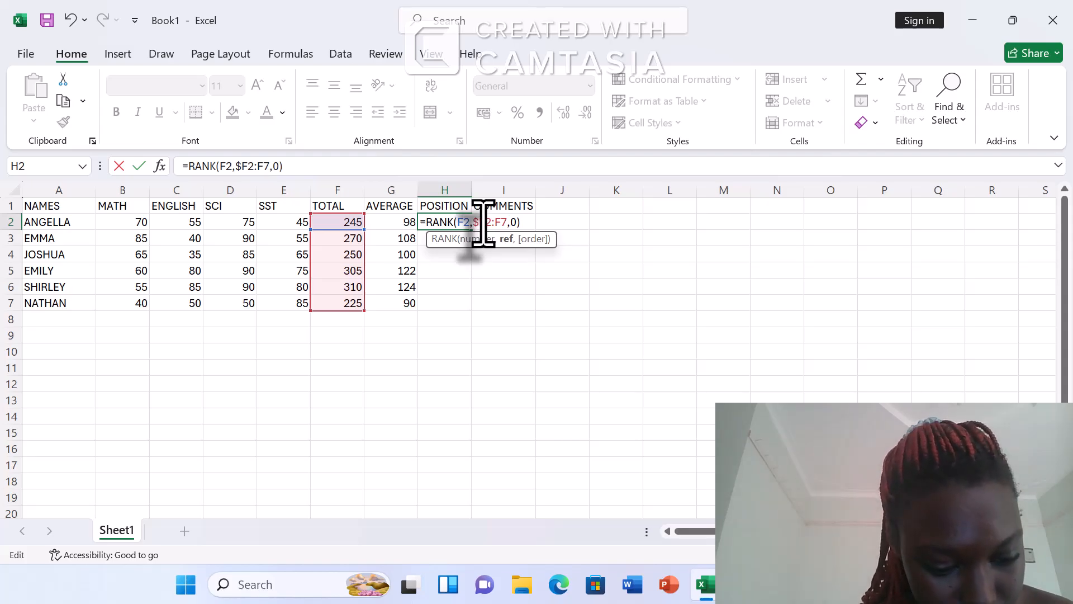
text($)
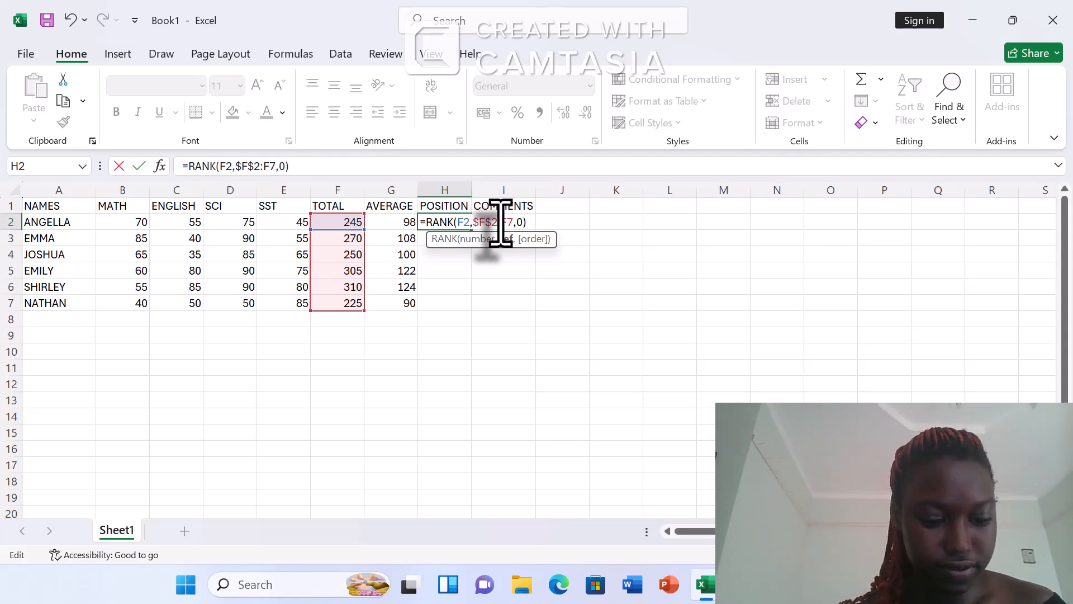
text($)
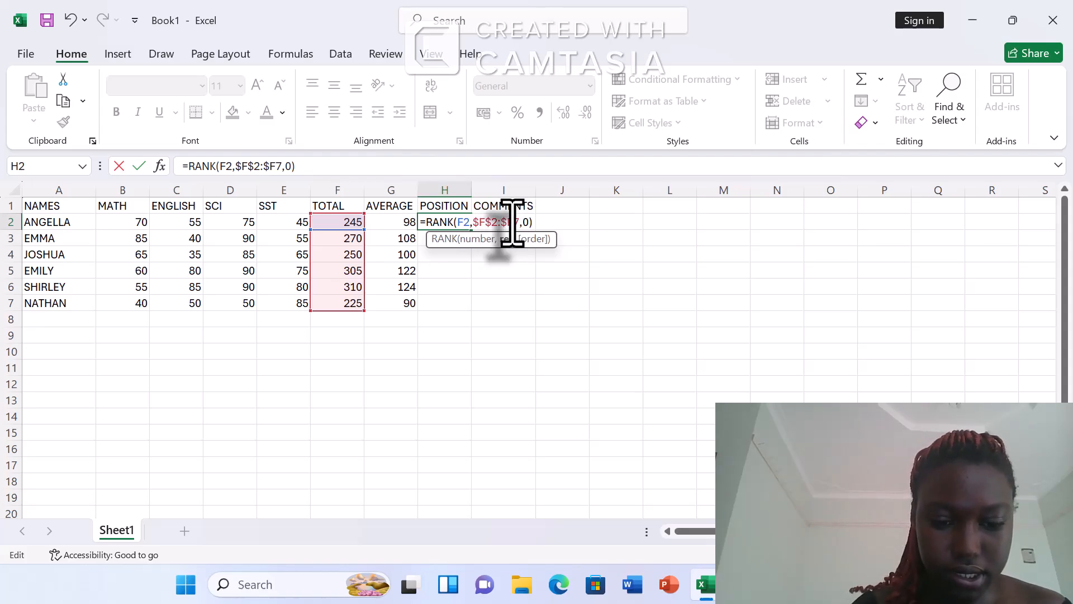
click(512, 223)
text($)
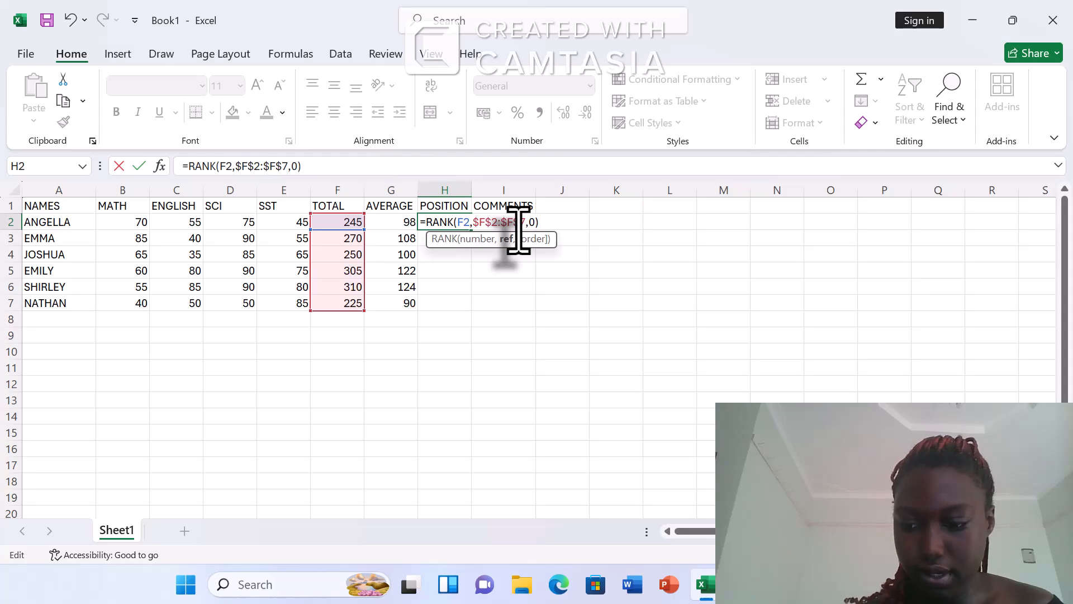
key(Return)
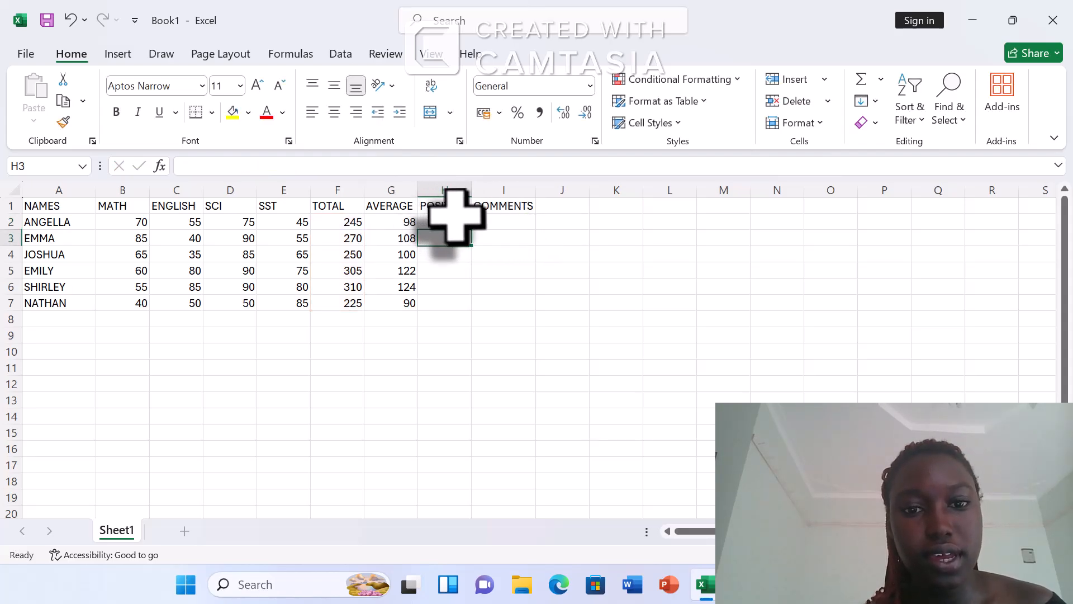
click(455, 220)
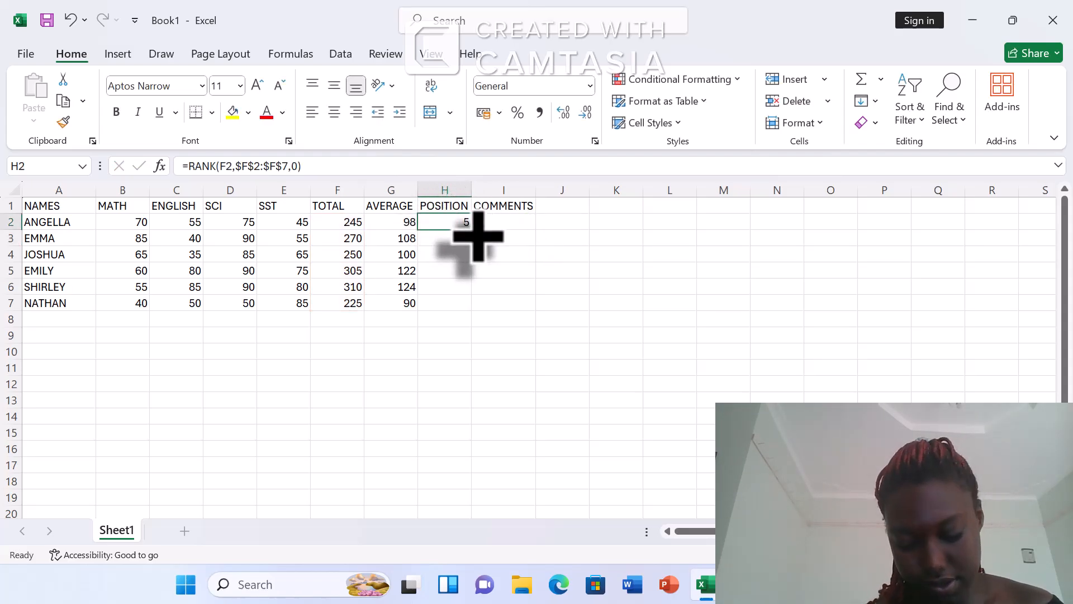
drag(472, 231, 489, 311)
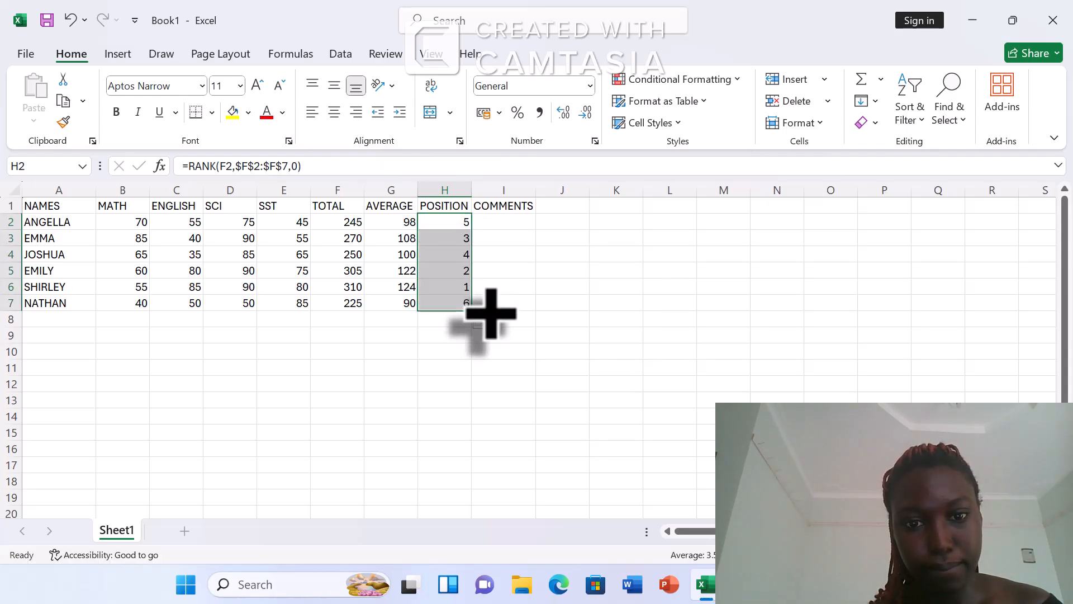
- Start the first student's COMMENTS formula in I2 as an IF that tests whether the average is above 95, =IF(G2>95,
click(489, 222)
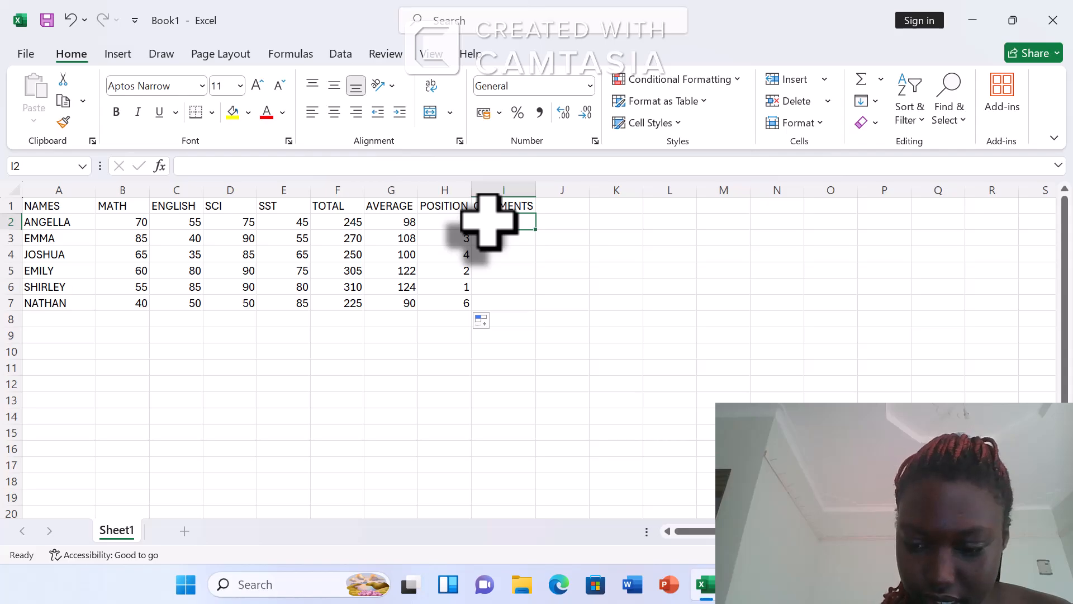
text(=)
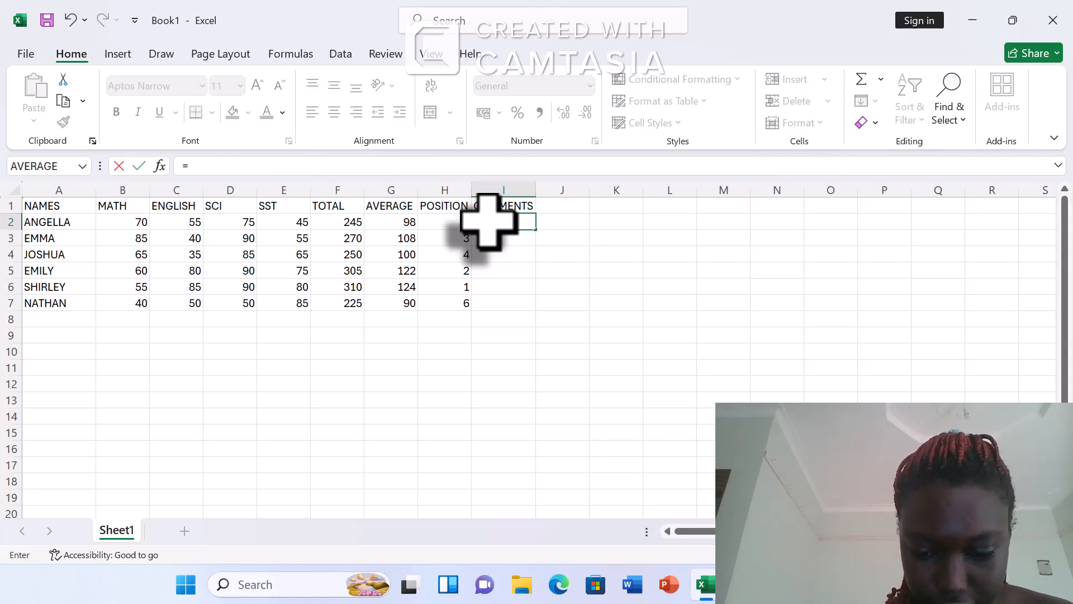
text(IF)
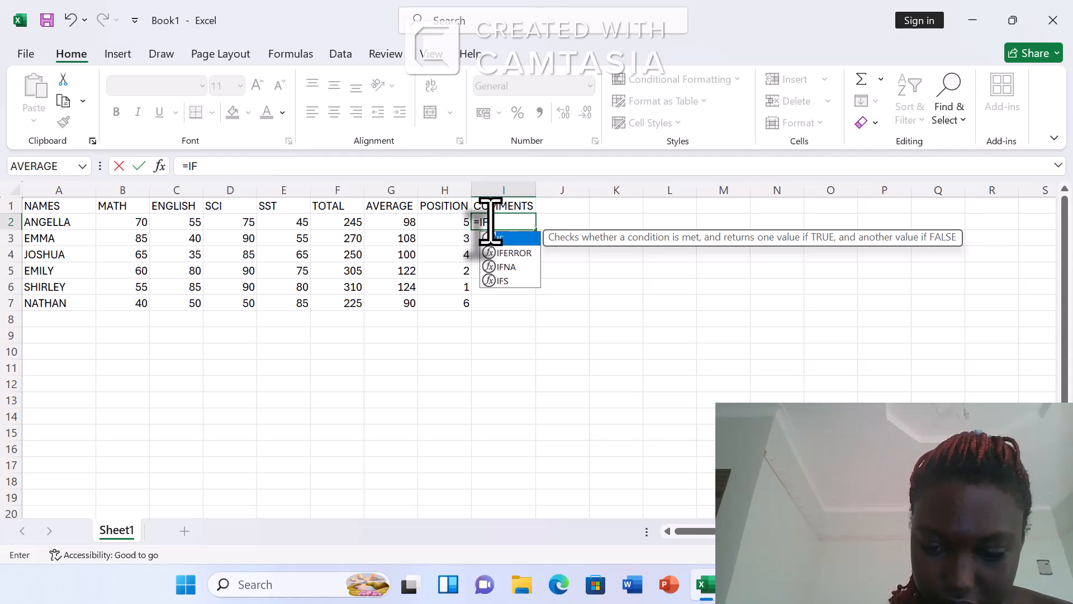
text(()
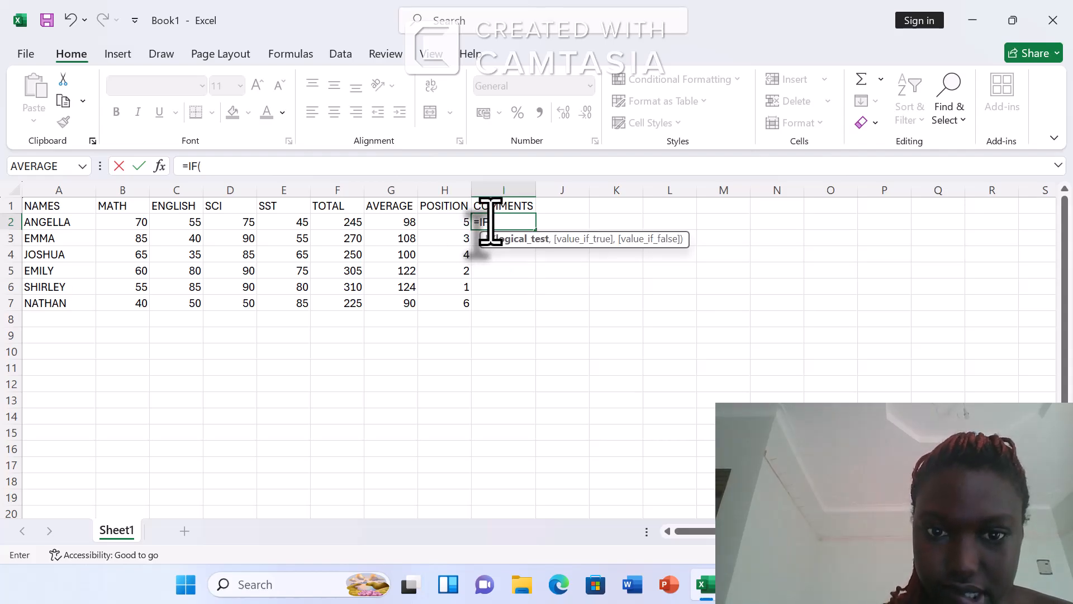
click(399, 222)
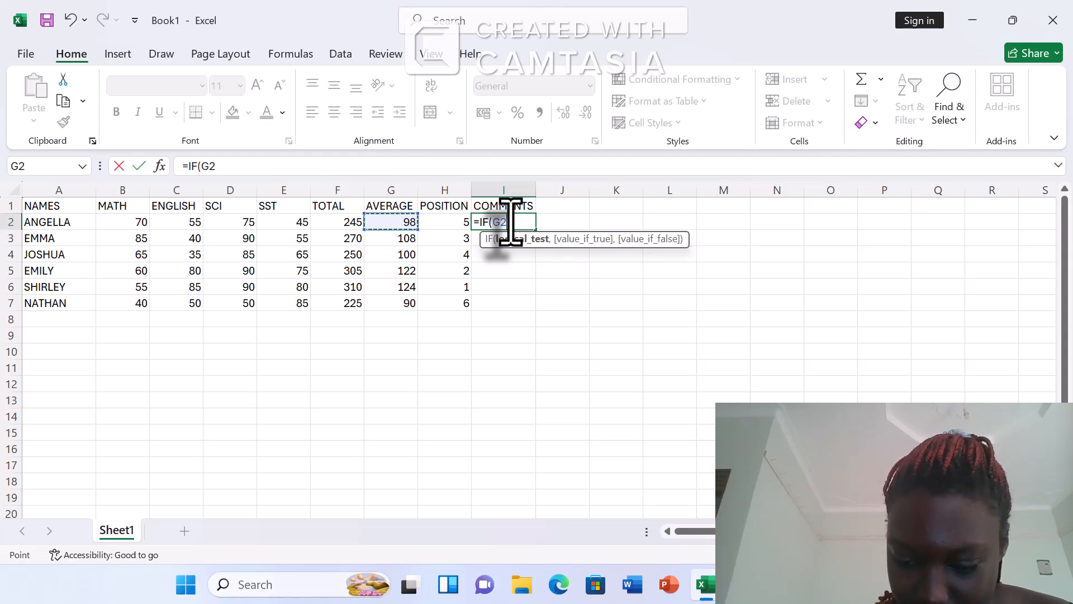
text(.)
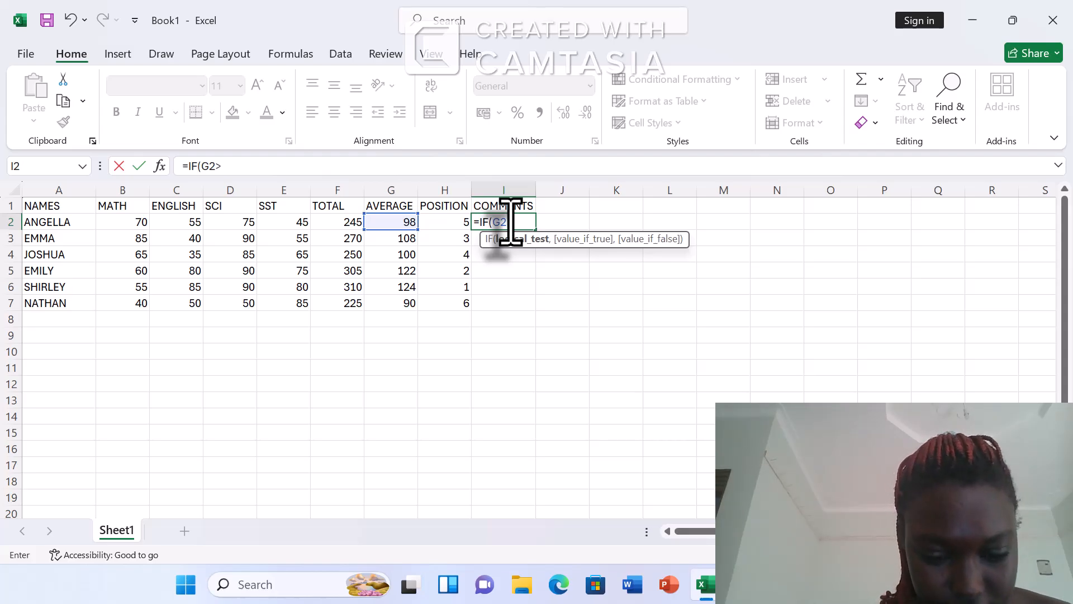
text(9)
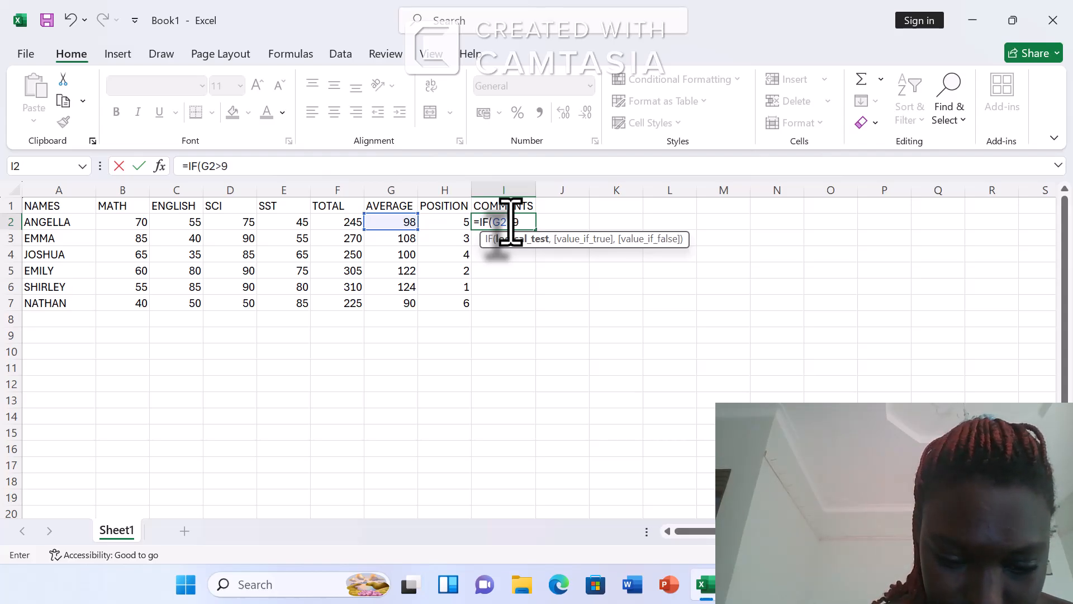
text(5)
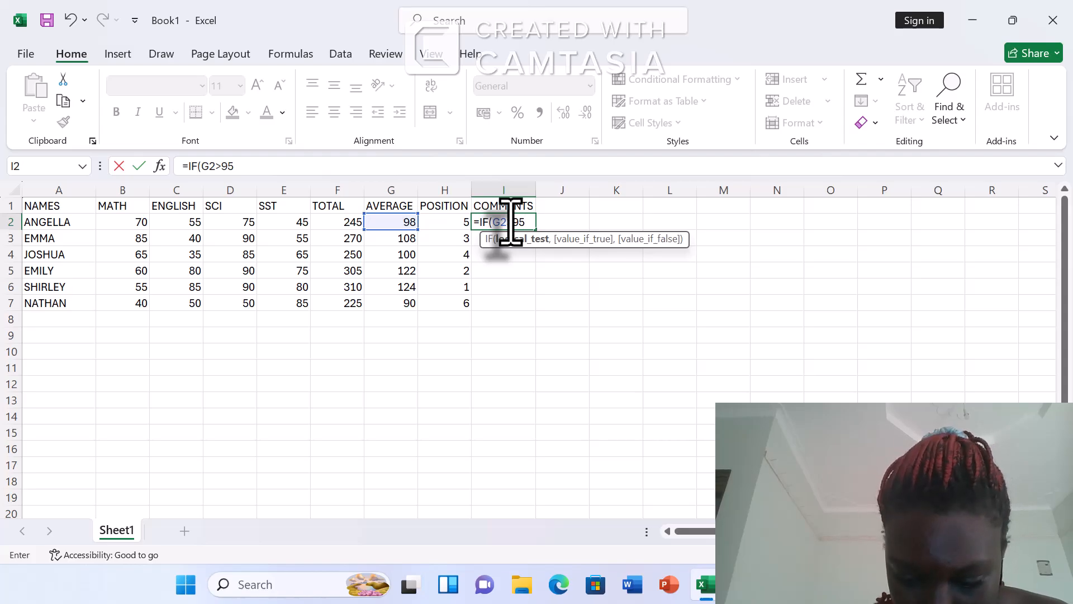
text(,)
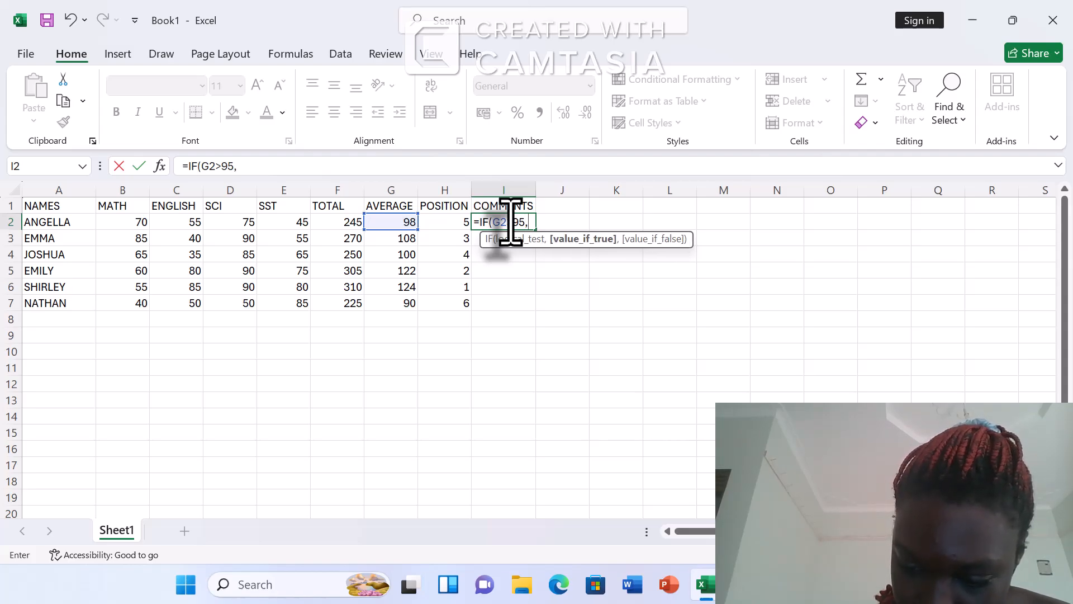
- Complete the I2 formula with "PROMOTED" if true and "REPEAT" if false, and copy it down through I7
text(")
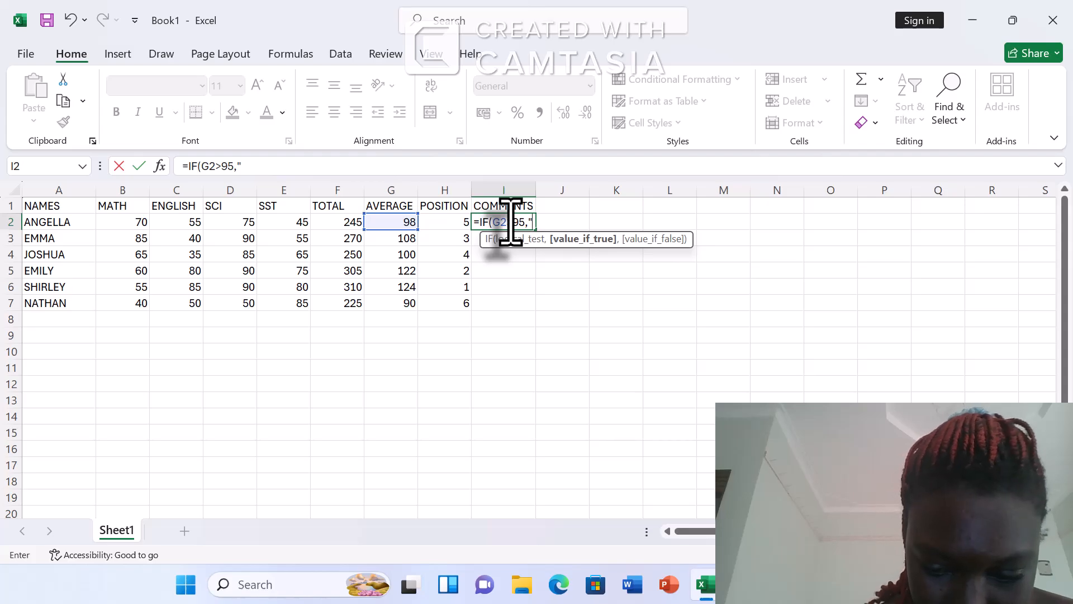
text(PR)
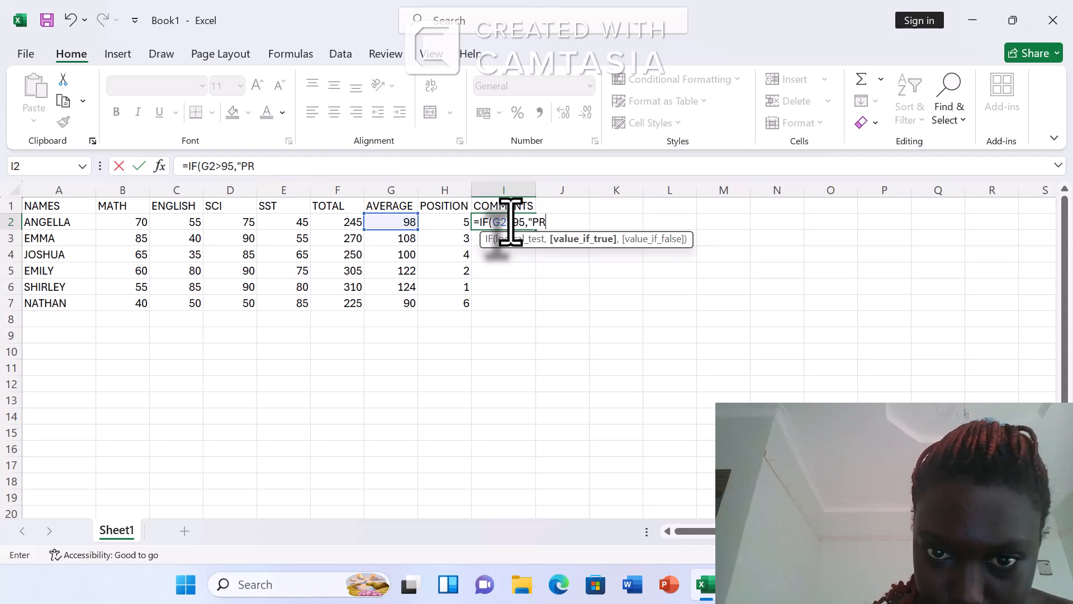
text(OMO)
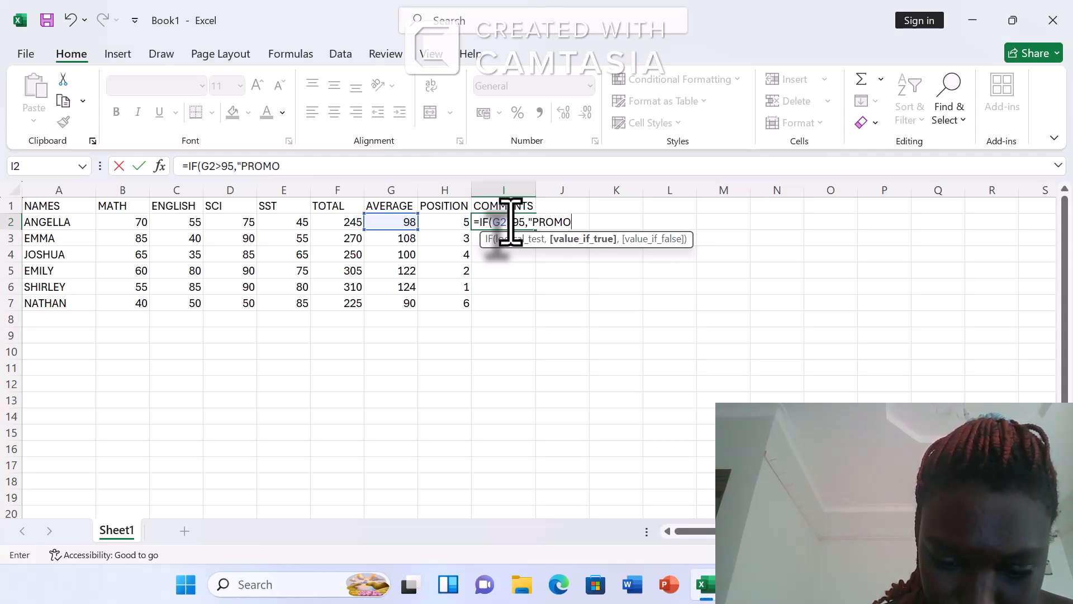
text(TED)
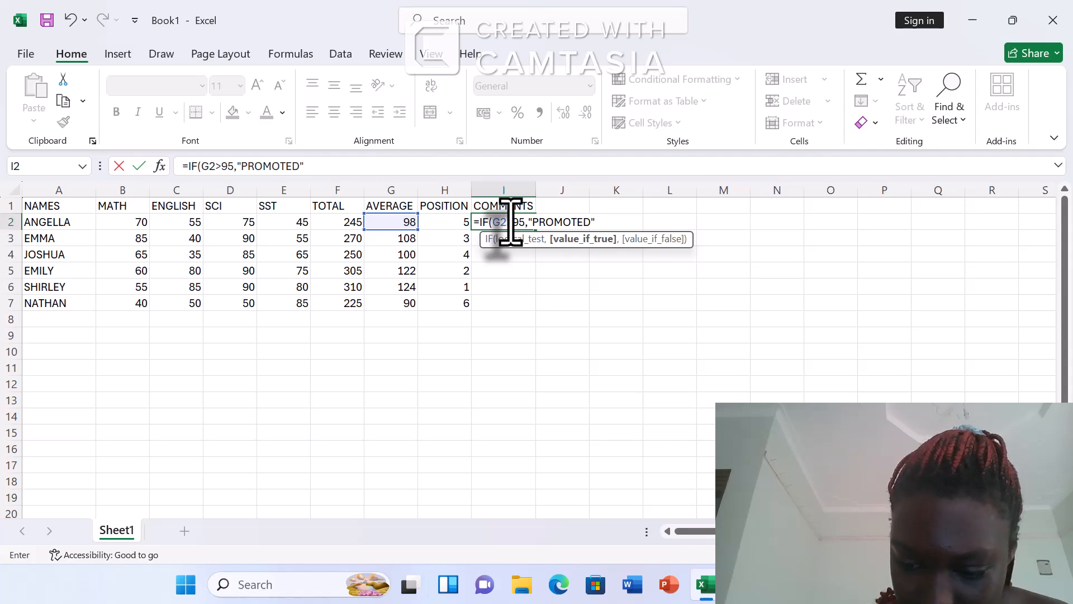
text(",)
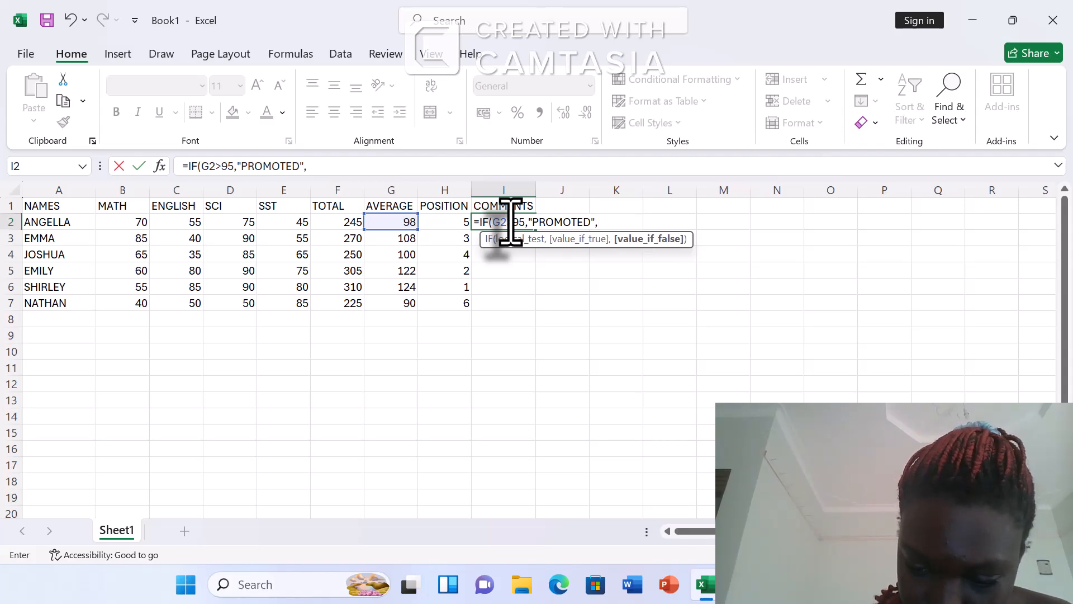
text("REP)
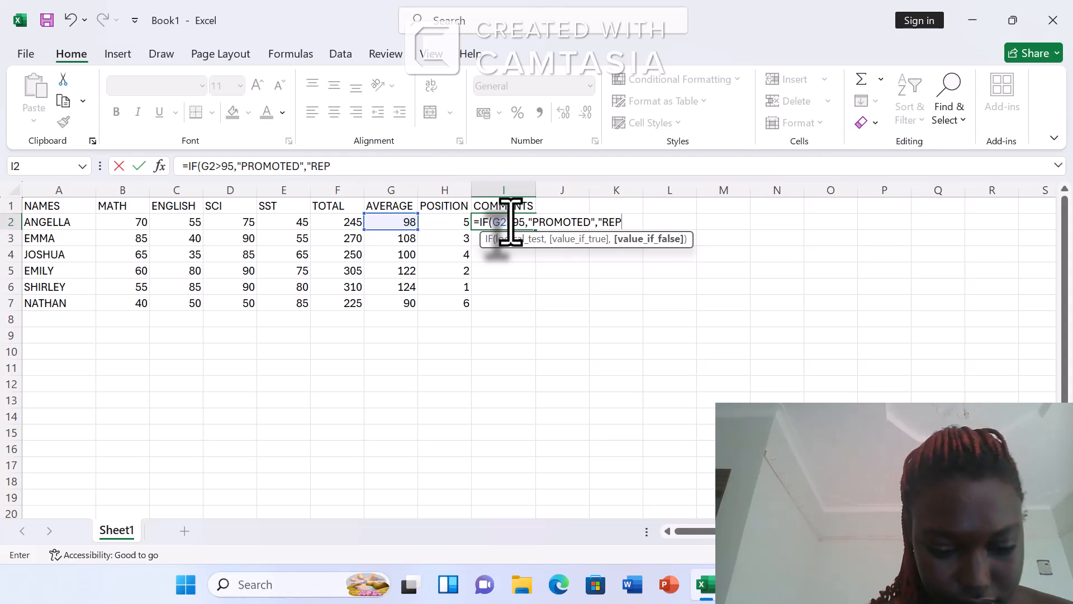
text(EAT)
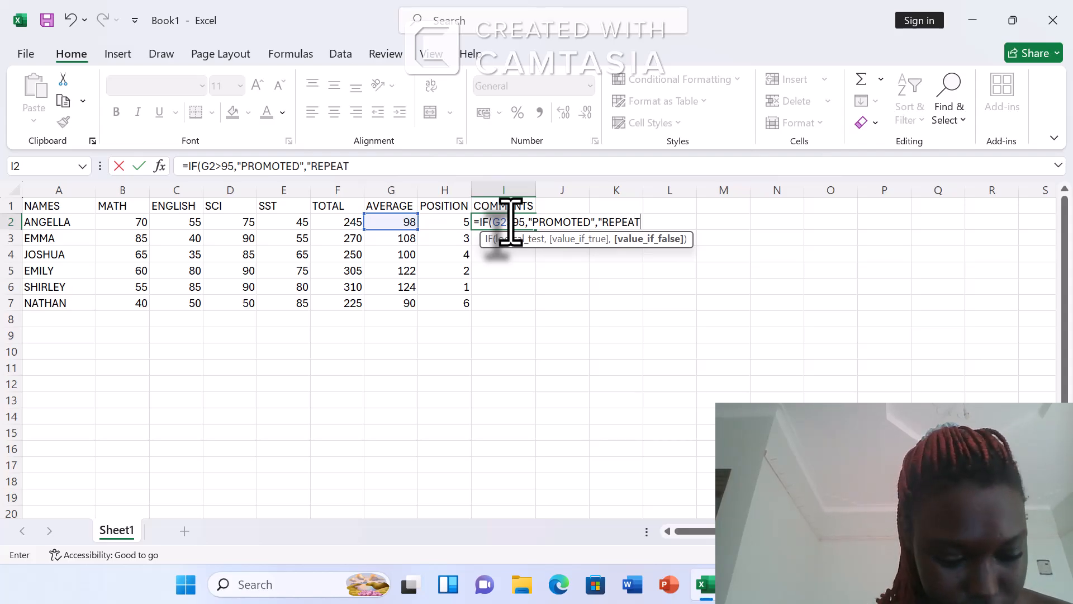
text(")
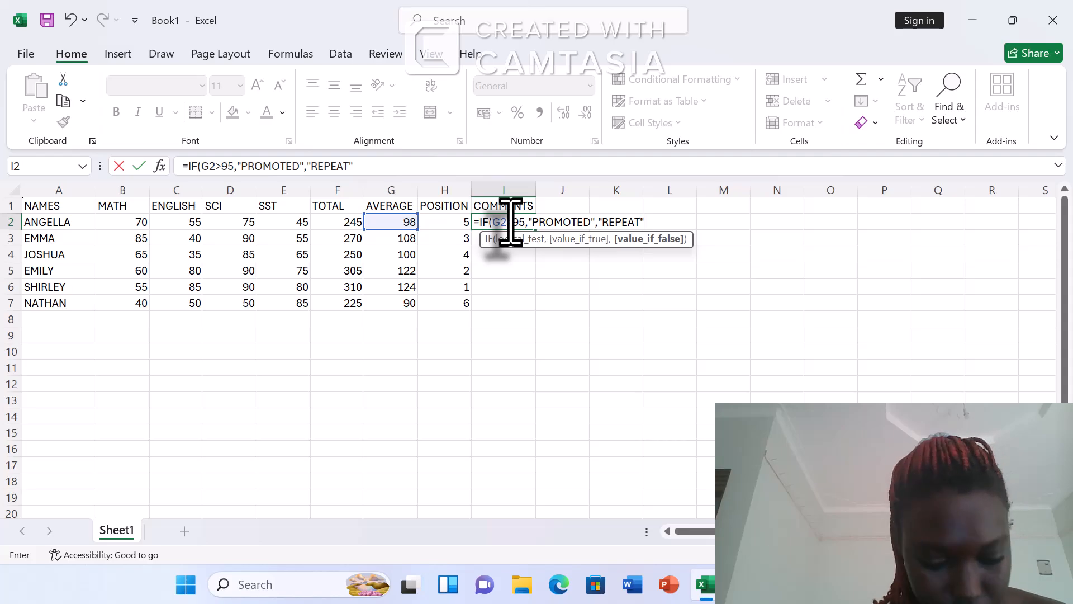
text())
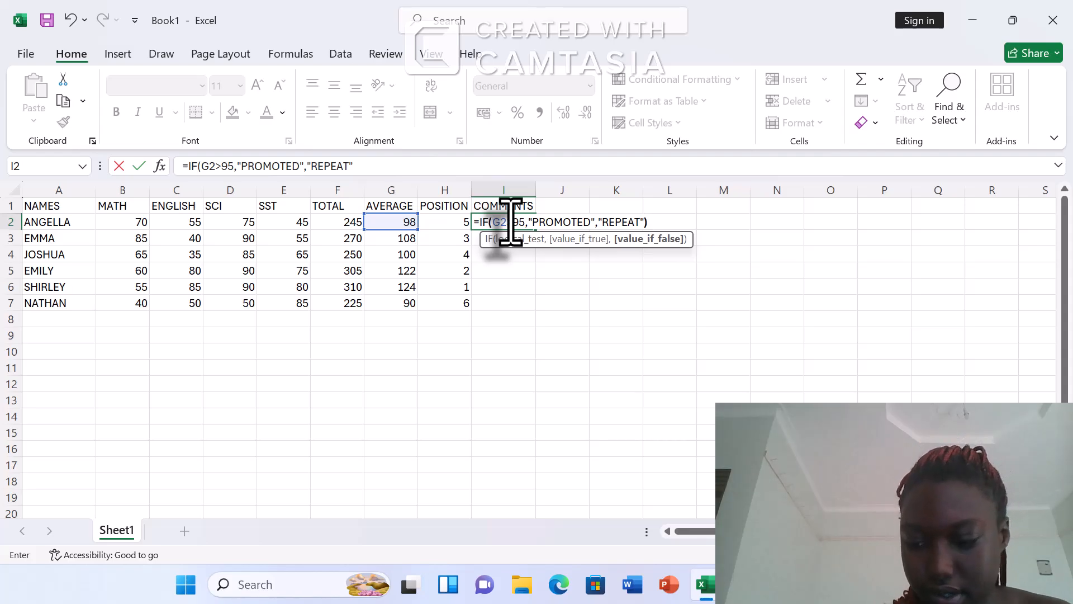
key(Return)
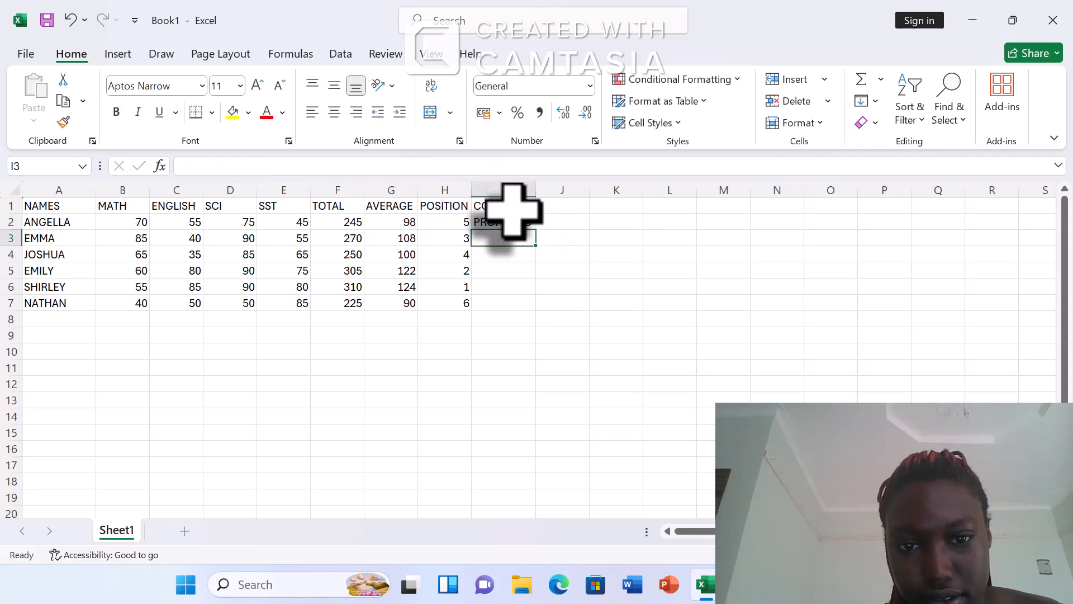
click(509, 222)
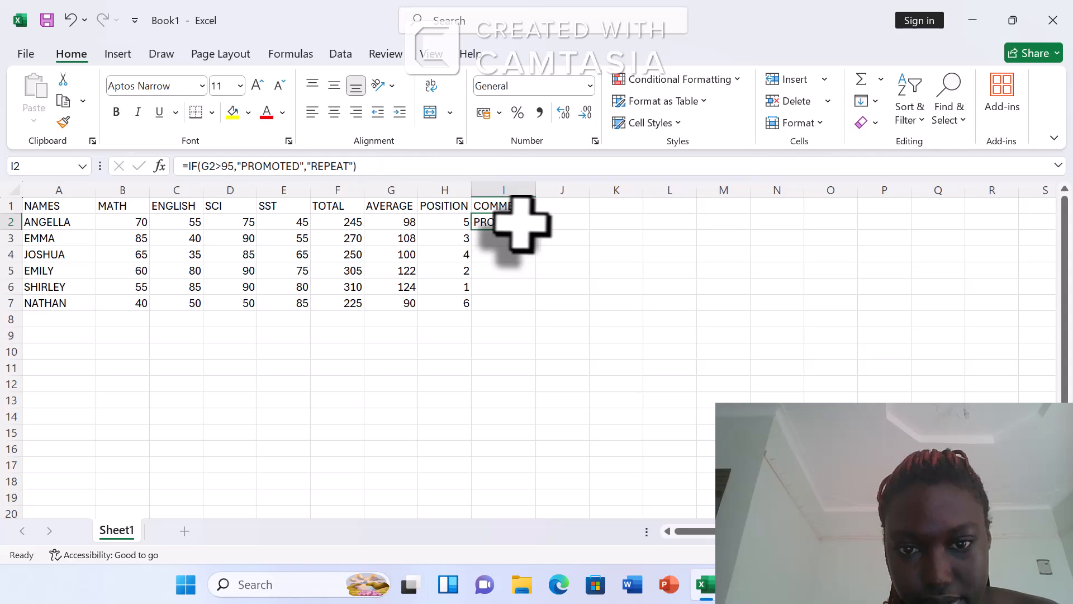
drag(539, 237, 551, 313)
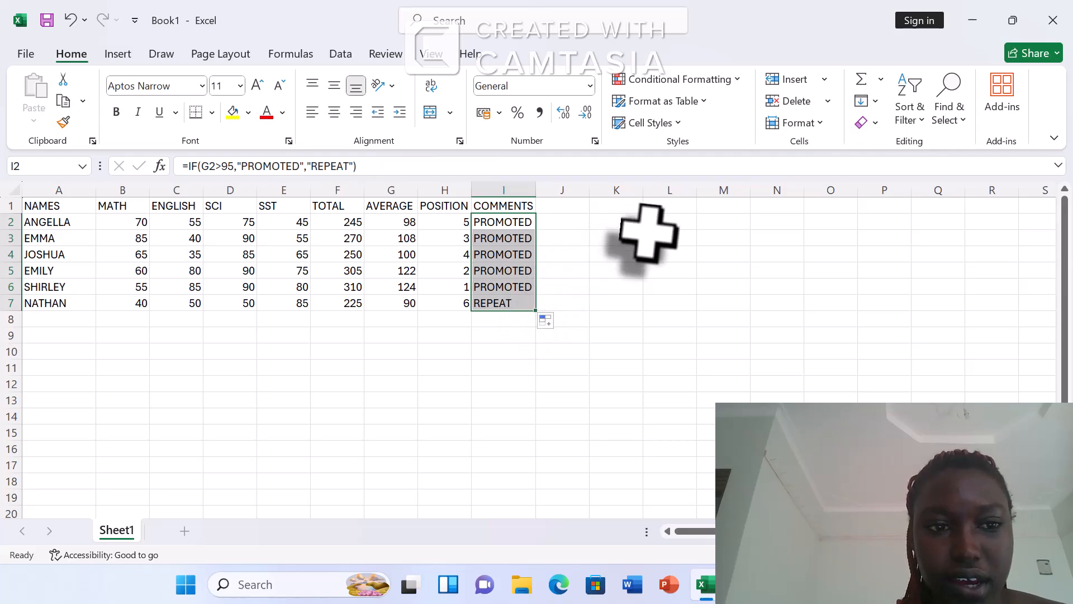
- Insert a new column between MATH and ENGLISH and give it the heading GRADE in C1
click(200, 207)
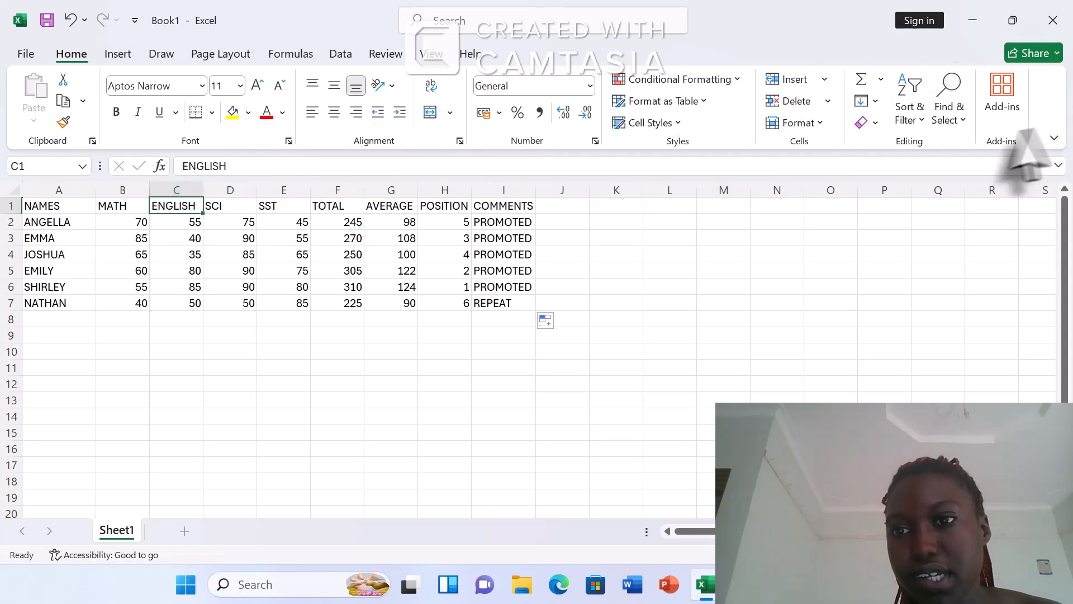
click(824, 80)
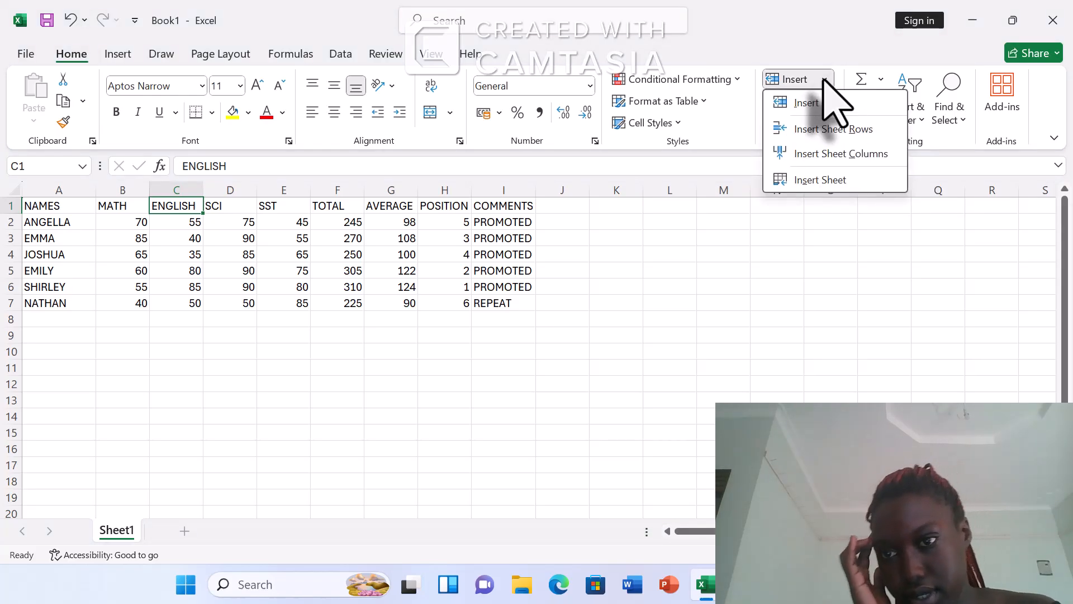
click(865, 155)
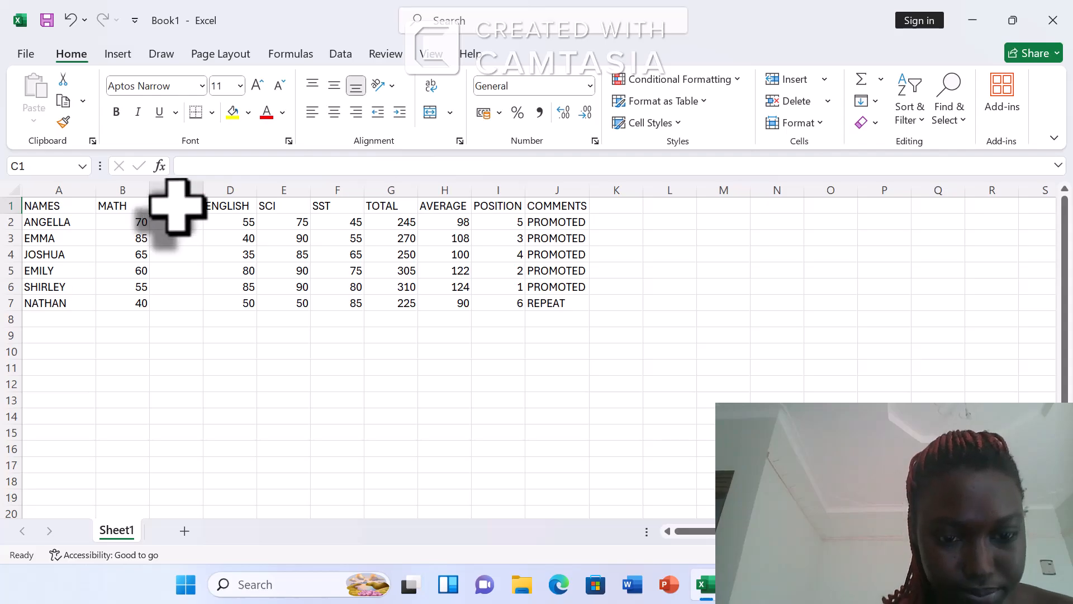
text(GRA)
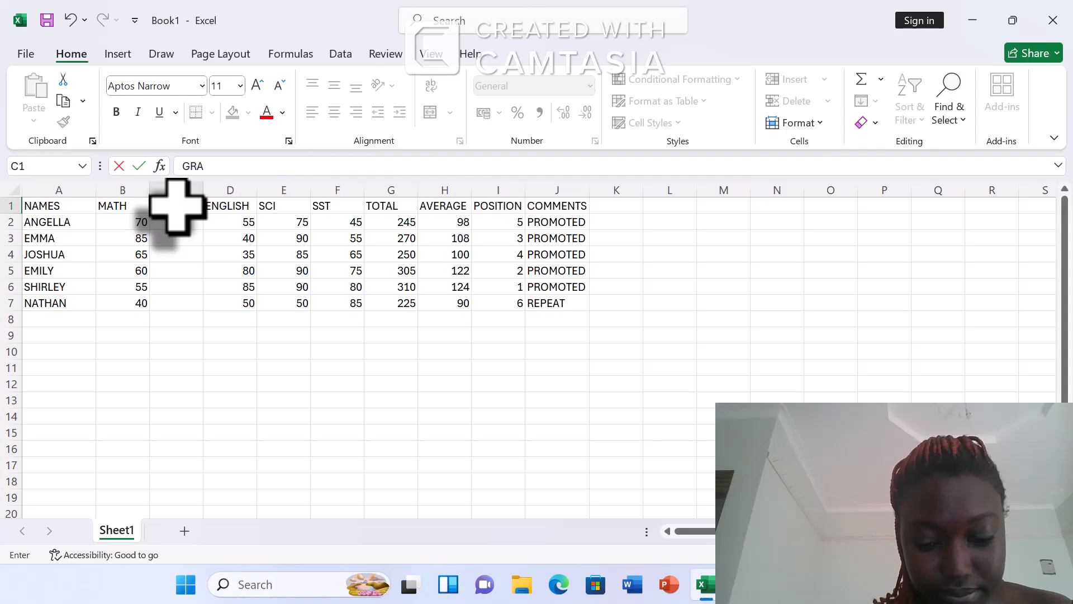
text(DE)
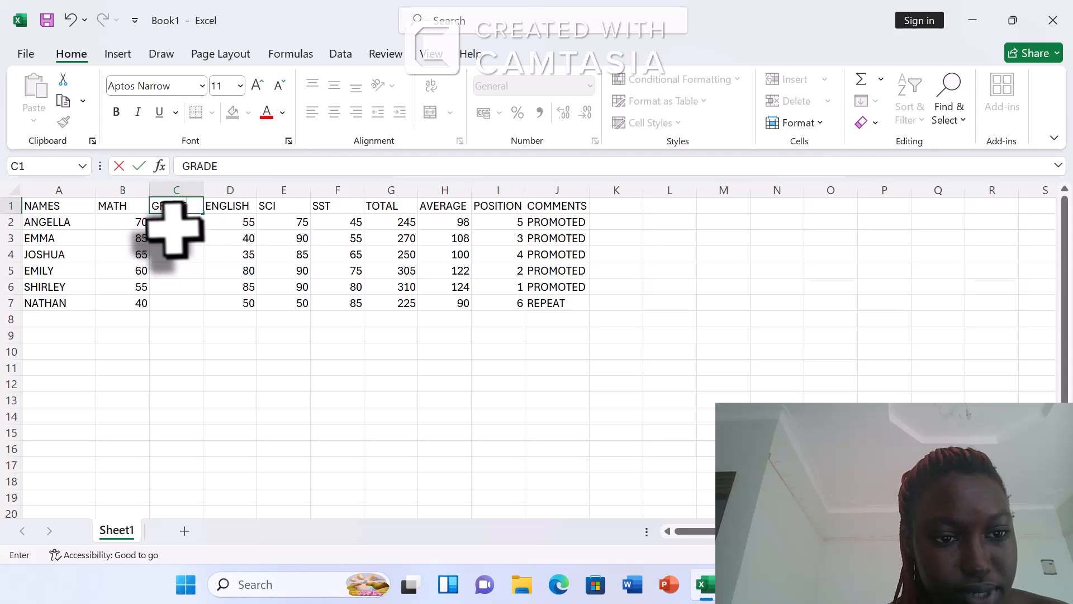
- Start the first student's GRADE formula in C2 as an IF that tests whether the math mark is above 75, =IF(B2>75,
click(157, 221)
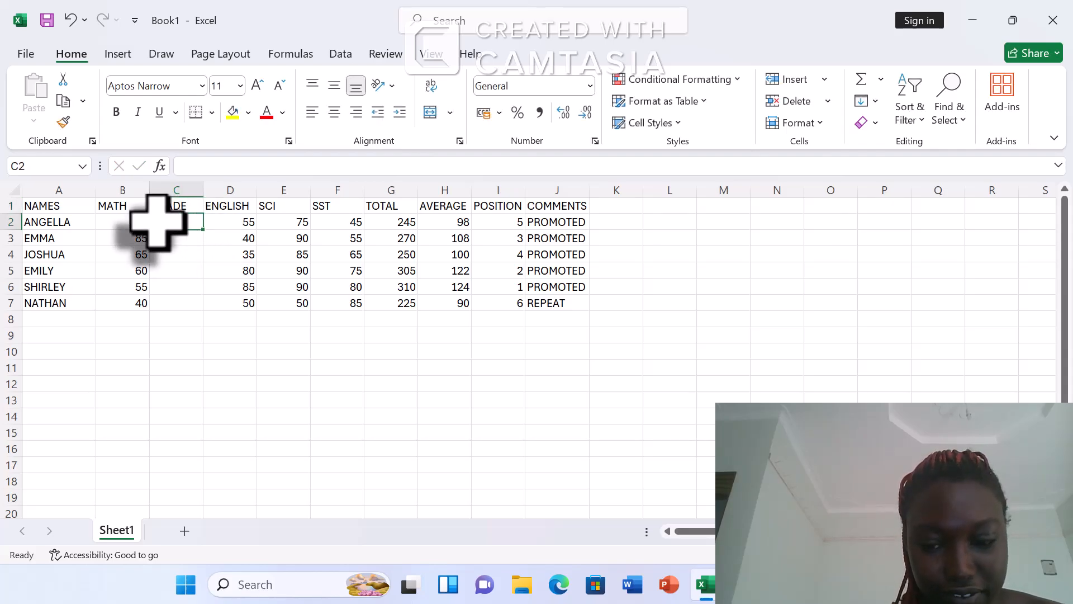
text(=)
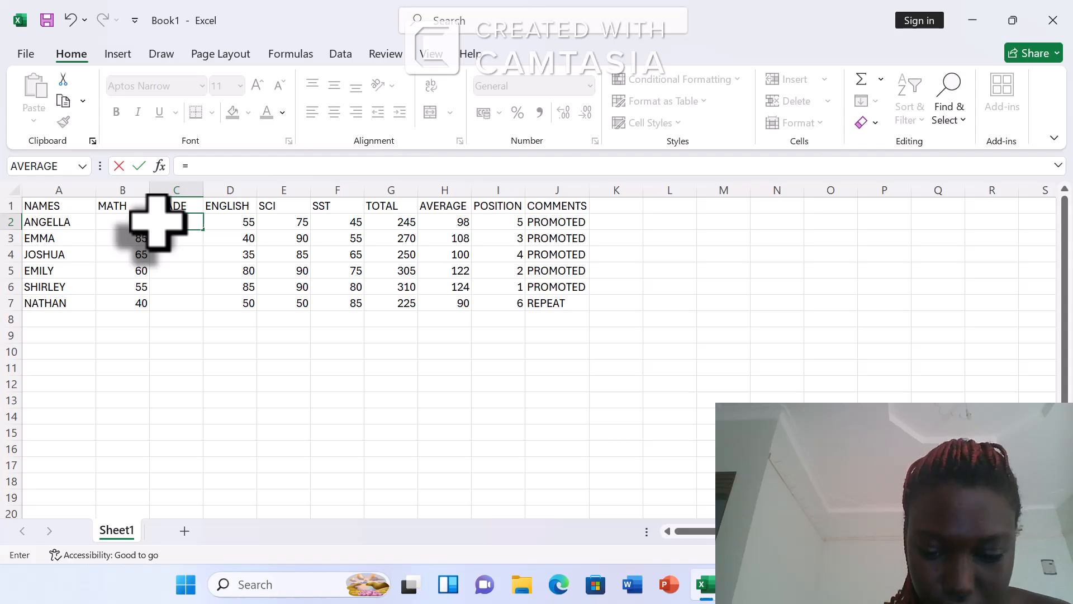
text(IF)
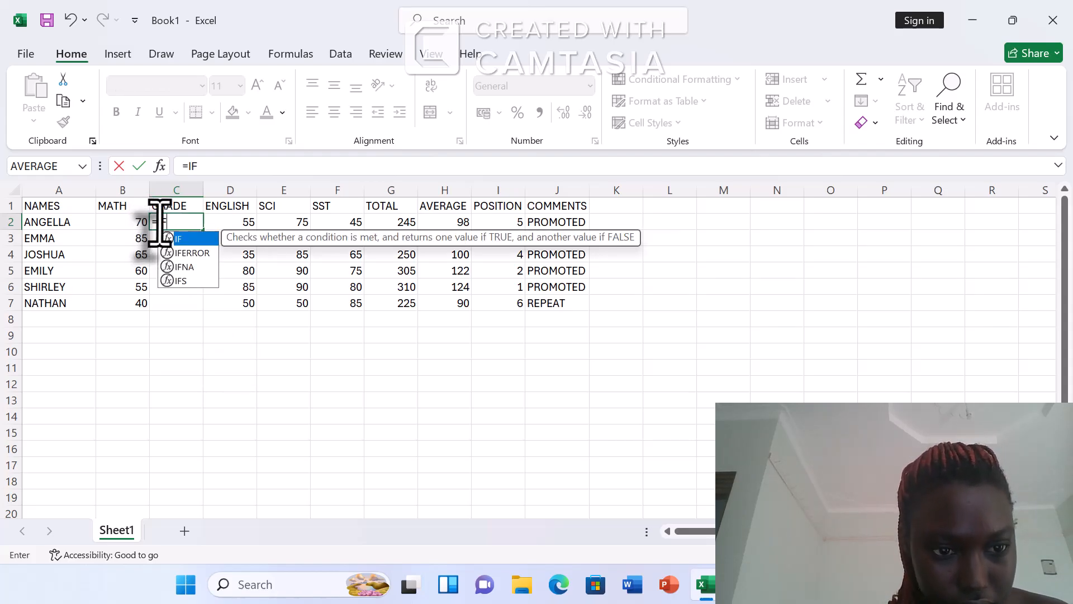
text(()
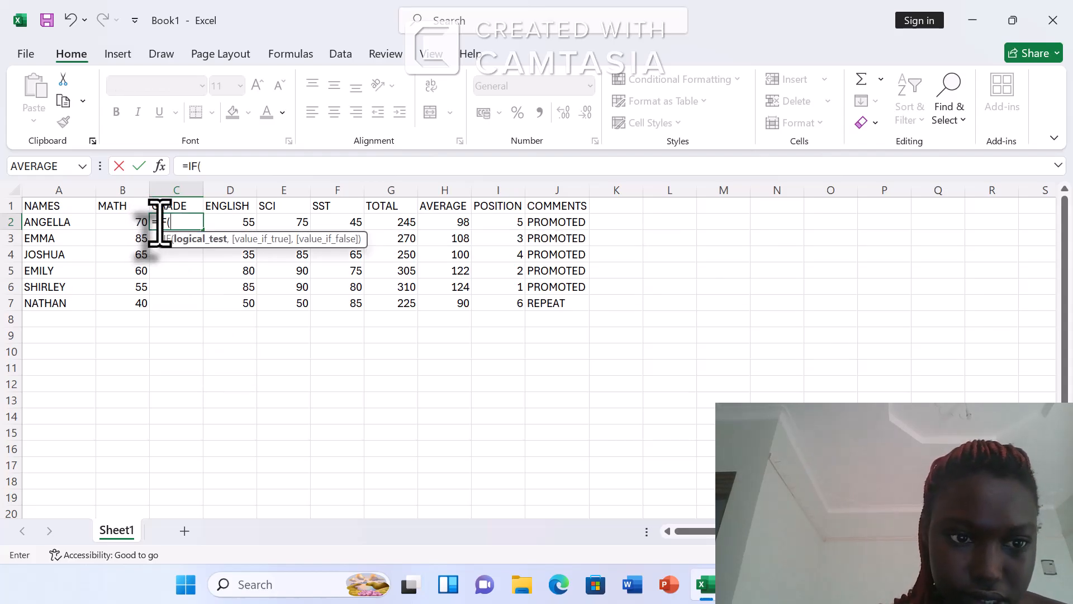
click(131, 221)
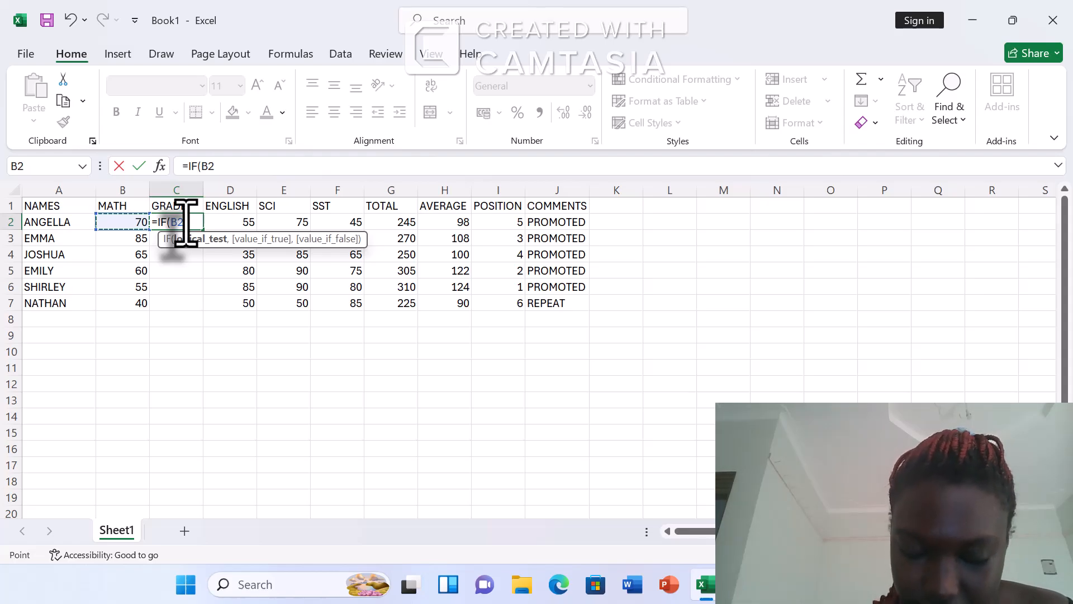
text(.)
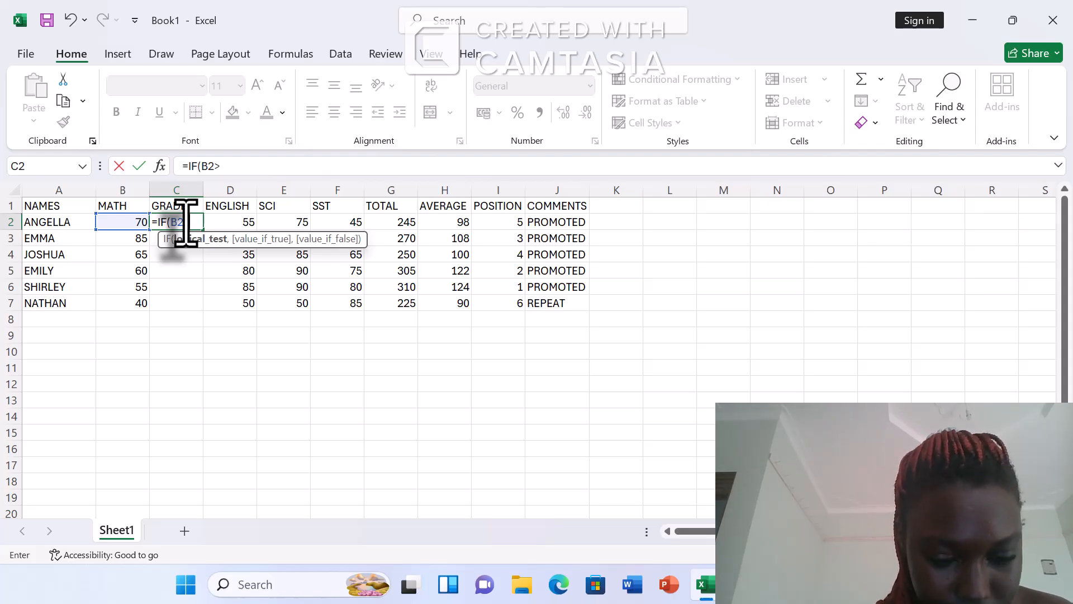
text(7)
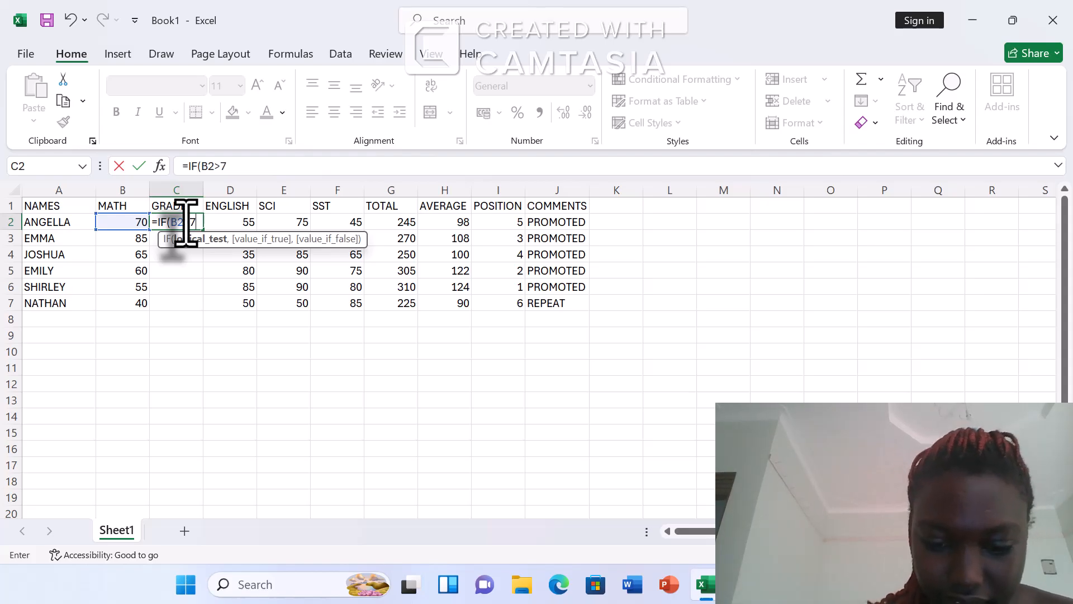
text(5)
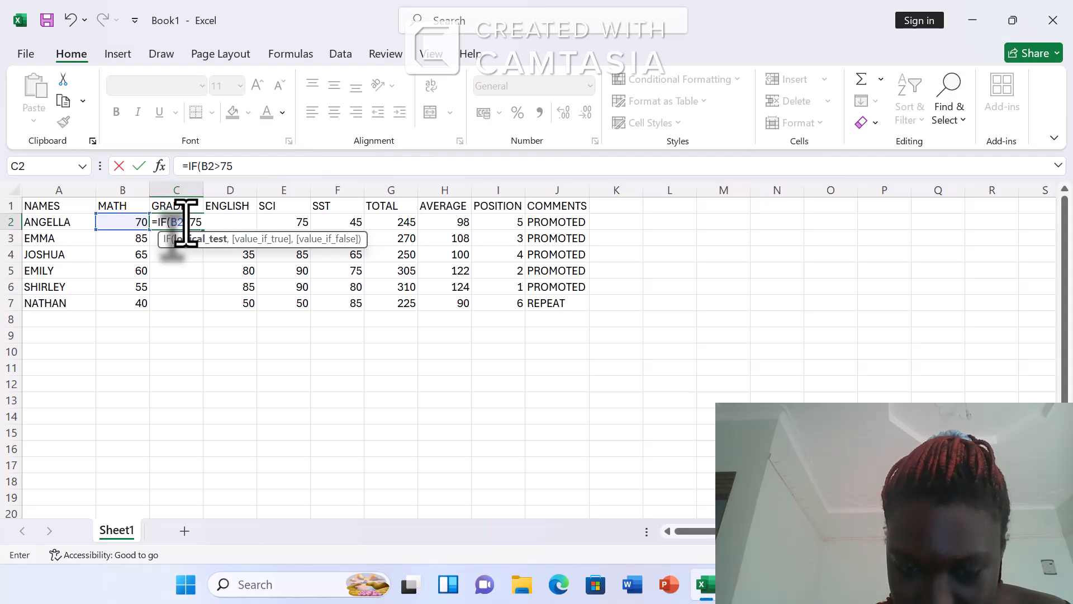
text(,)
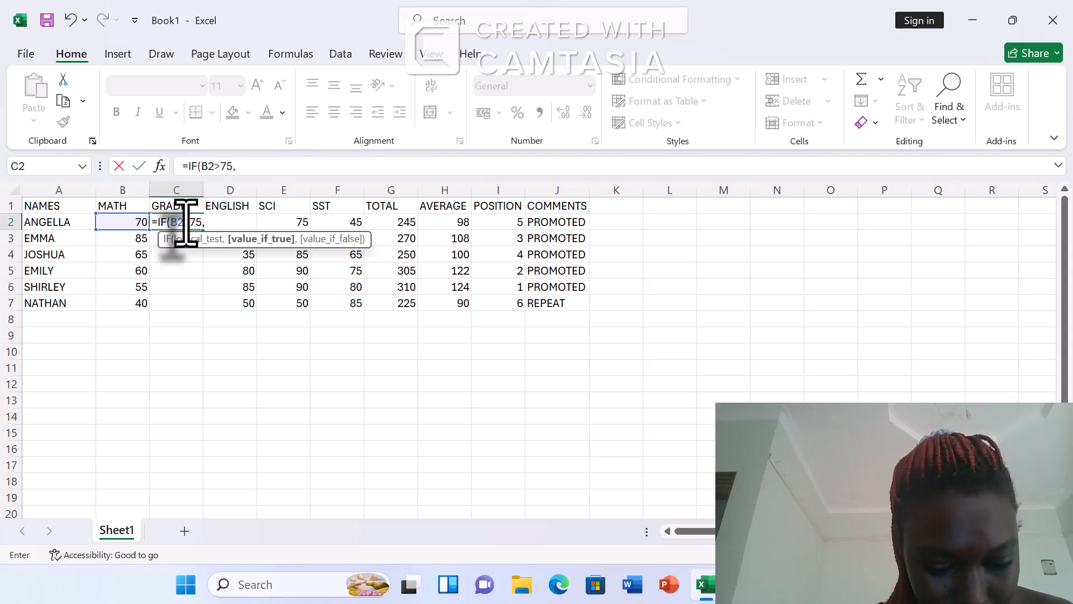
- Complete the C2 formula with "PASS" if true and "FAIL" if false, and copy it down through C7
text(")
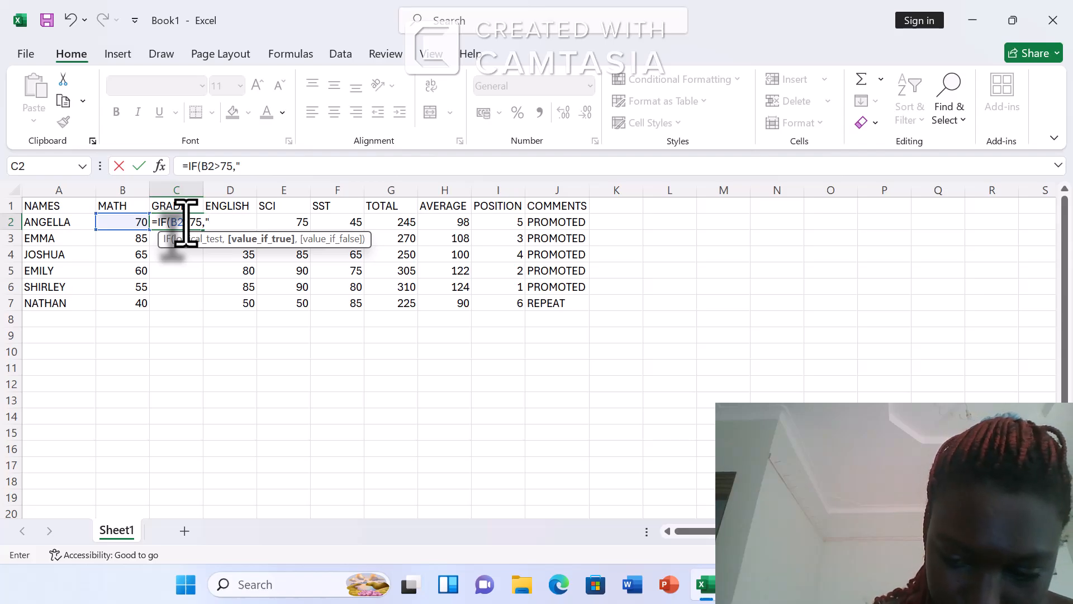
text(PASS)
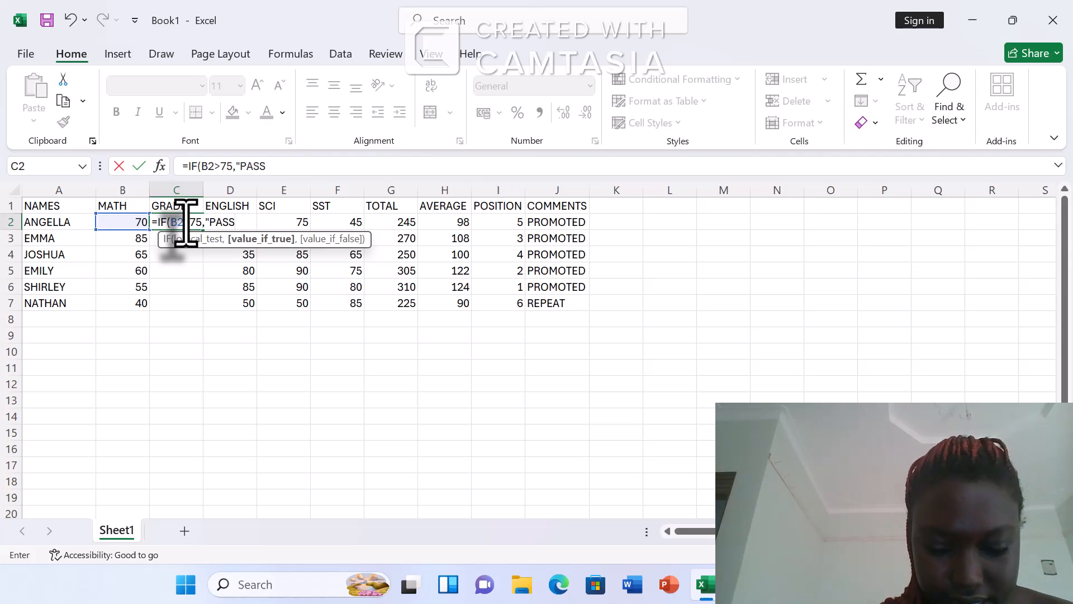
text(")
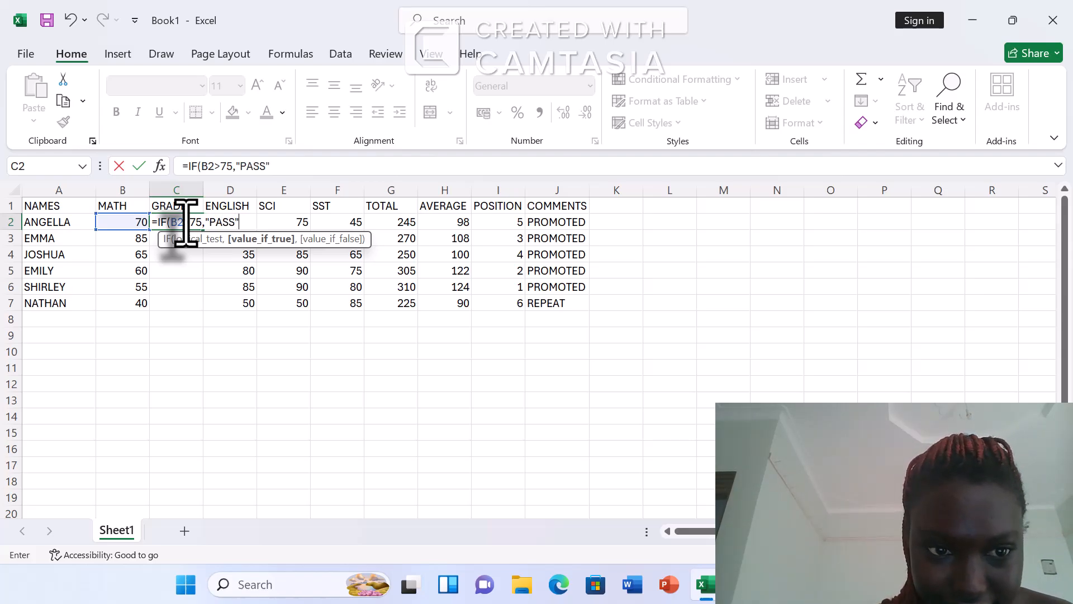
text(,)
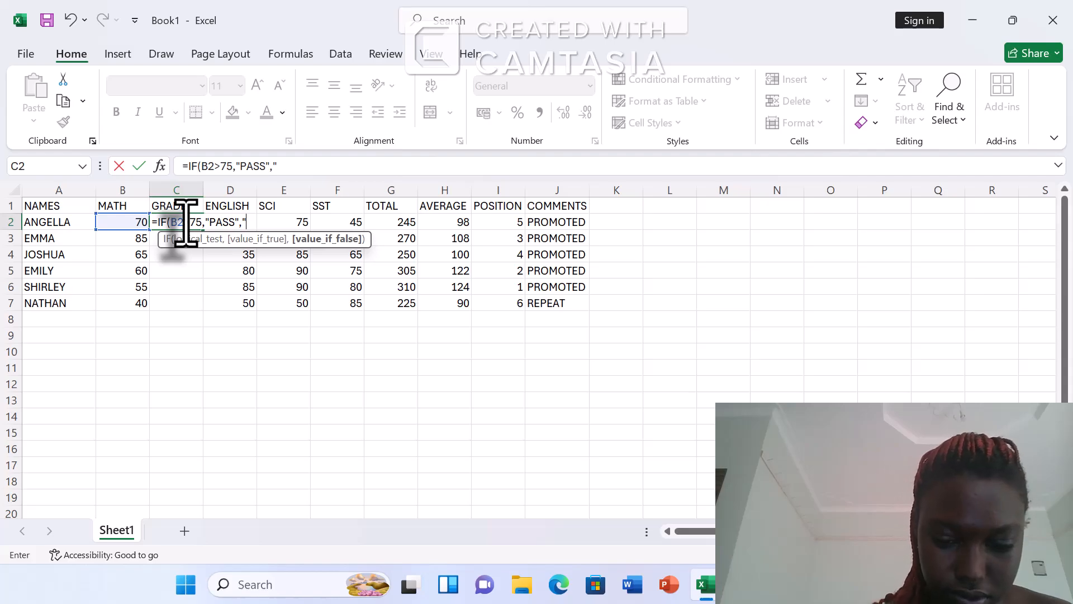
text("F)
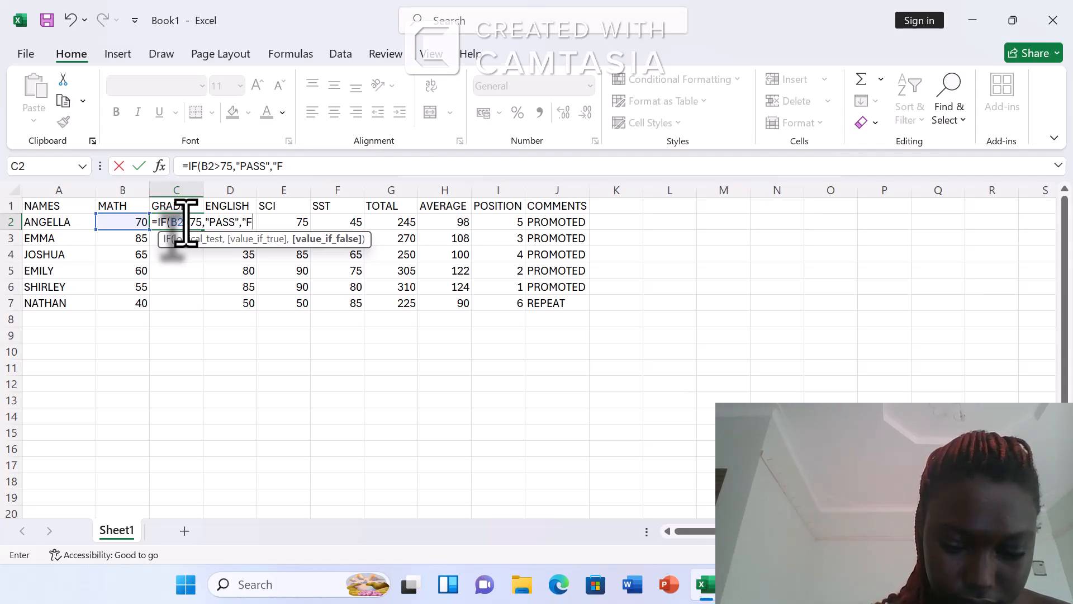
text(AIL)
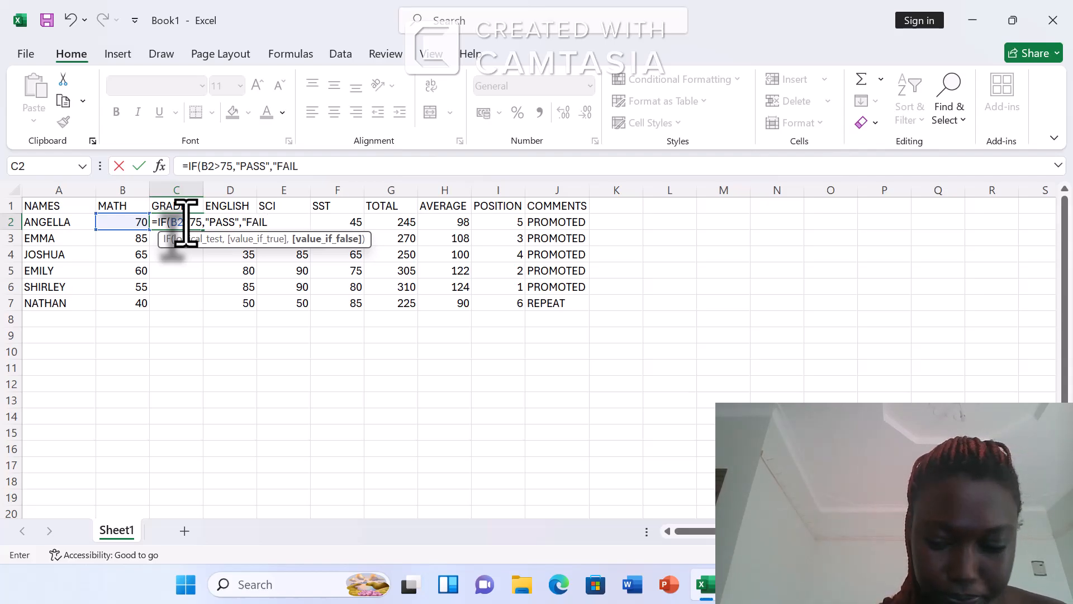
text(")
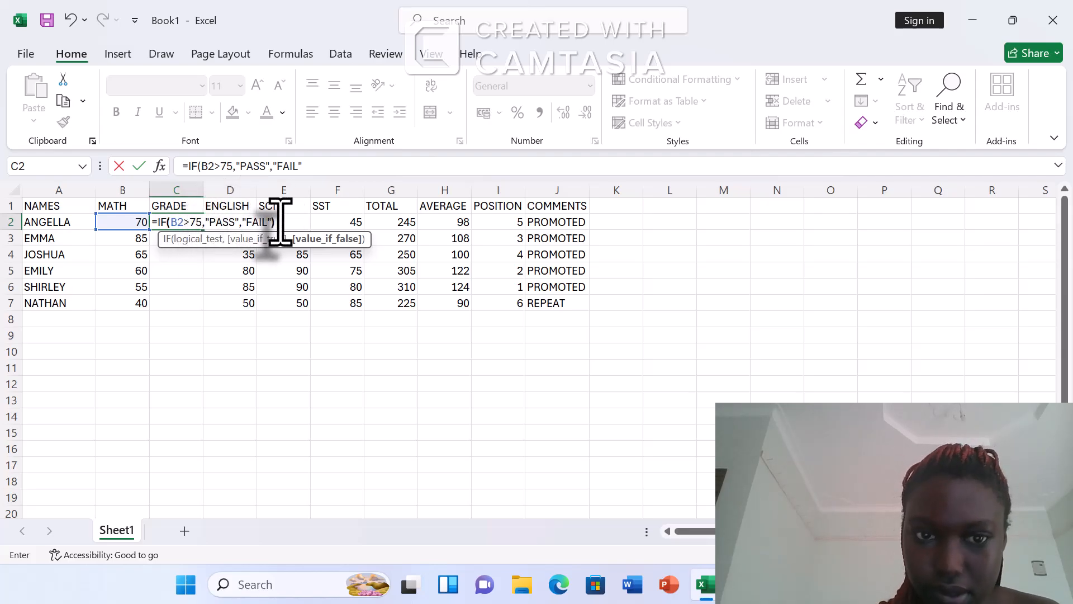
key(Return)
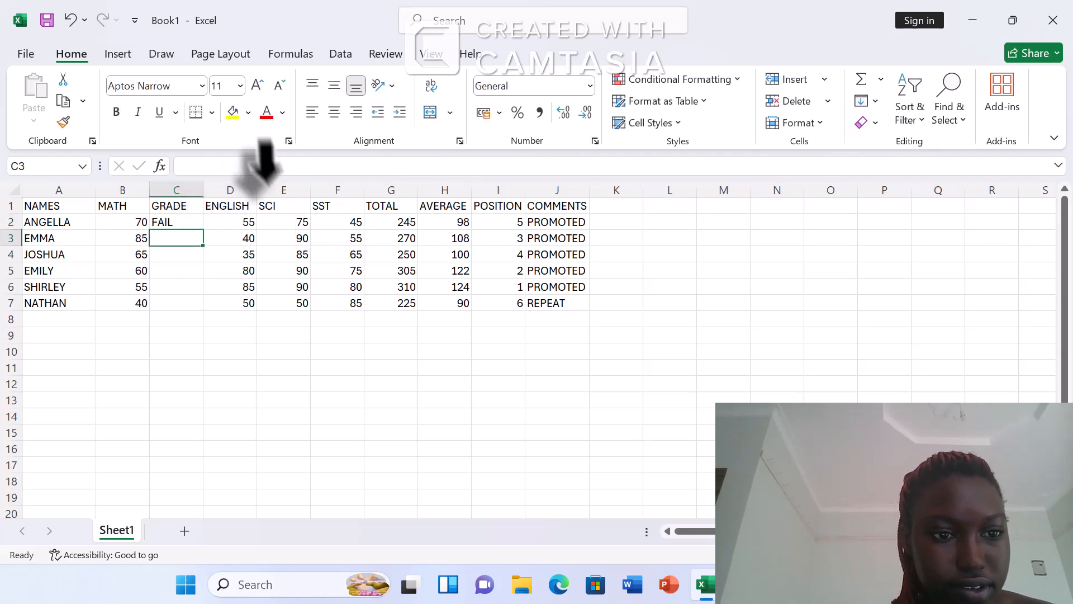
click(177, 222)
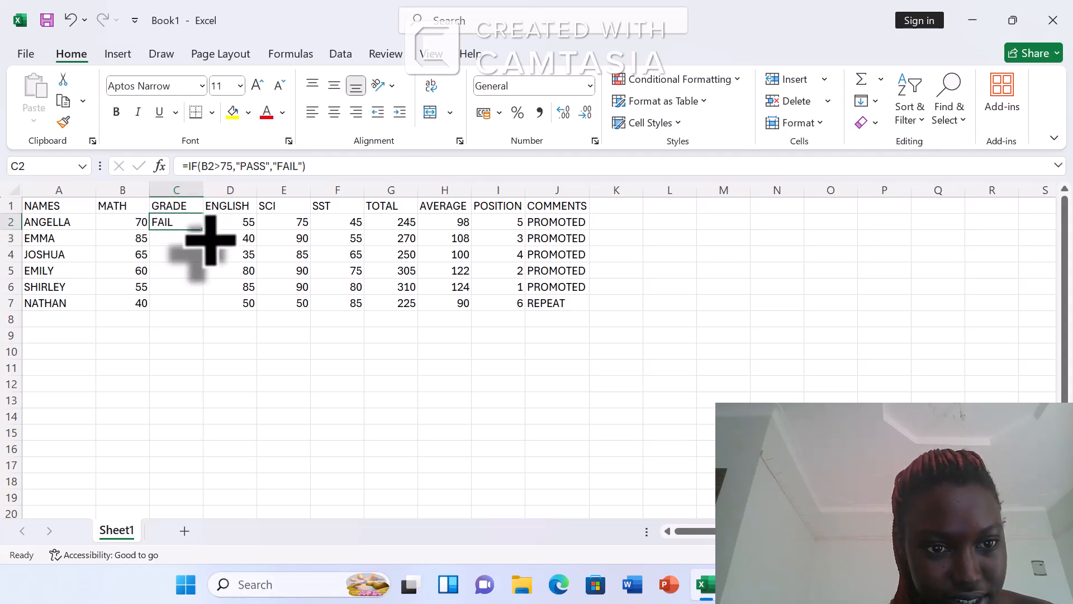
drag(209, 236, 221, 316)
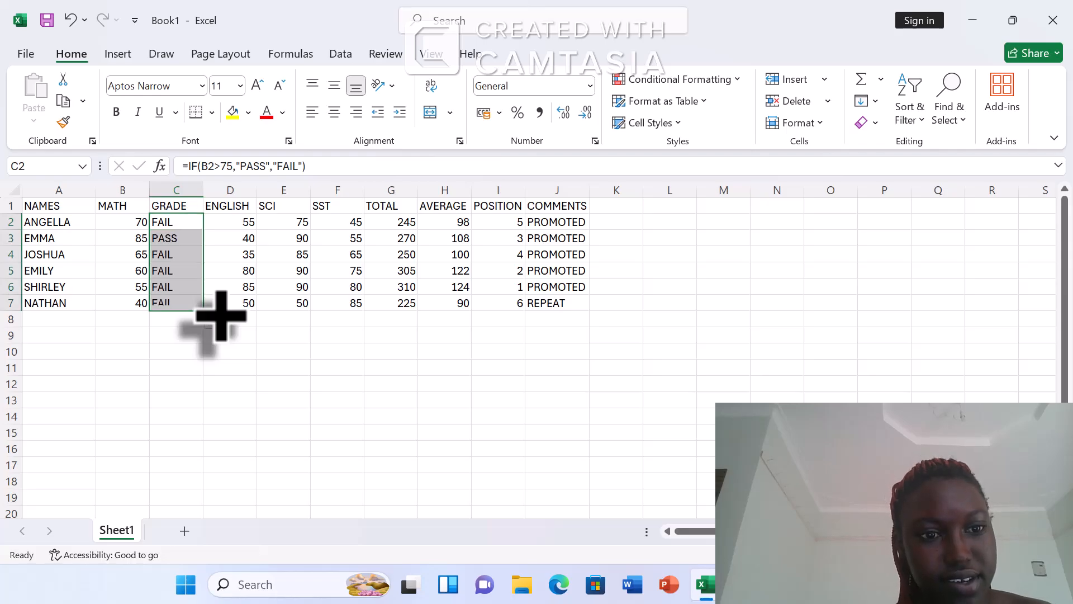